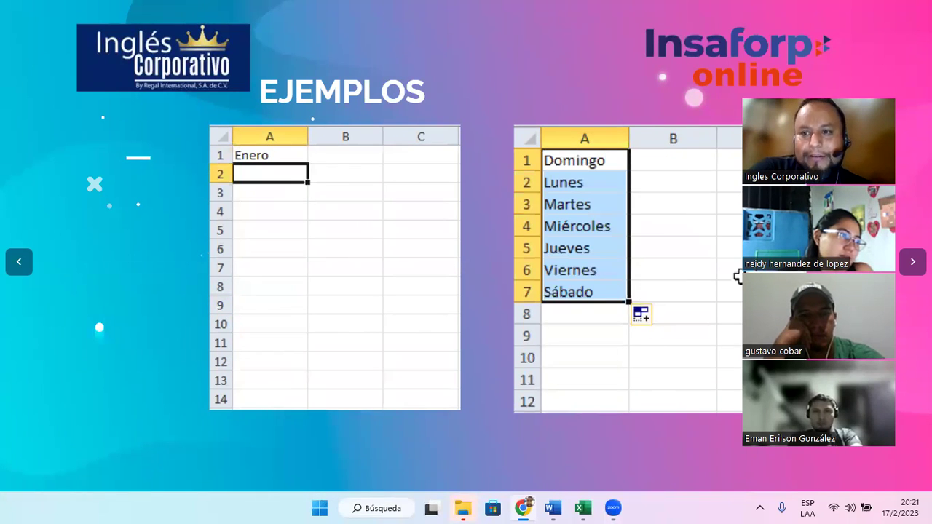
Advance the presentation to the Demostración slide and switch to the Ejercicio 13 workbook in Excel.
{"action": "key", "text": "Right"}
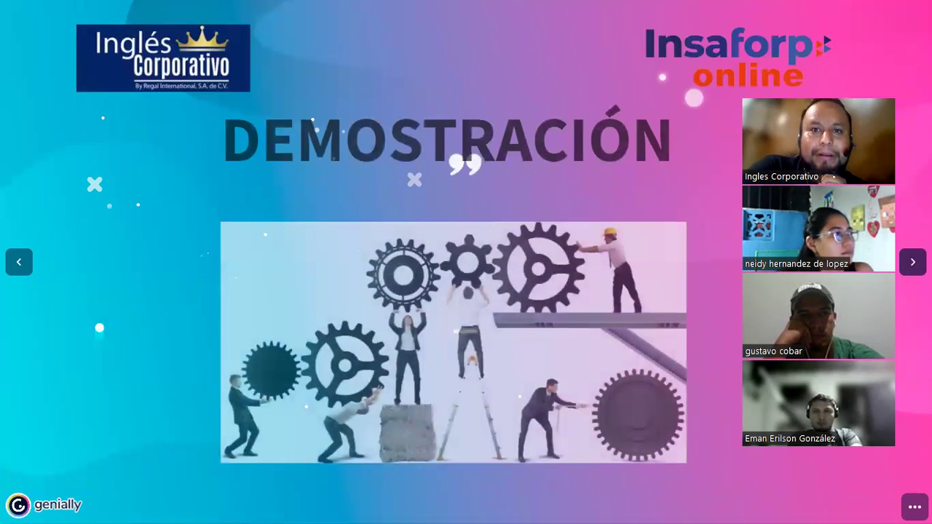
{"action": "key", "text": "alt+s"}
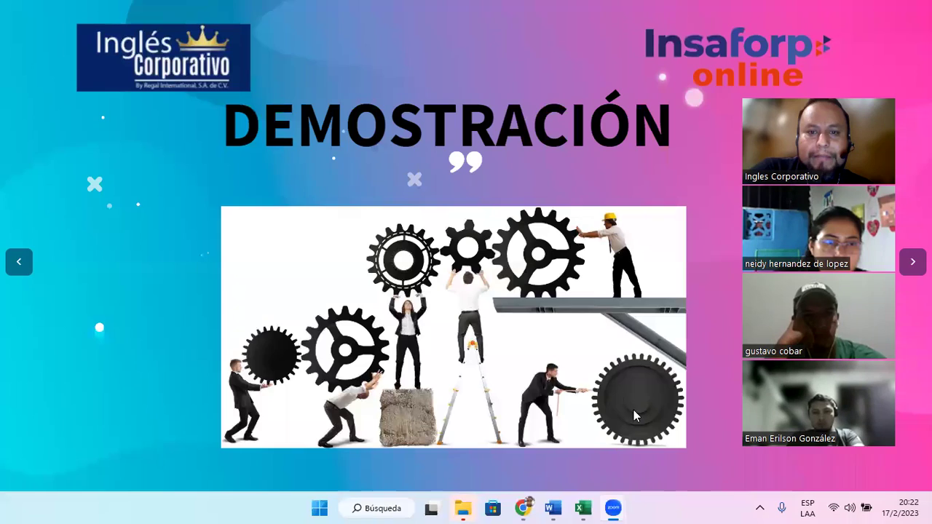
{"action": "left_click", "coordinate": [601, 507]}
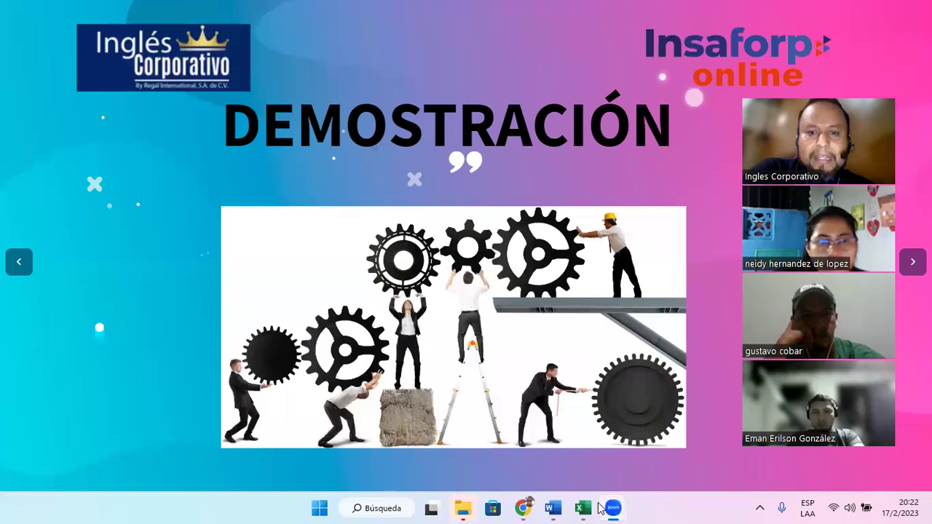
{"action": "left_click", "coordinate": [584, 508]}
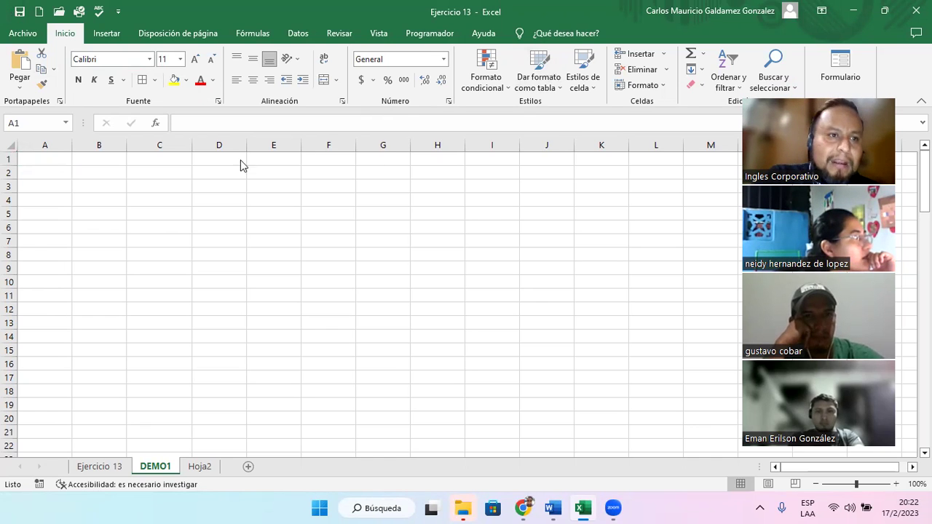
Enter Domingo in cell A1 of the DEMO1 sheet.
{"action": "left_click", "coordinate": [52, 156]}
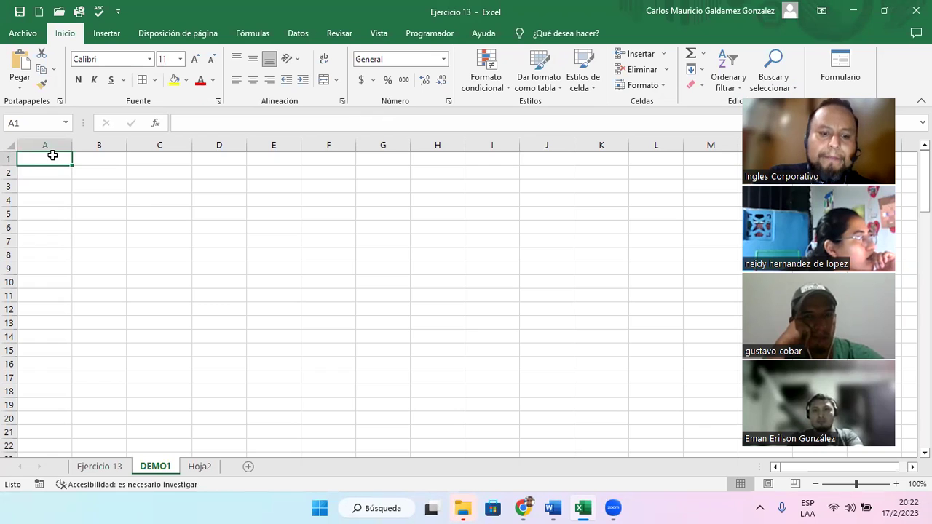
{"action": "type", "text": "Domingo"}
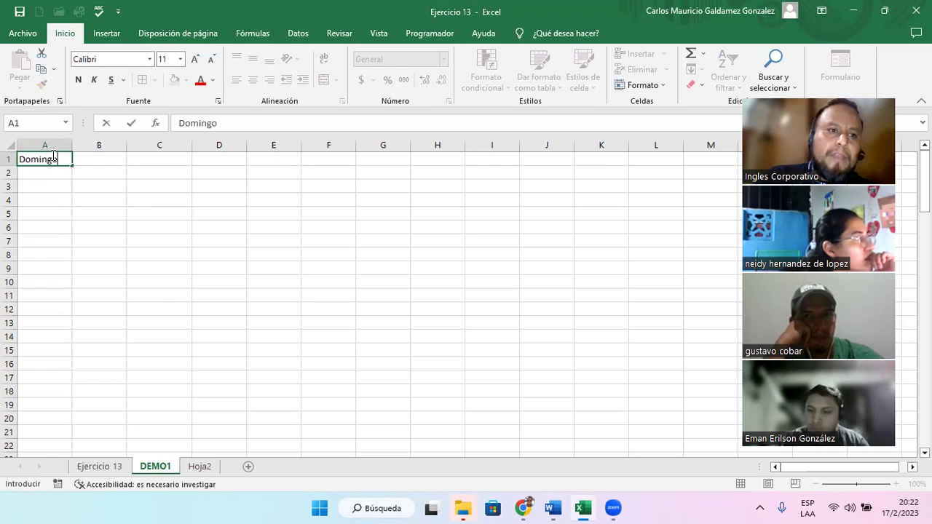
{"action": "key", "text": "ctrl+Return"}
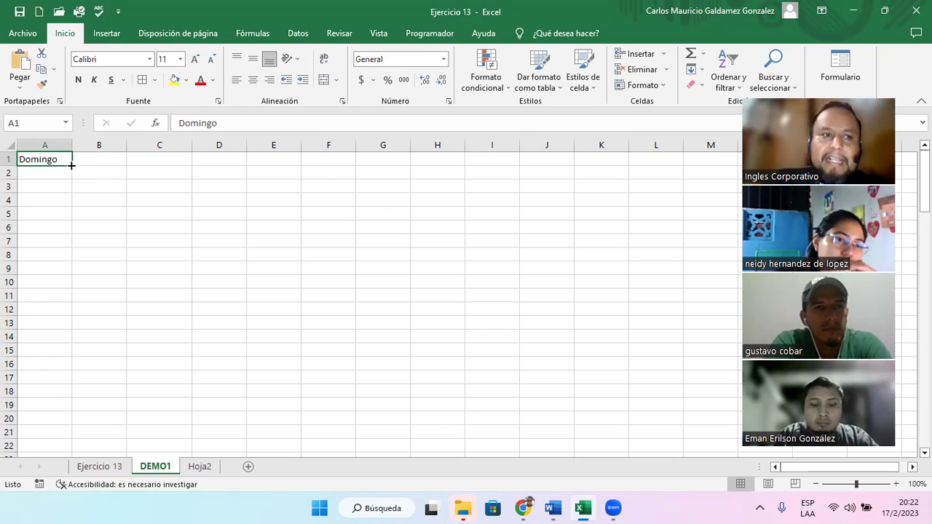
{"action": "left_click_drag", "start_coordinate": [71, 166], "coordinate": [71, 165]}
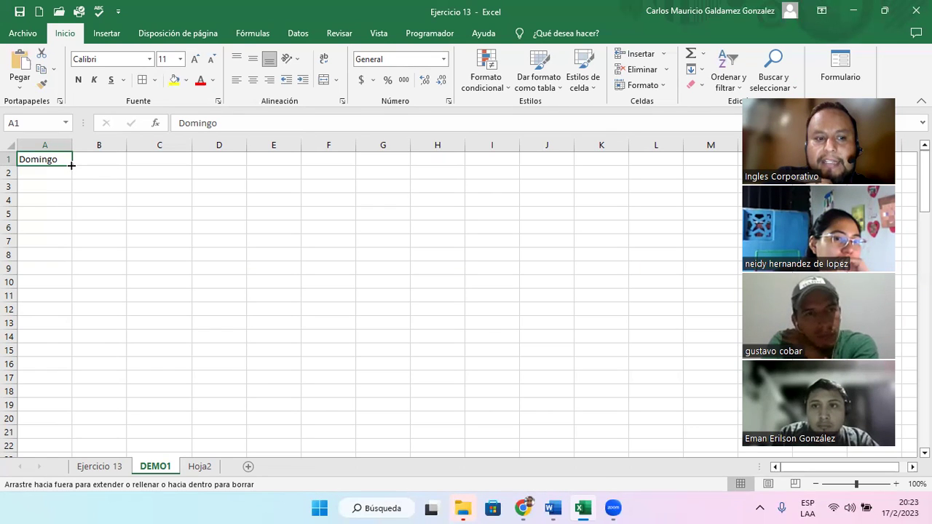
{"action": "mouse_move", "coordinate": [72, 165]}
{"action": "left_mouse_down"}
{"action": "mouse_move", "coordinate": [66, 406]}
{"action": "mouse_move", "coordinate": [73, 149]}
{"action": "left_mouse_up"}
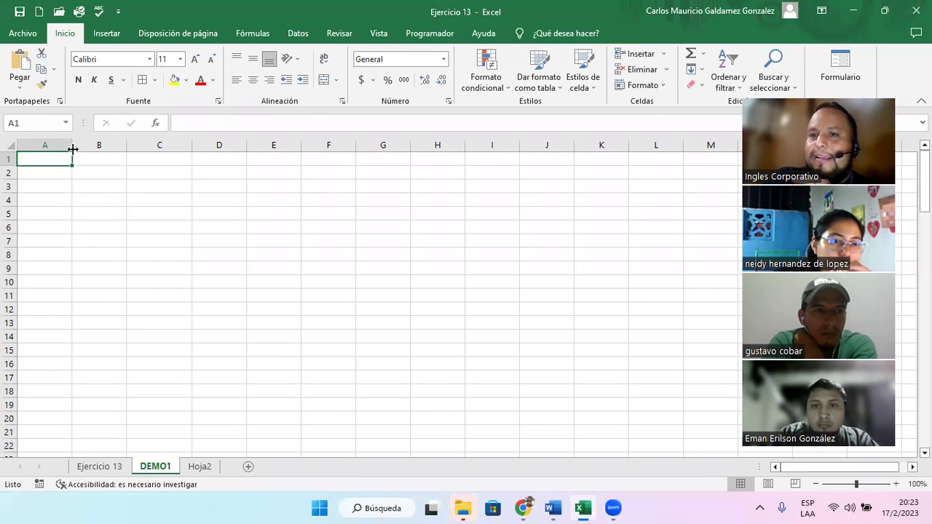
{"action": "key", "text": "ctrl+z"}
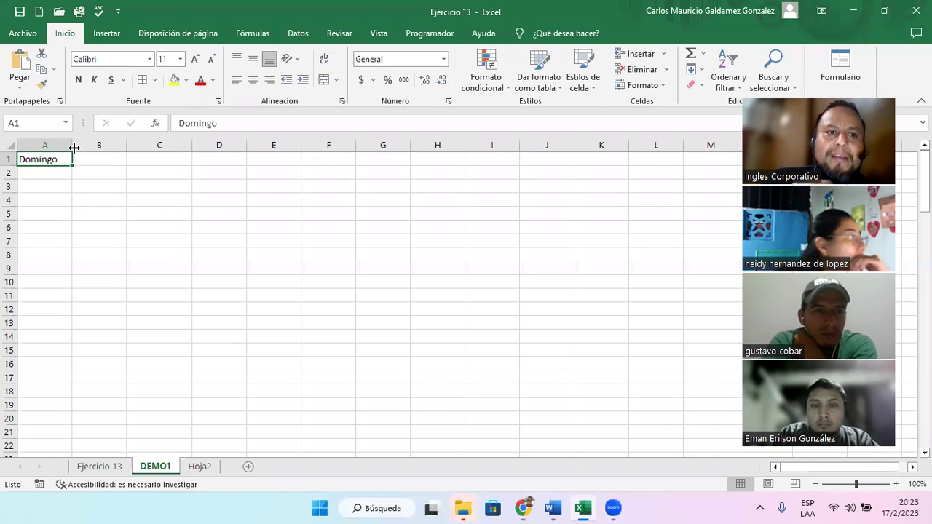
Autofill the weekdays from A1 down to A7, trying the Copiar celdas option before returning to Serie de relleno.
{"action": "left_click_drag", "start_coordinate": [73, 168], "coordinate": [59, 252]}
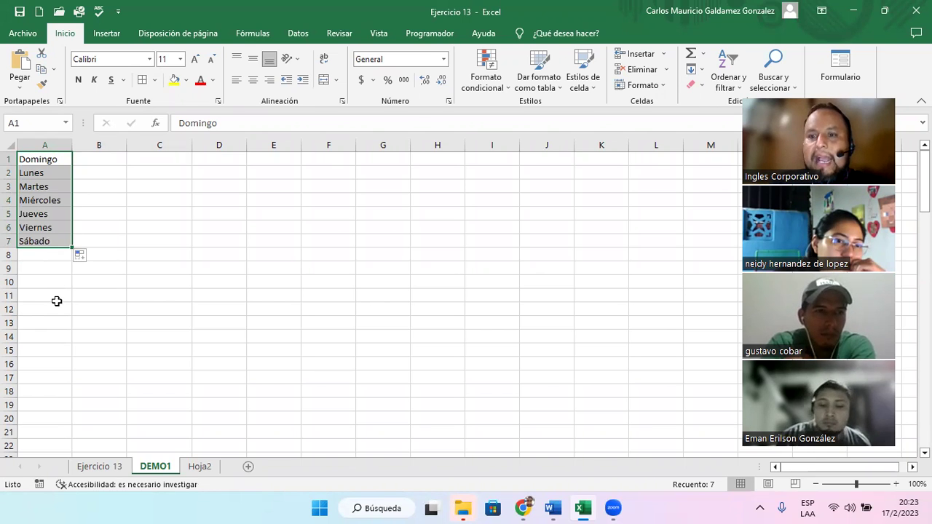
{"action": "left_click", "coordinate": [88, 257]}
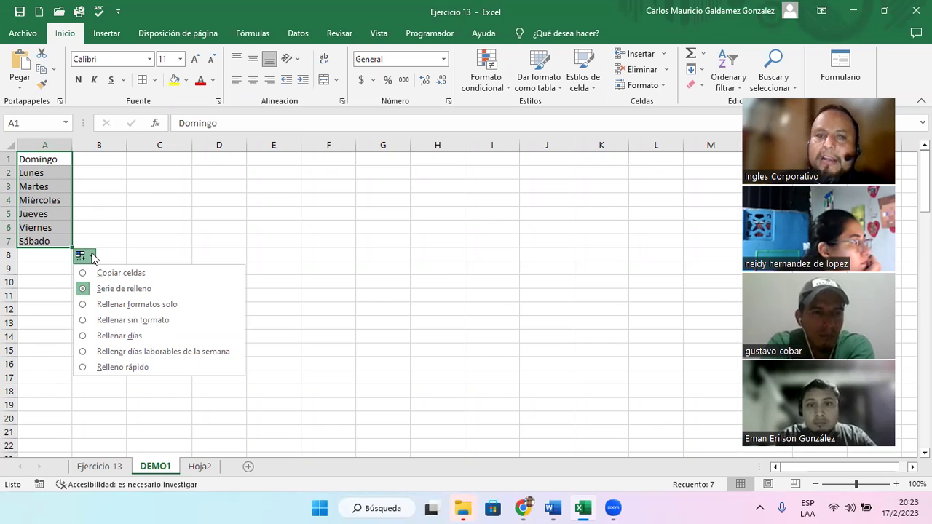
{"action": "left_click", "coordinate": [125, 273]}
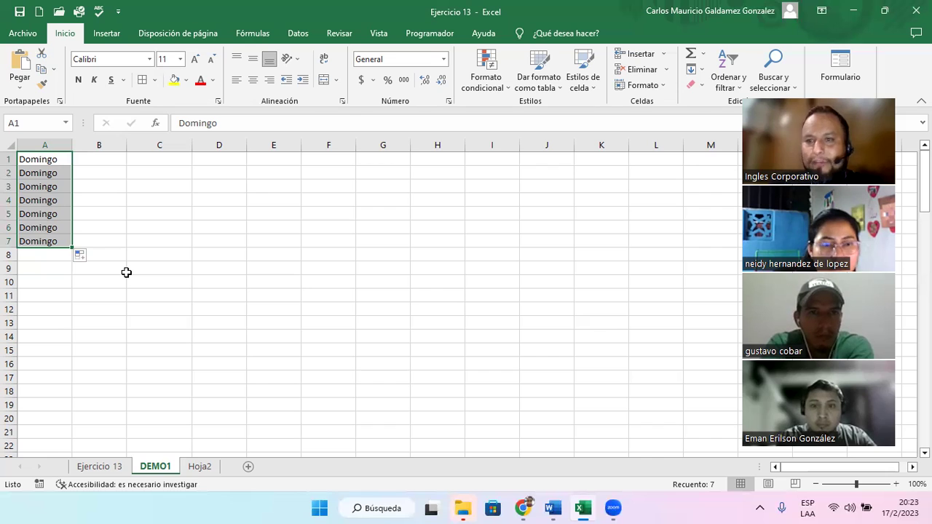
{"action": "left_click", "coordinate": [86, 256]}
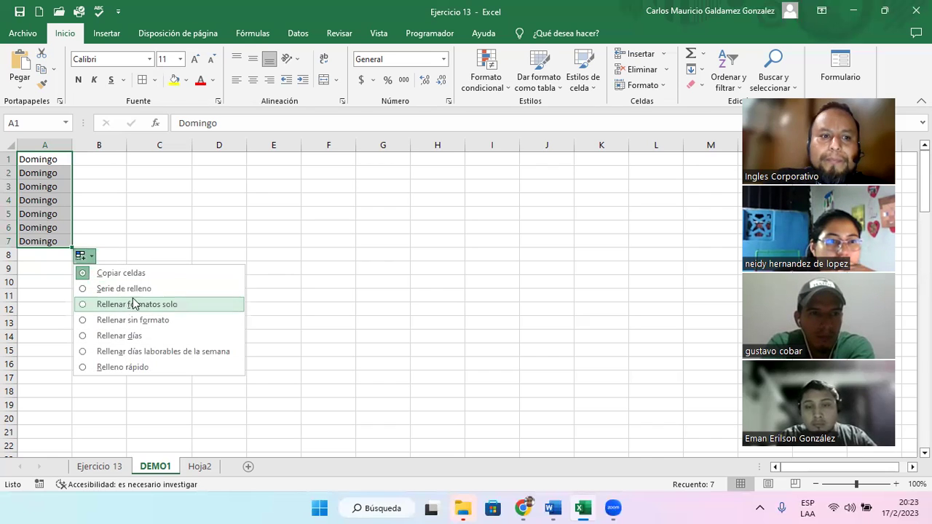
{"action": "left_click", "coordinate": [134, 288]}
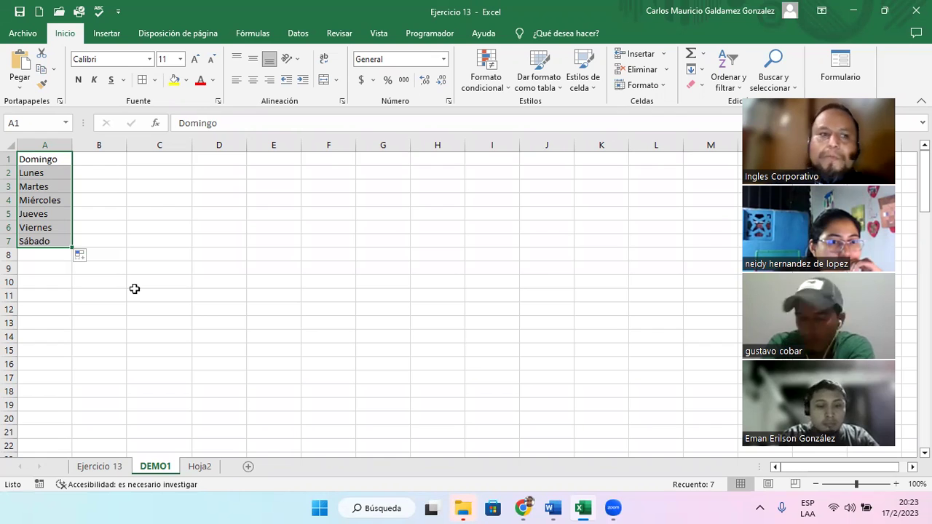
Autofill the weekdays from Domingo in A1 across row 1 to Sábado in G1.
{"action": "left_click", "coordinate": [58, 162]}
{"action": "left_click_drag", "start_coordinate": [73, 167], "coordinate": [438, 169]}
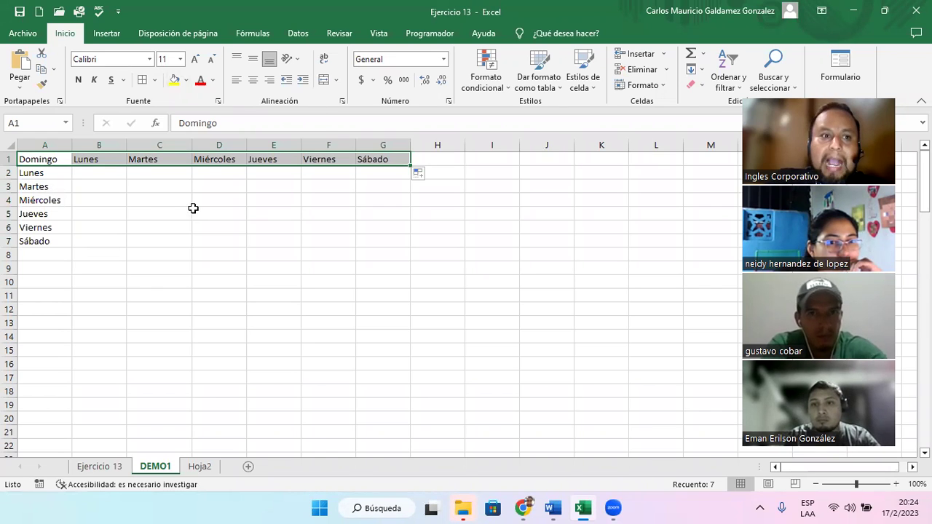
Enter Enero in C3 and autofill the months down to Diciembre in C14.
{"action": "left_click", "coordinate": [143, 187]}
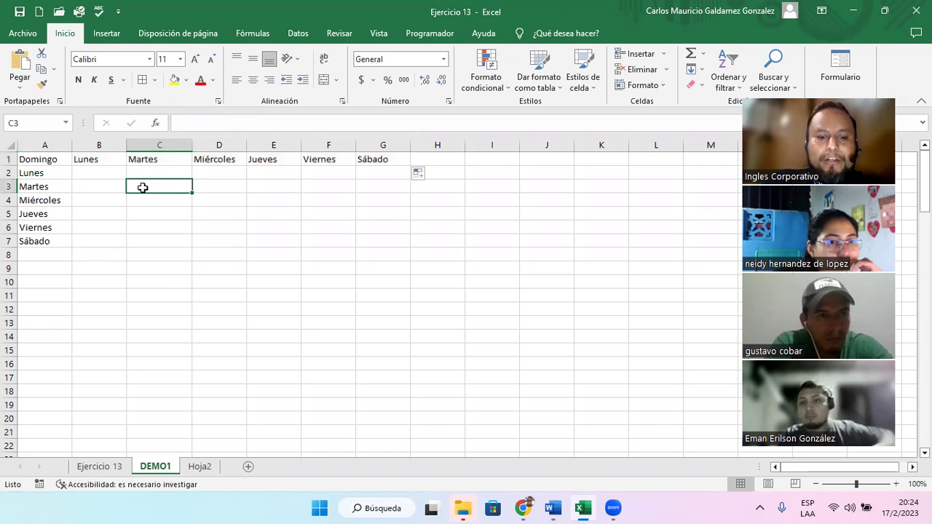
{"action": "type", "text": "Enero"}
{"action": "key", "text": "Return"}
{"action": "left_click", "coordinate": [142, 188]}
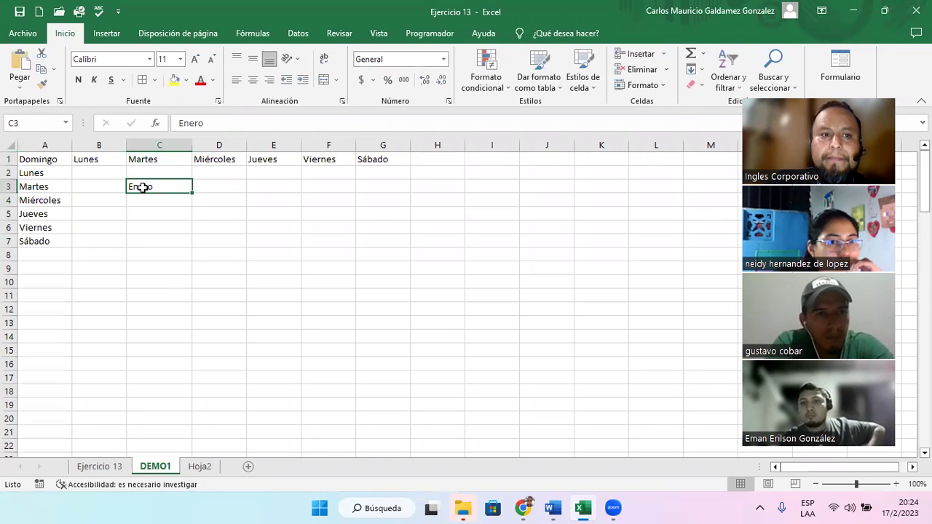
{"action": "left_click_drag", "start_coordinate": [192, 193], "coordinate": [171, 331]}
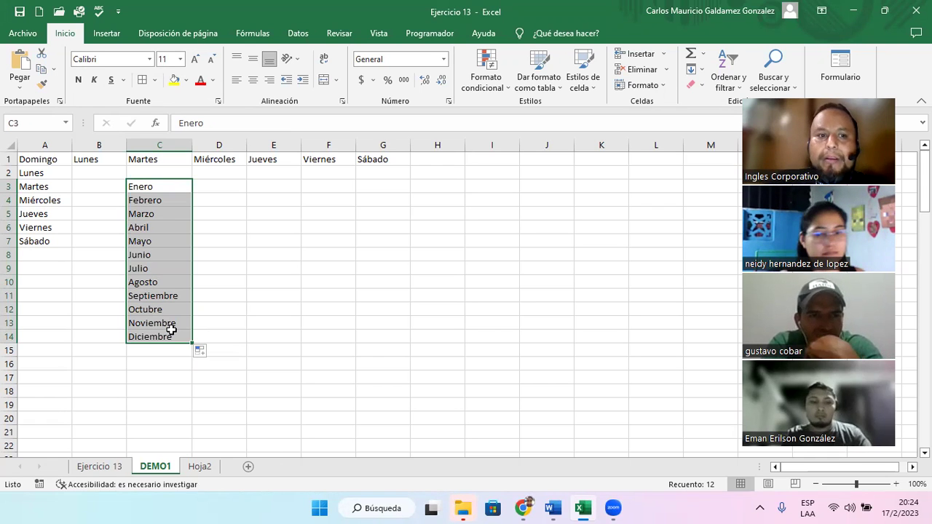
Change the filled months in column C to Copiar celdas, and return them to Serie de relleno.
{"action": "left_click", "coordinate": [203, 352]}
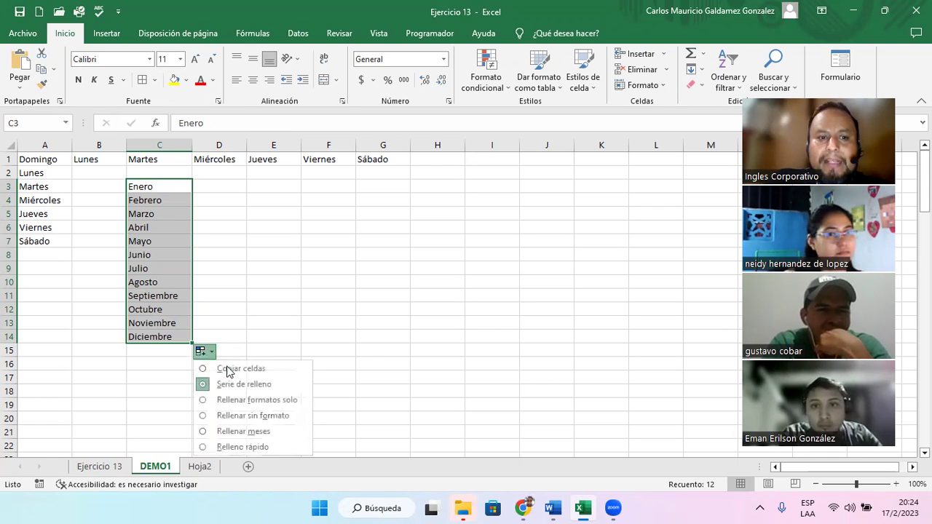
{"action": "left_click", "coordinate": [251, 369]}
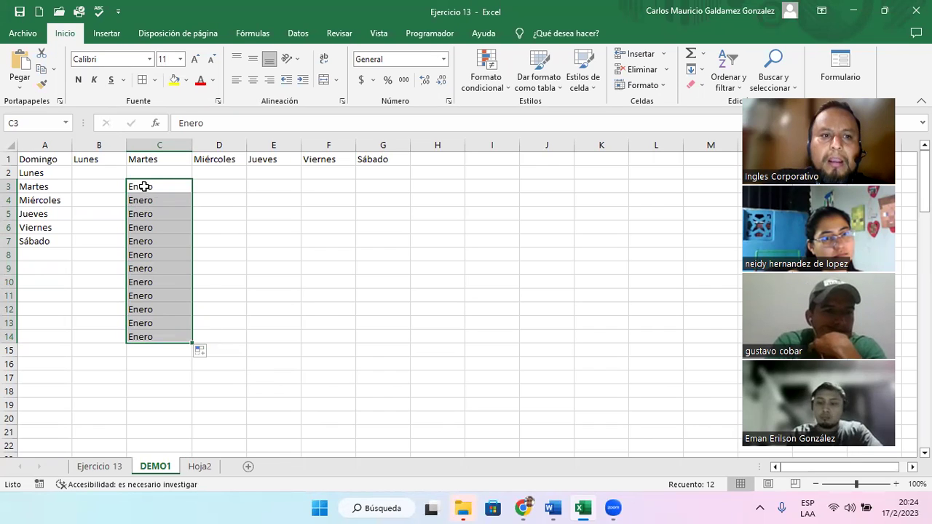
{"action": "left_click", "coordinate": [202, 351]}
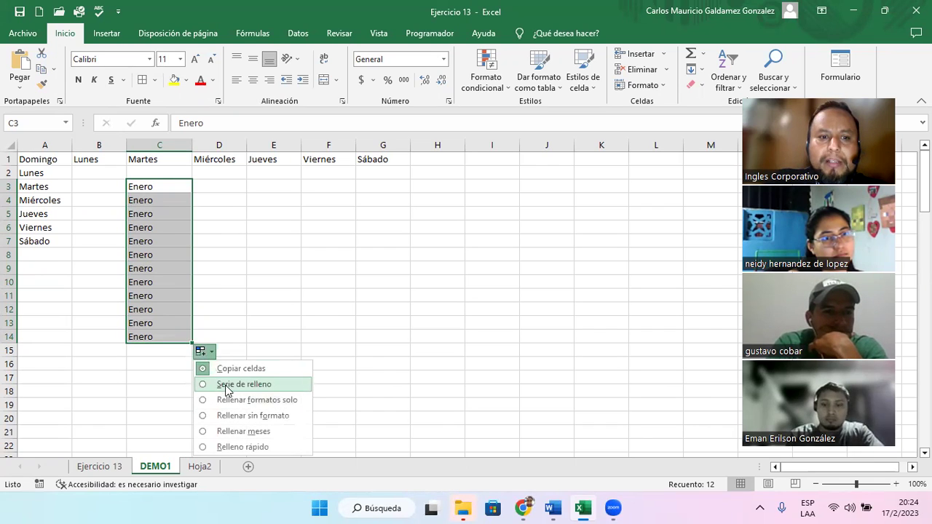
{"action": "left_click", "coordinate": [228, 384]}
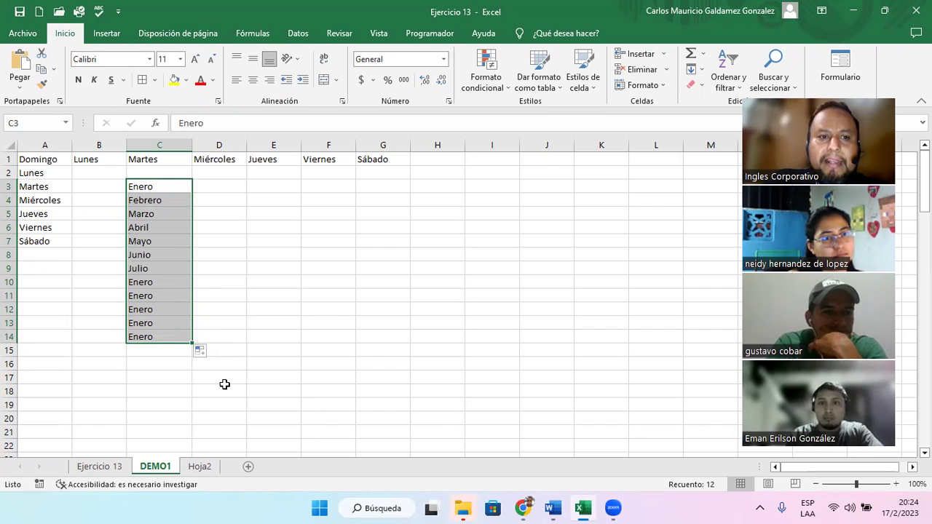
Autofill the months from Enero in C3 across row 3 to Diciembre in N3.
{"action": "left_click", "coordinate": [160, 187]}
{"action": "left_click_drag", "start_coordinate": [192, 193], "coordinate": [610, 201]}
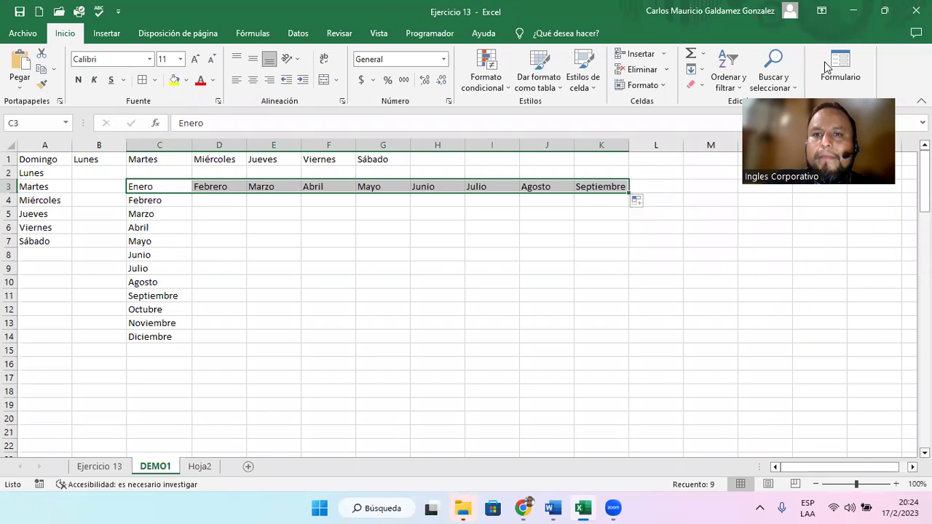
{"action": "left_click_drag", "start_coordinate": [627, 195], "coordinate": [774, 191]}
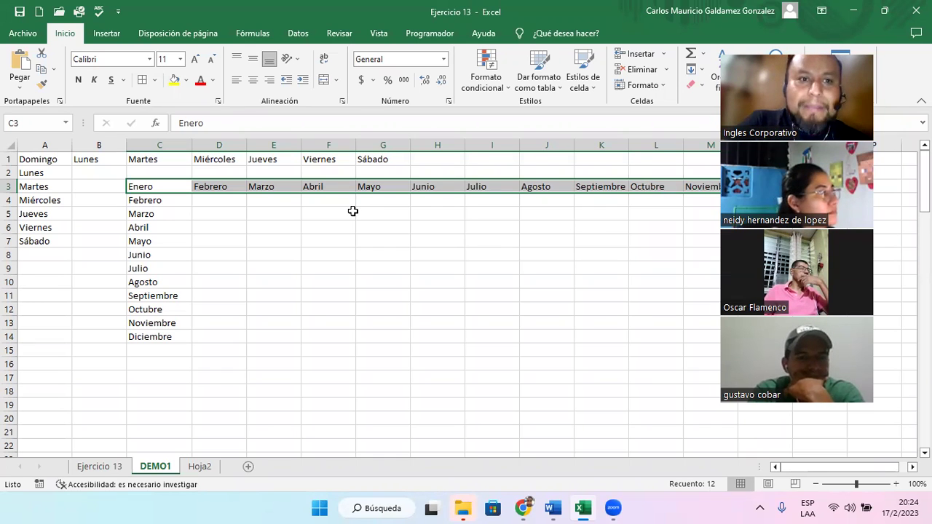
Enter the abbreviated month Ene in D6 and autofill down to Dic in D17.
{"action": "key", "text": "Down"}
{"action": "key", "text": "Down"}
{"action": "key", "text": "Down"}
{"action": "key", "text": "Right"}
{"action": "type", "text": "E"}
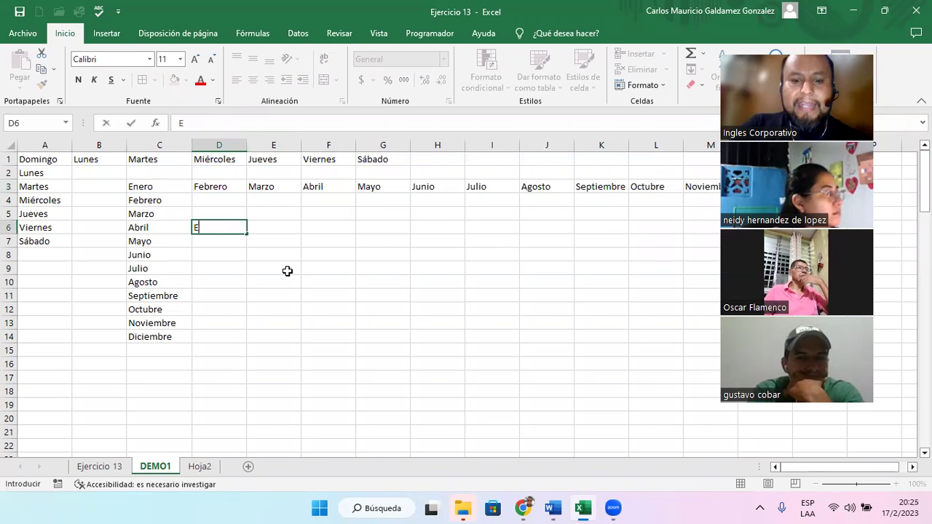
{"action": "key", "text": "Return"}
{"action": "key", "text": "Up"}
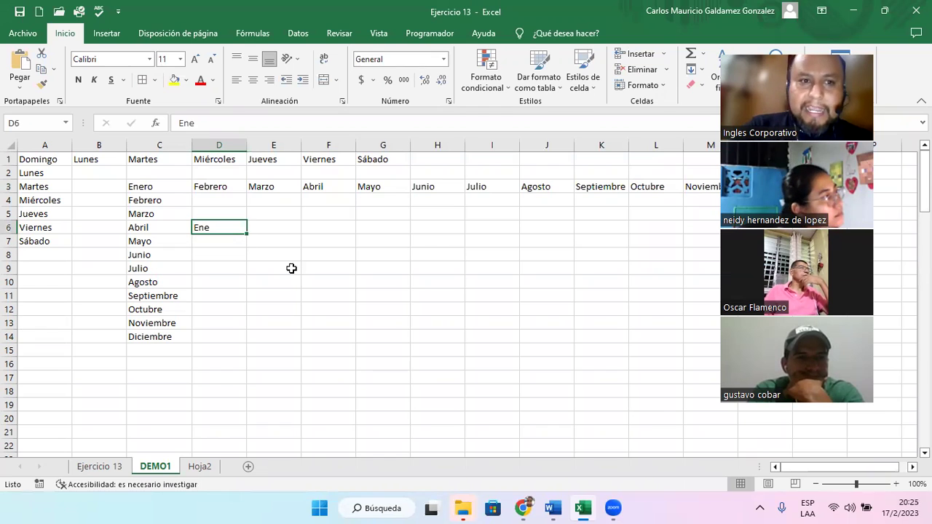
{"action": "left_click_drag", "start_coordinate": [248, 234], "coordinate": [232, 380]}
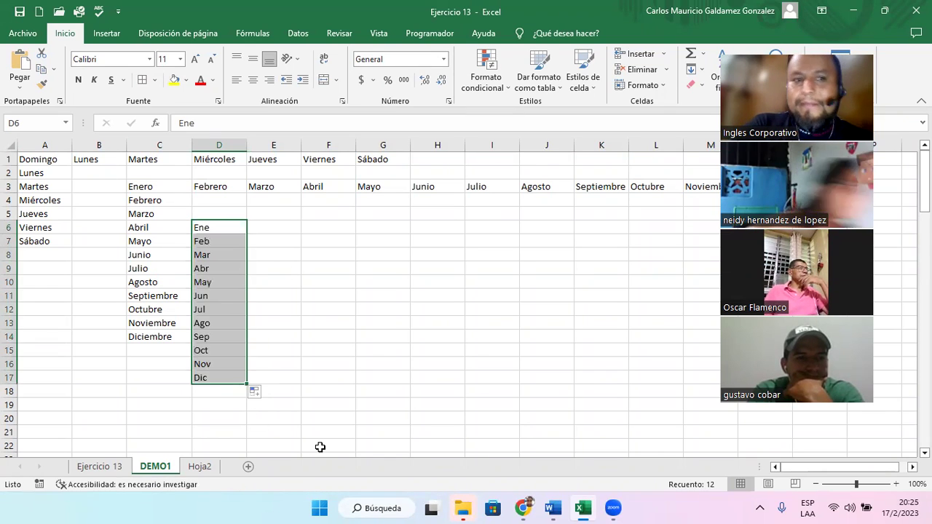
Autofill the abbreviated months from Ene in D6 across row 6 through column O.
{"action": "left_click", "coordinate": [229, 228]}
{"action": "left_click_drag", "start_coordinate": [247, 234], "coordinate": [765, 234]}
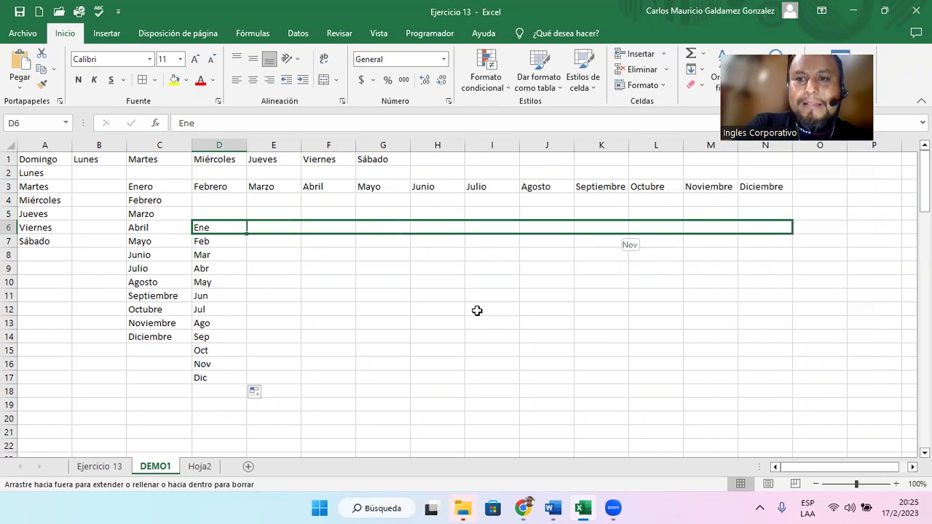
{"action": "left_click_drag", "start_coordinate": [800, 243], "coordinate": [784, 242]}
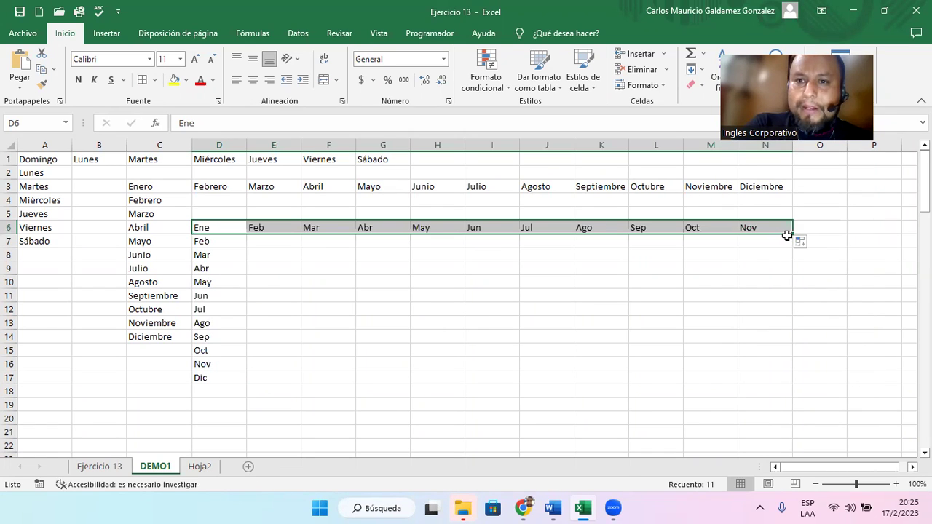
{"action": "left_click", "coordinate": [819, 238]}
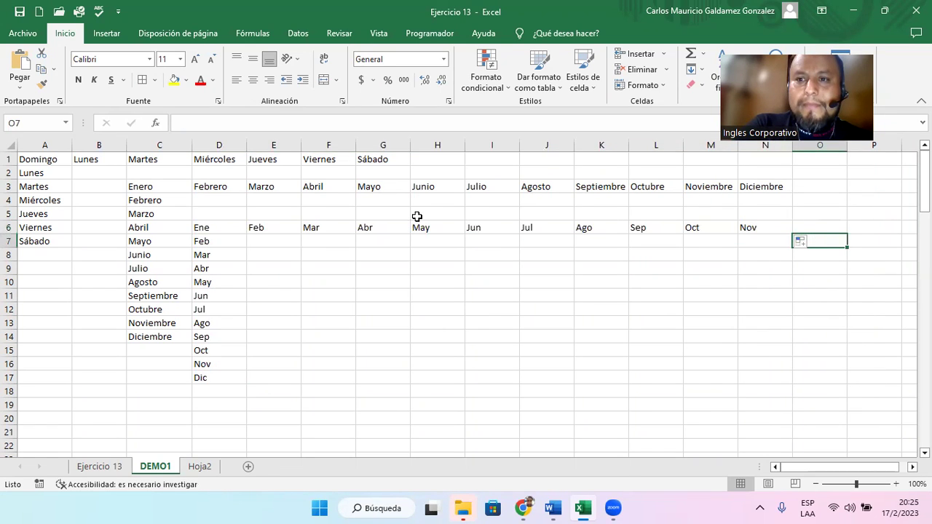
{"action": "left_click_drag", "start_coordinate": [202, 227], "coordinate": [853, 240]}
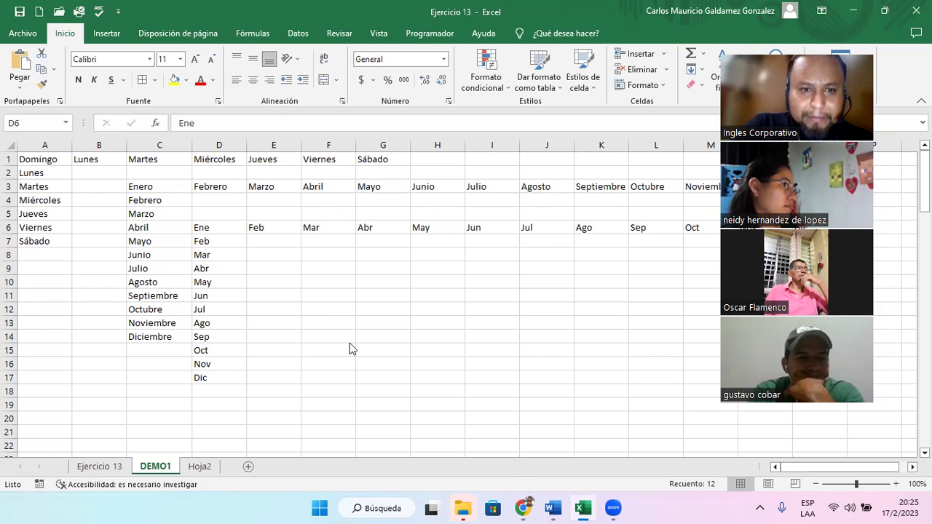
Enter Julio in F13 and autofill the preceding months upward to Marzo in F9.
{"action": "left_click", "coordinate": [313, 327]}
{"action": "type", "text": "Julio"}
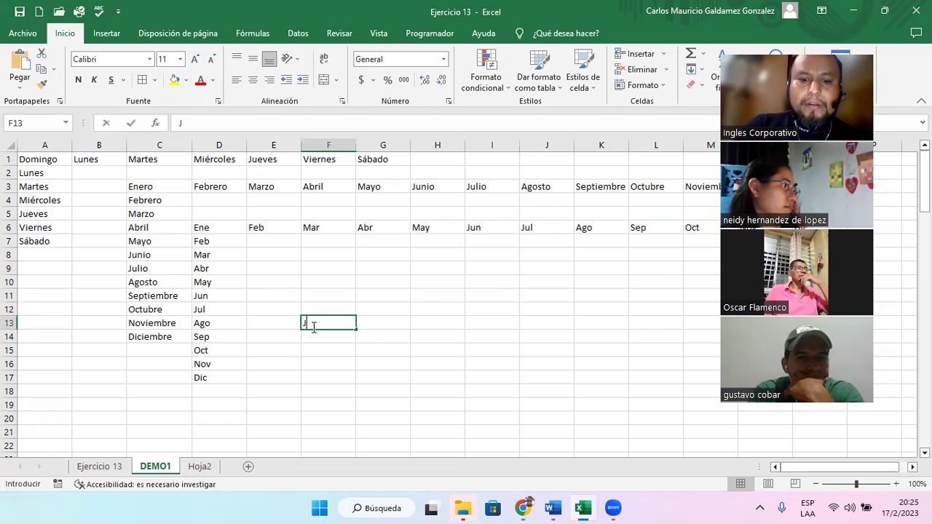
{"action": "key", "text": "Return"}
{"action": "left_click", "coordinate": [312, 326]}
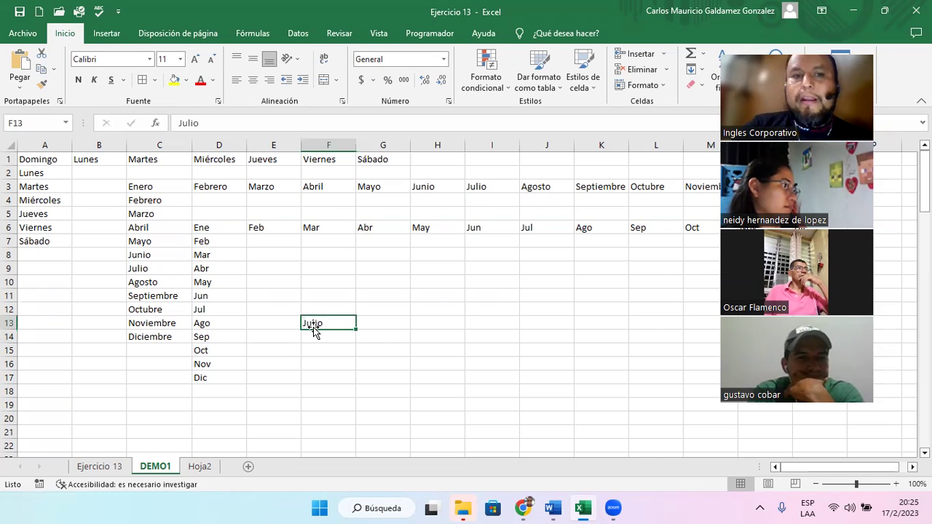
{"action": "left_click_drag", "start_coordinate": [352, 332], "coordinate": [348, 259]}
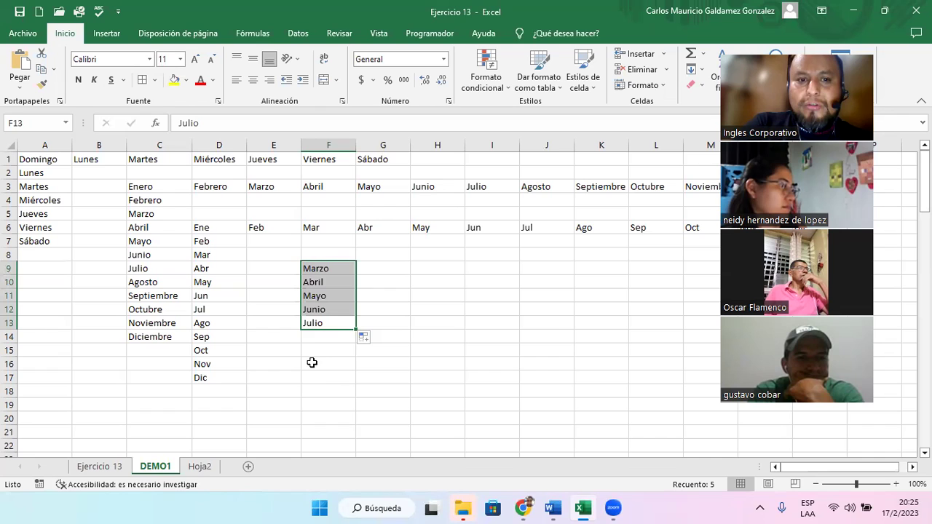
Repeat the upward autofill of months from Julio in F13 to F9.
{"action": "left_click", "coordinate": [341, 327]}
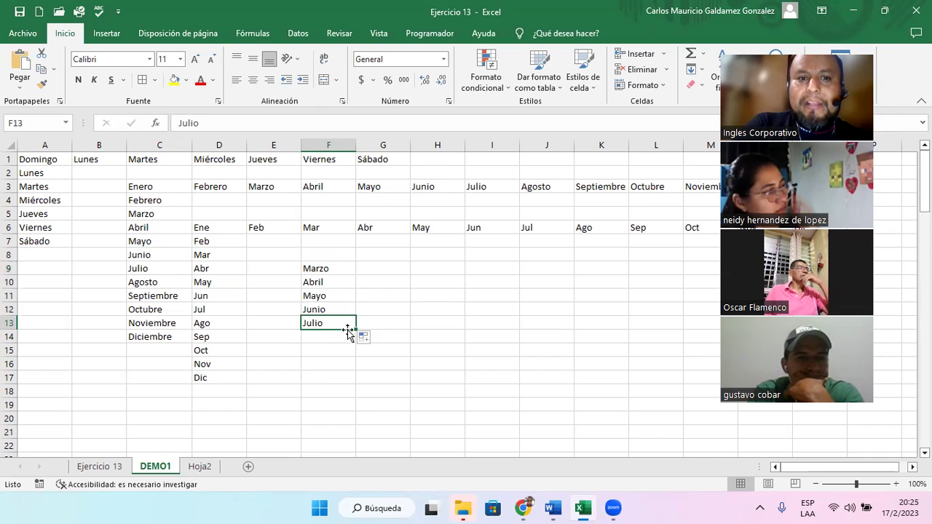
{"action": "left_click_drag", "start_coordinate": [355, 329], "coordinate": [354, 266]}
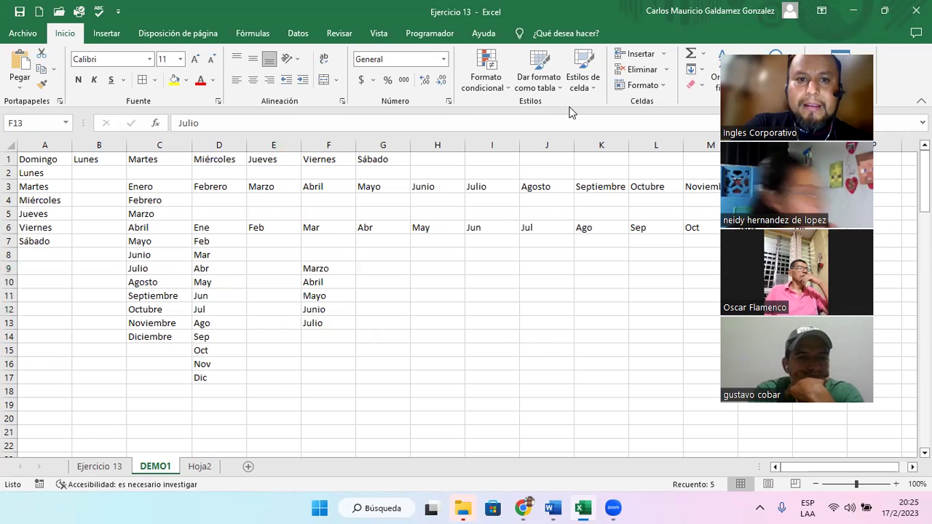
Enter Diciembre in H20 and autofill the preceding months upward to Enero in H9, leaving H8 empty.
{"action": "left_click", "coordinate": [437, 413]}
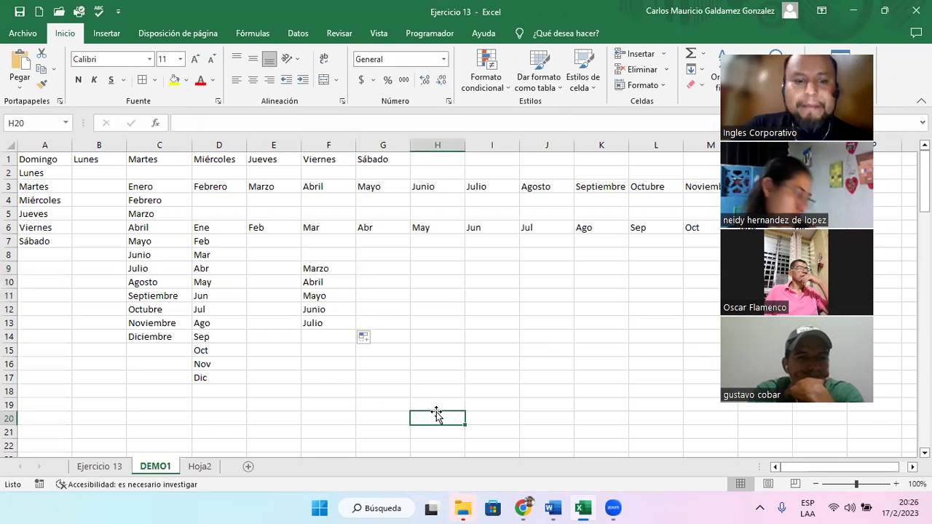
{"action": "type", "text": "Diciembre"}
{"action": "key", "text": "Return"}
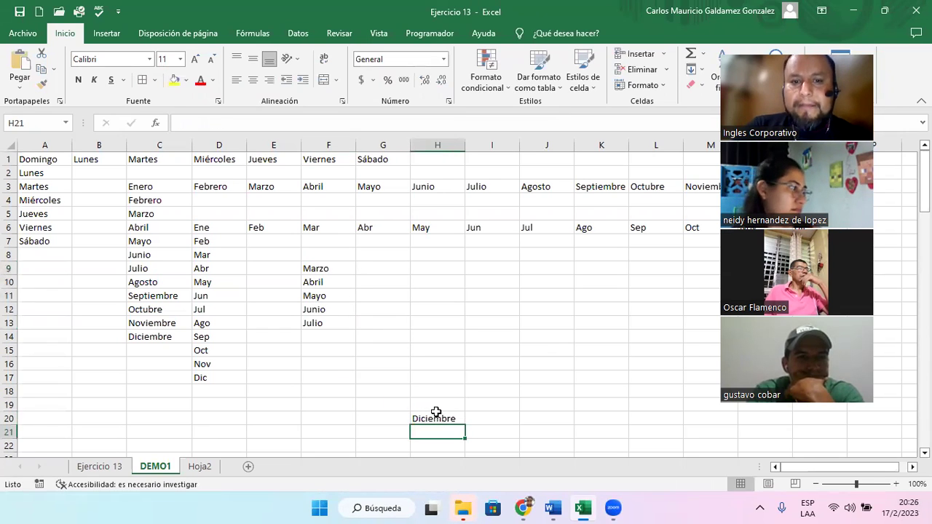
{"action": "left_click", "coordinate": [457, 420]}
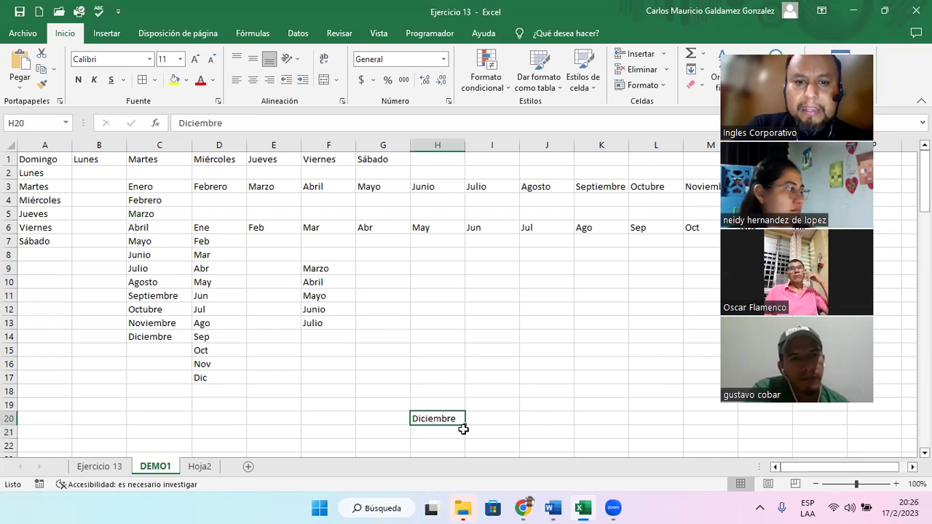
{"action": "left_click_drag", "start_coordinate": [463, 427], "coordinate": [462, 254]}
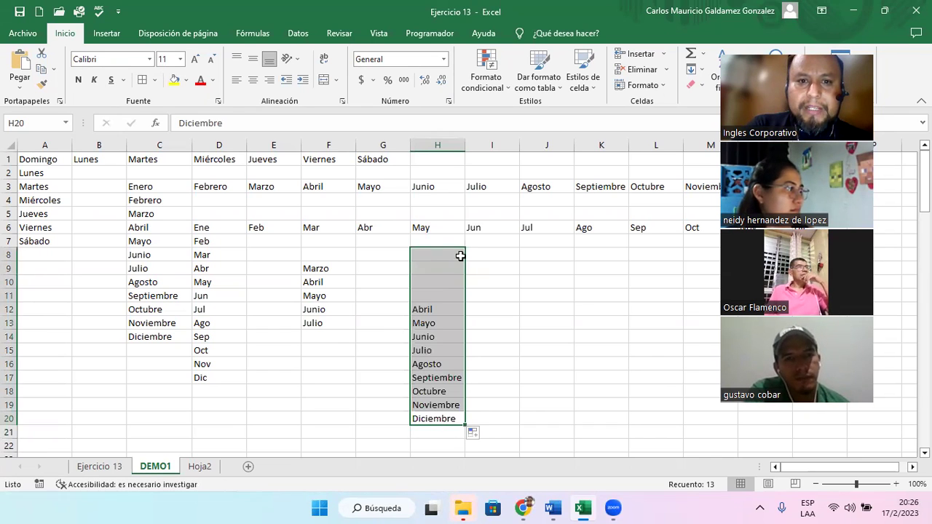
{"action": "left_click", "coordinate": [455, 254]}
{"action": "key", "text": "Delete"}
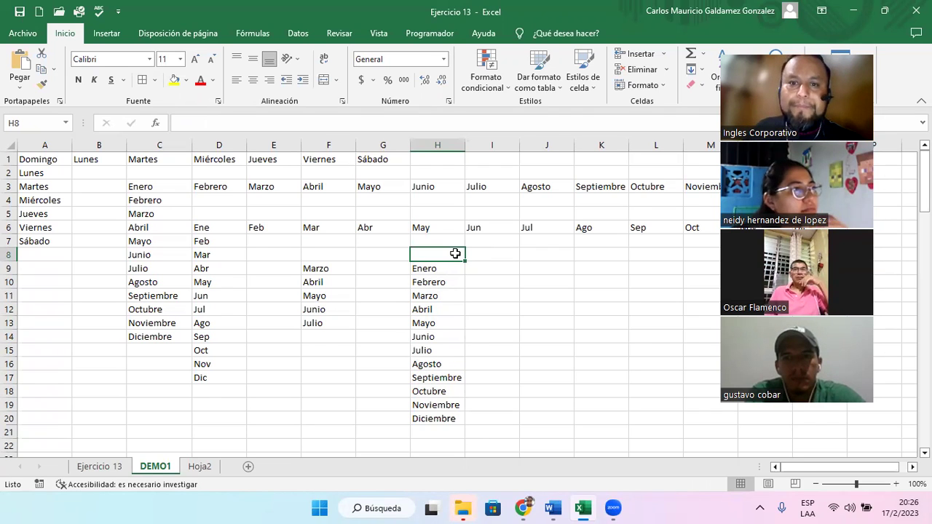
Enter 1 in A23 and autofill it down column A to A40.
{"action": "scroll", "coordinate": [426, 273], "scroll_direction": "down", "scroll_amount": 6}
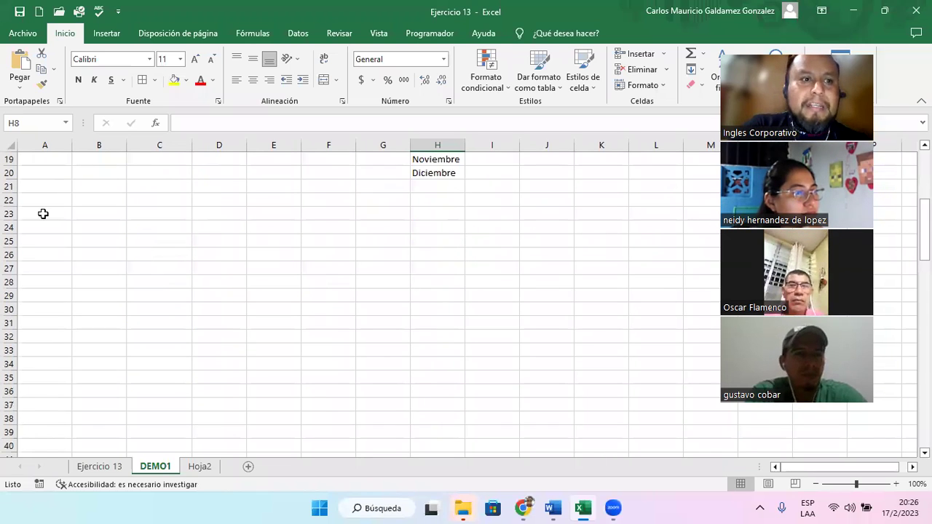
{"action": "left_click", "coordinate": [58, 226]}
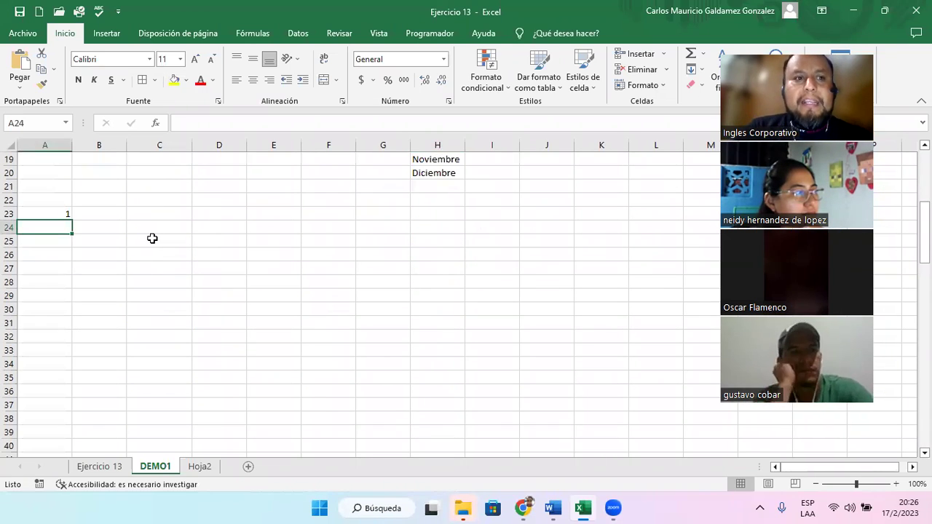
{"action": "left_click", "coordinate": [65, 216]}
{"action": "type", "text": "1"}
{"action": "key", "text": "ctrl+Return"}
{"action": "left_click_drag", "start_coordinate": [72, 221], "coordinate": [29, 446]}
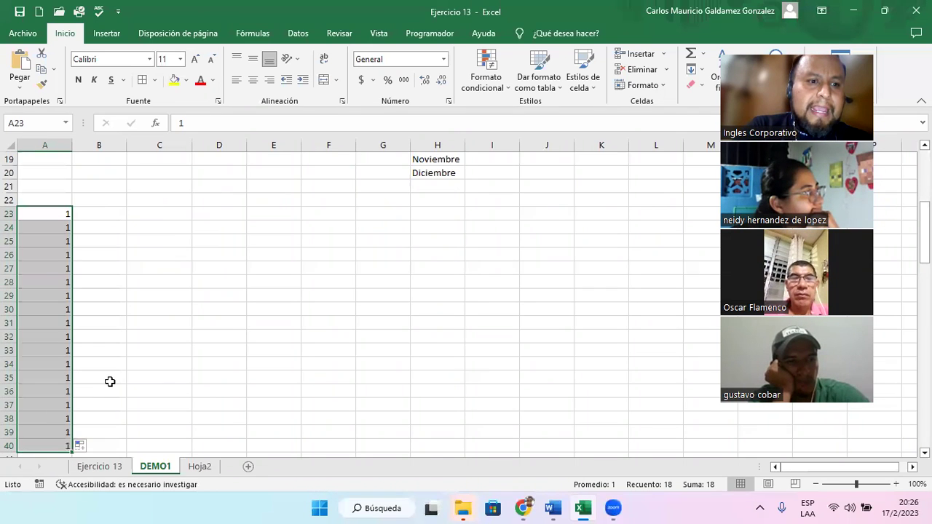
Change the autofill result in A23:A40 to a fill series (Serie de relleno) running from 1 to 18.
{"action": "scroll", "coordinate": [108, 380], "scroll_direction": "down", "scroll_amount": 1}
{"action": "left_click", "coordinate": [83, 421]}
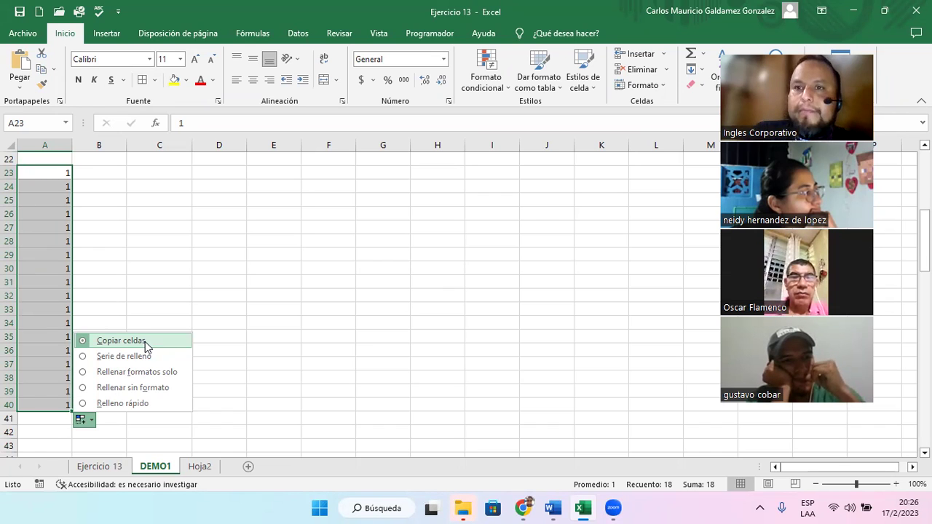
{"action": "left_click", "coordinate": [109, 357]}
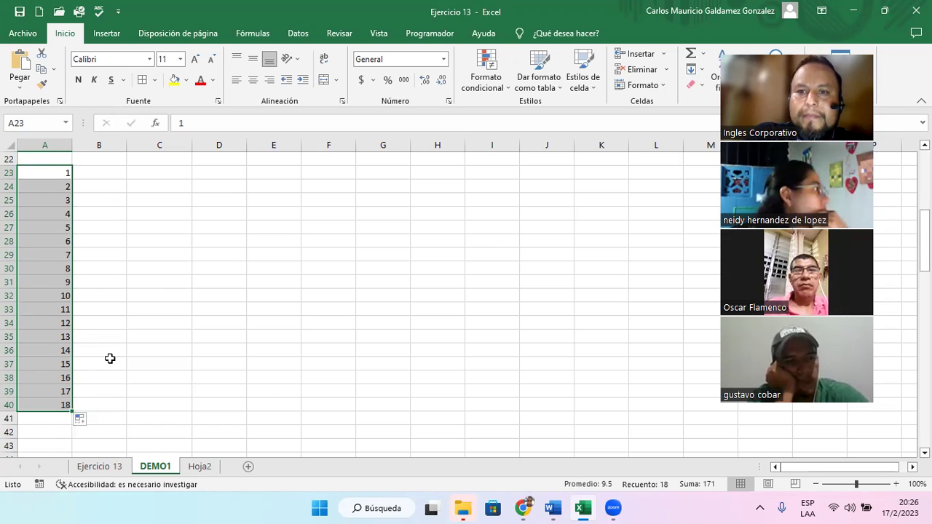
Enter 1 in B23 and 2 in B24, and autofill the sequence down to 18 in B40.
{"action": "left_click_drag", "start_coordinate": [105, 175], "coordinate": [114, 178]}
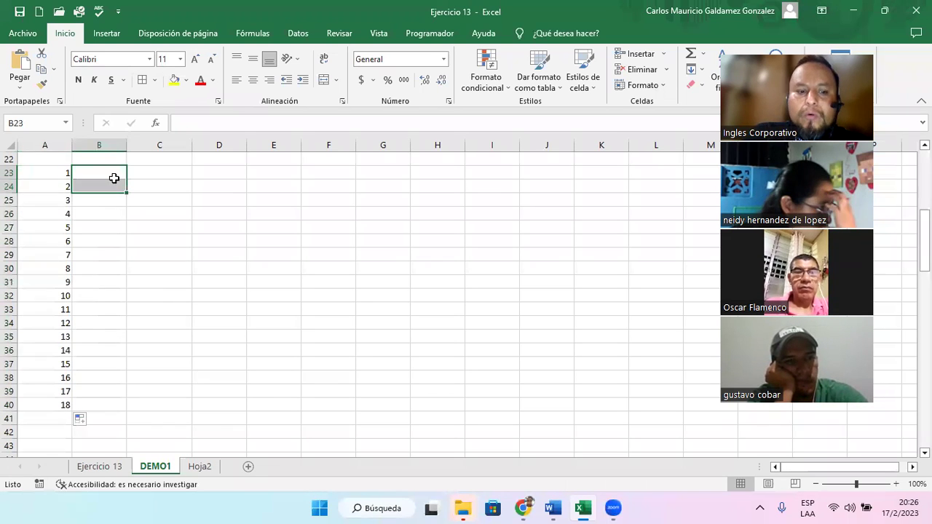
{"action": "left_click", "coordinate": [115, 179]}
{"action": "type", "text": "1"}
{"action": "key", "text": "Return"}
{"action": "type", "text": "2"}
{"action": "key", "text": "Return"}
{"action": "left_click", "coordinate": [114, 175]}
{"action": "left_click_drag", "start_coordinate": [108, 173], "coordinate": [115, 409]}
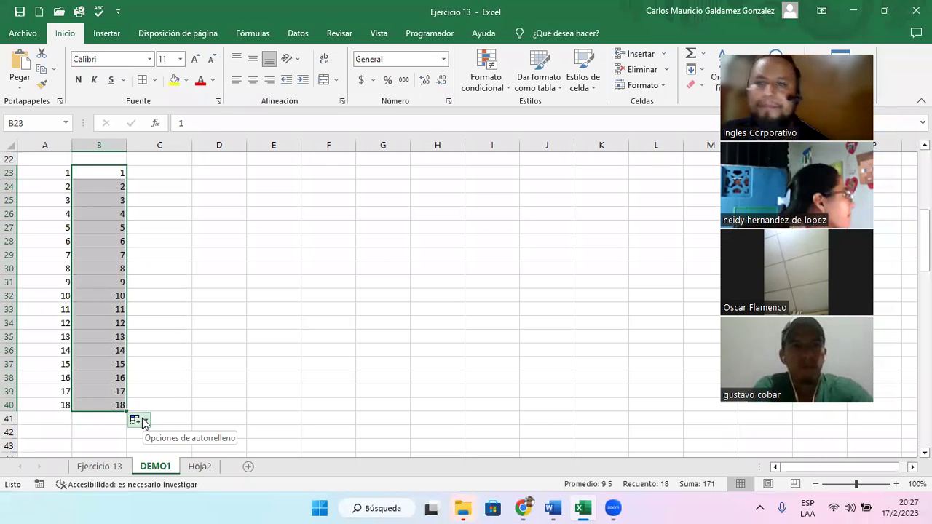
Autofill row 23 from the 1 in B23 across to K23 as a fill series (Serie de relleno) up to 10.
{"action": "left_click", "coordinate": [109, 173]}
{"action": "left_click_drag", "start_coordinate": [129, 177], "coordinate": [628, 179]}
{"action": "left_click", "coordinate": [123, 175]}
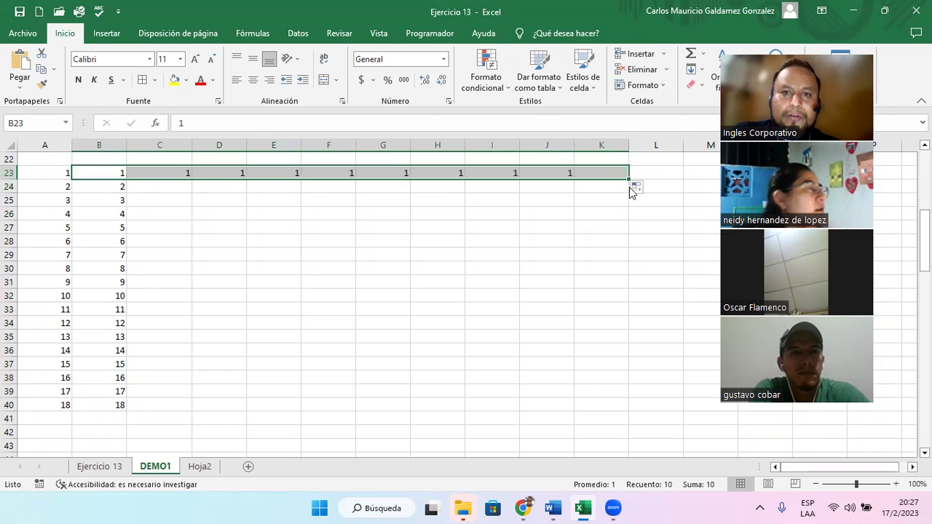
{"action": "left_click", "coordinate": [640, 187]}
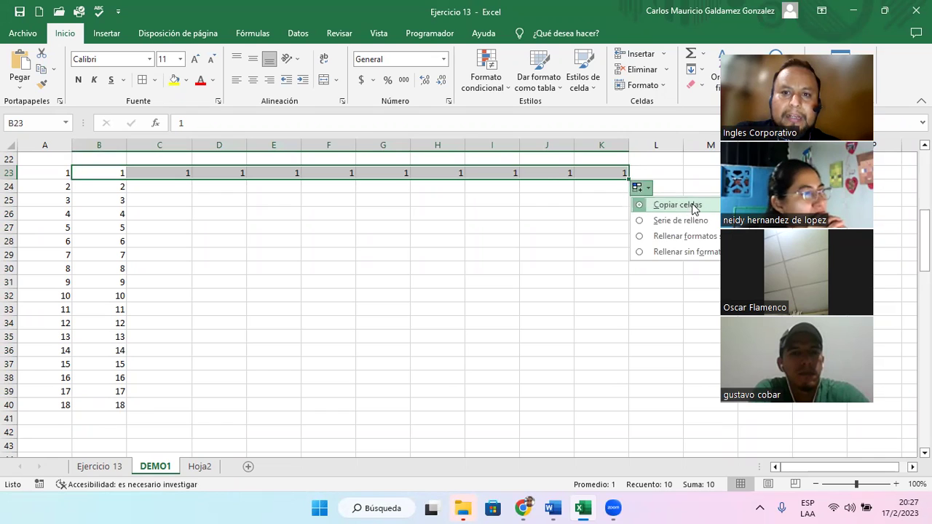
{"action": "left_click", "coordinate": [680, 221]}
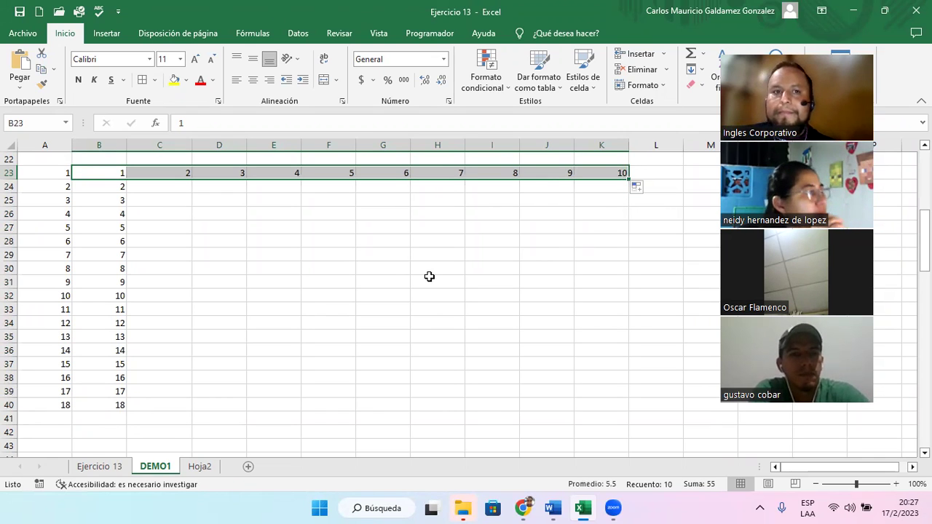
Enter 2 in D27 and 4 in D28, and autofill the step-of-two series down to 28 in D40.
{"action": "left_click", "coordinate": [227, 222]}
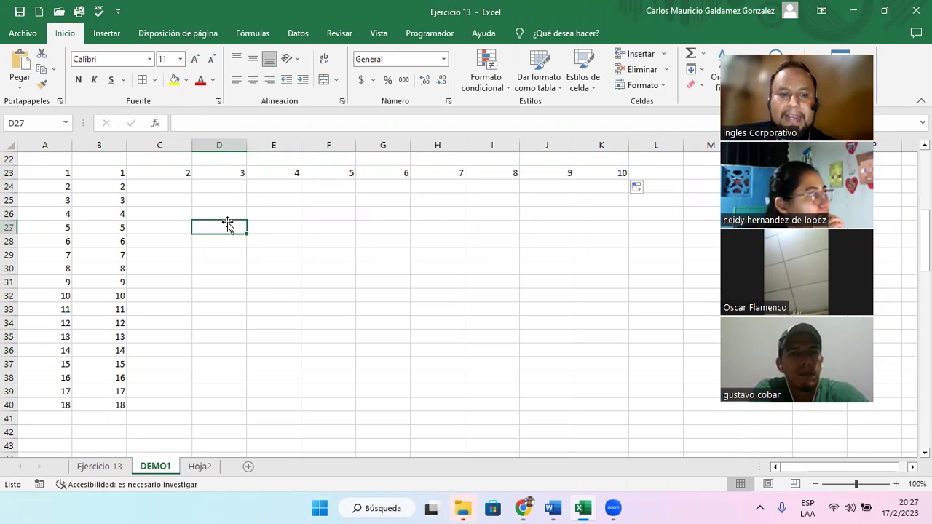
{"action": "type", "text": "2"}
{"action": "key", "text": "Return"}
{"action": "type", "text": "3"}
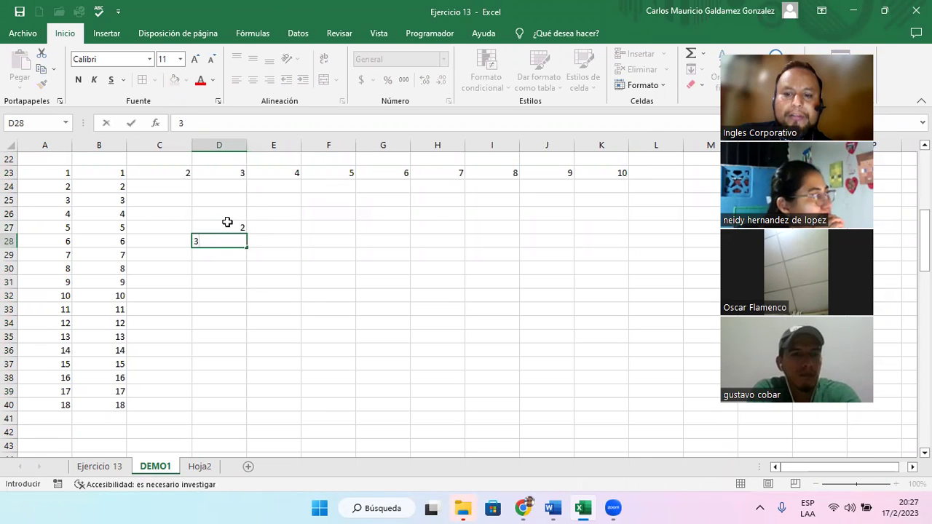
{"action": "left_click", "coordinate": [227, 222]}
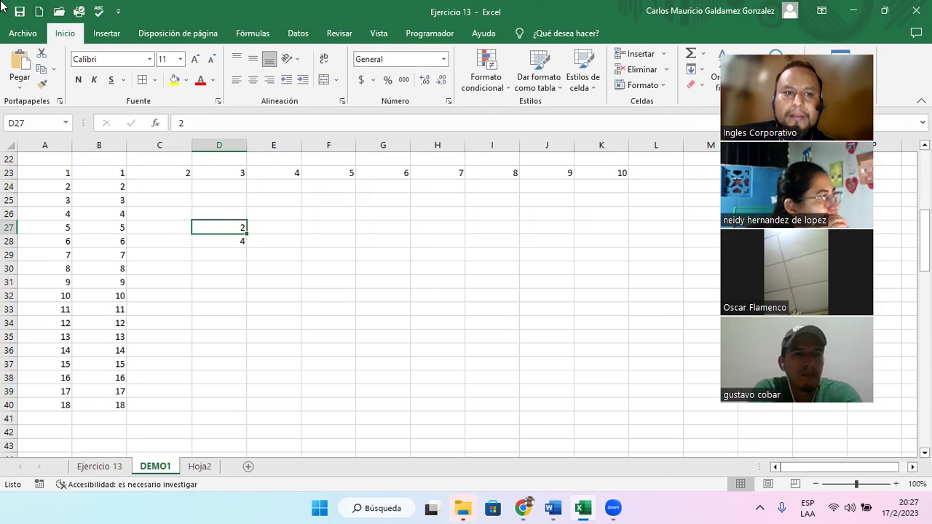
{"action": "left_click_drag", "start_coordinate": [207, 229], "coordinate": [214, 243]}
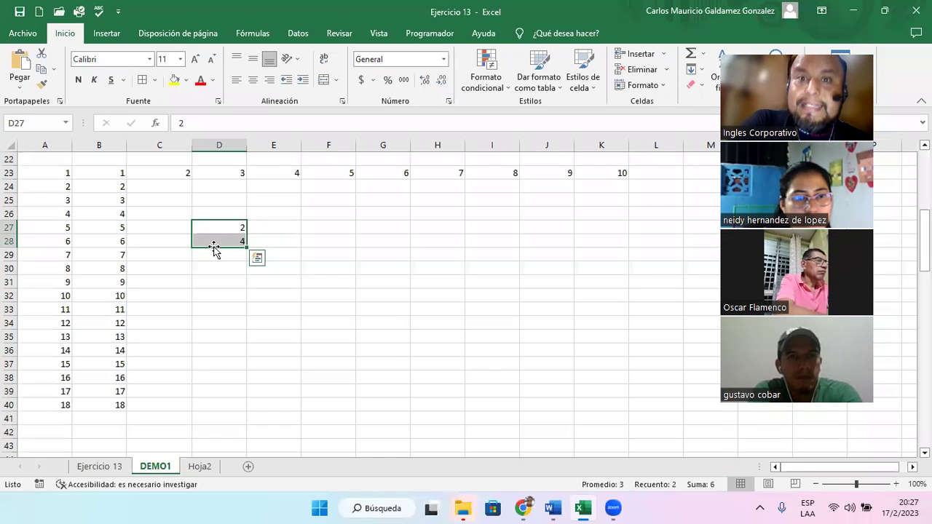
{"action": "left_click_drag", "start_coordinate": [246, 247], "coordinate": [213, 412]}
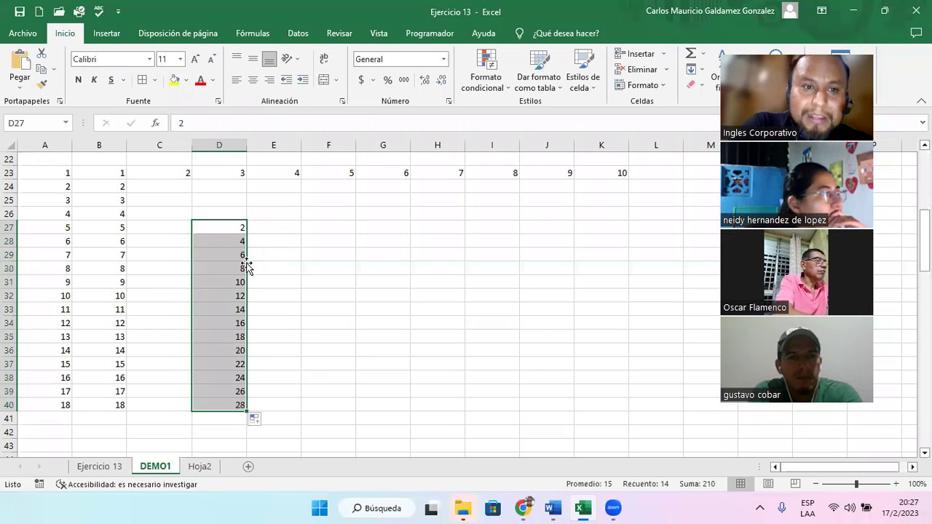
{"action": "left_click", "coordinate": [218, 254]}
{"action": "left_click", "coordinate": [217, 268]}
{"action": "left_click", "coordinate": [219, 284]}
{"action": "left_click", "coordinate": [219, 295]}
Enter 3 in F27 and 6 in F28, and autofill the step-of-three series down to 42 in F40.
{"action": "left_click", "coordinate": [339, 235]}
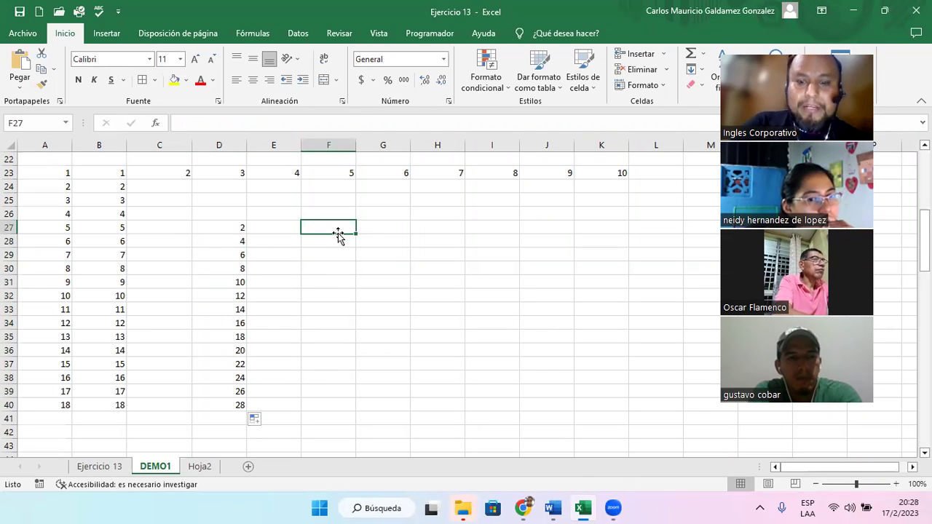
{"action": "type", "text": "3"}
{"action": "key", "text": "Return"}
{"action": "type", "text": "3"}
{"action": "key", "text": "Return"}
{"action": "key", "text": "Up"}
{"action": "type", "text": "6"}
{"action": "key", "text": "Return"}
{"action": "left_click_drag", "start_coordinate": [330, 229], "coordinate": [323, 405]}
{"action": "left_click", "coordinate": [324, 408]}
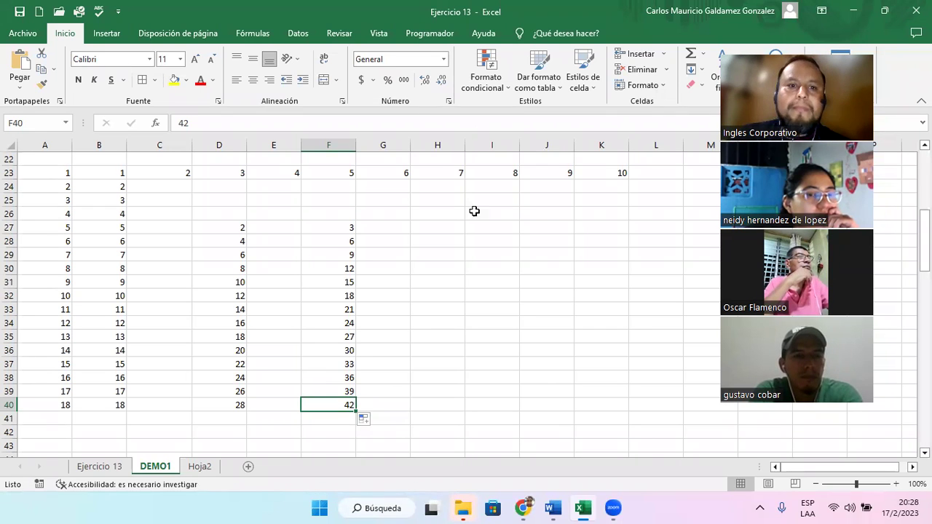
Enter the code LAB-01-100 in H27 and autofill the consecutive codes down to LAB-01-113 in H40.
{"action": "left_click", "coordinate": [439, 227]}
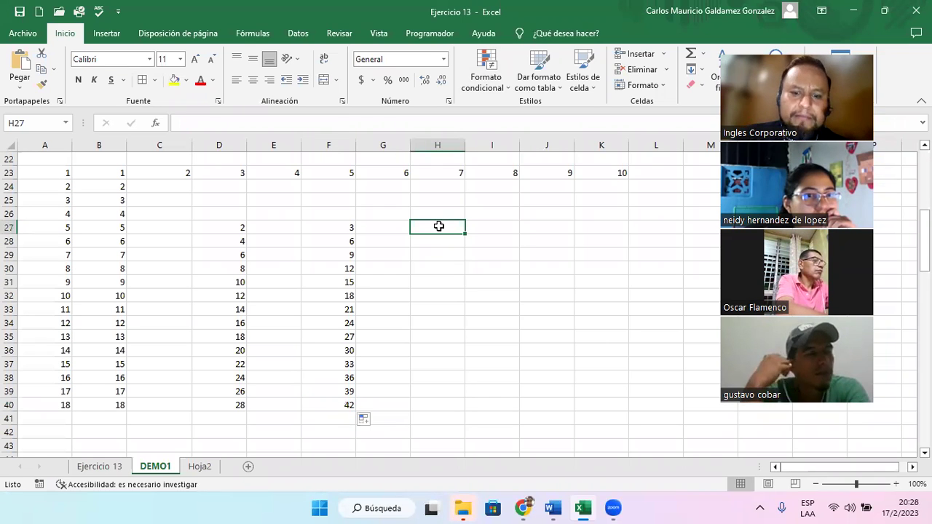
{"action": "type", "text": "LAB"}
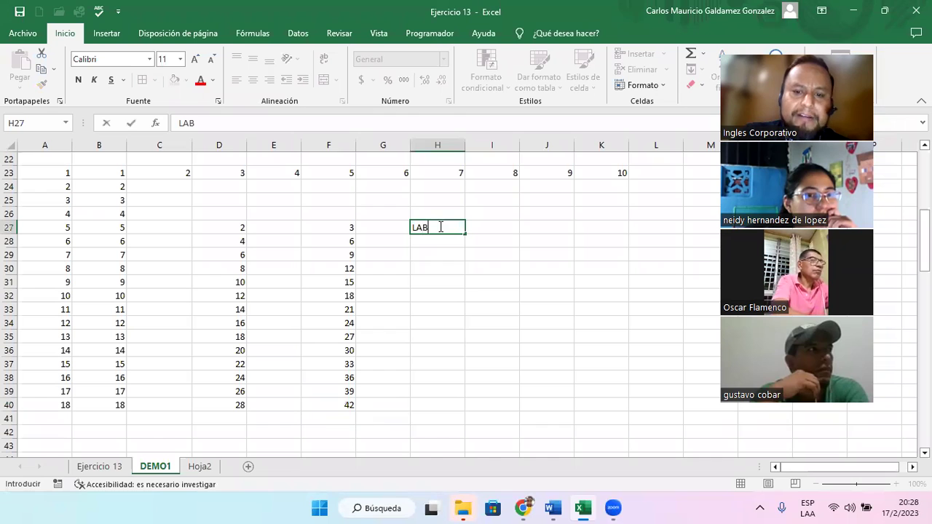
{"action": "type", "text": "-01-100"}
{"action": "key", "text": "Return"}
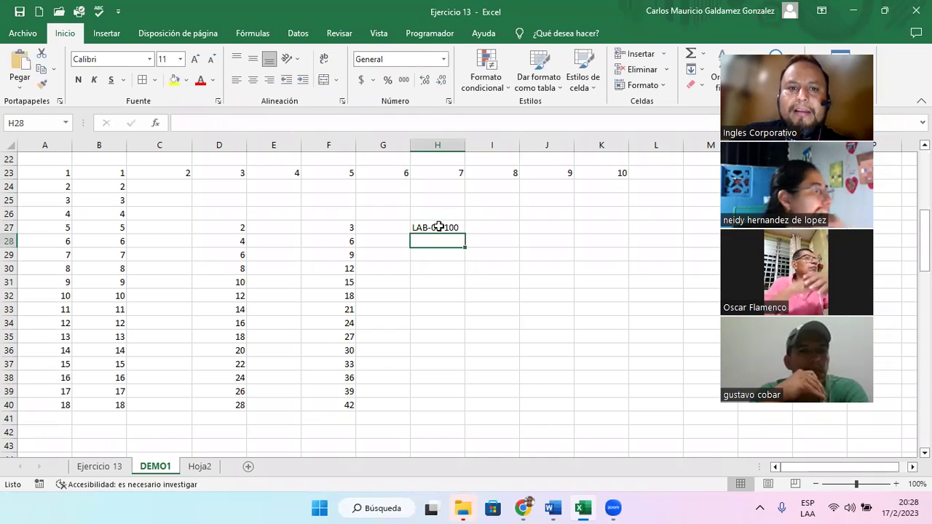
{"action": "left_click", "coordinate": [439, 227]}
{"action": "left_click_drag", "start_coordinate": [467, 233], "coordinate": [450, 414]}
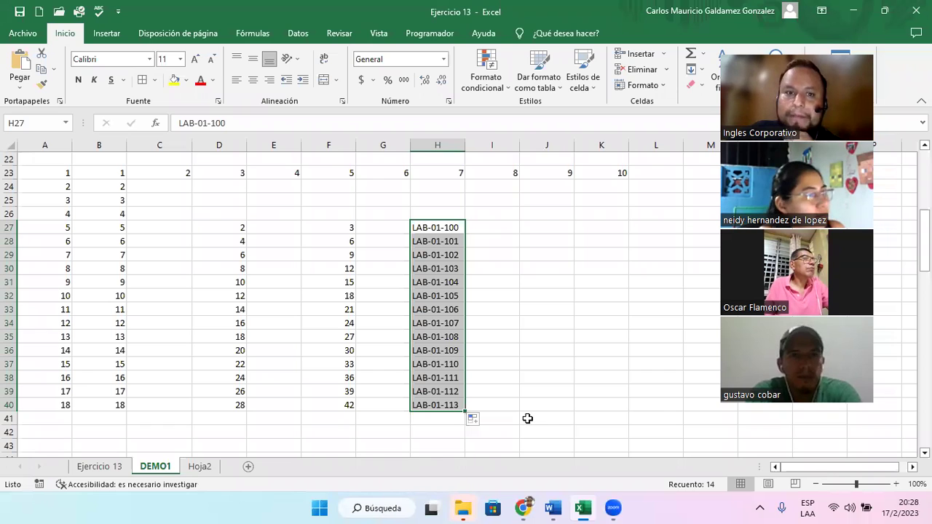
Enter the date 1/1/2000 in A44 and autofill consecutive days down to 18/1/2000 in A61.
{"action": "scroll", "coordinate": [162, 333], "scroll_direction": "down", "scroll_amount": 5}
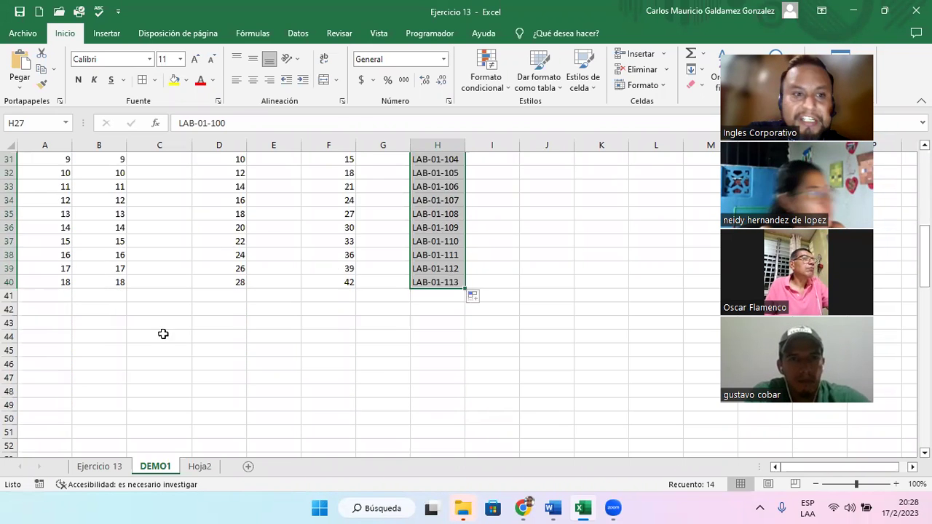
{"action": "left_click", "coordinate": [47, 212]}
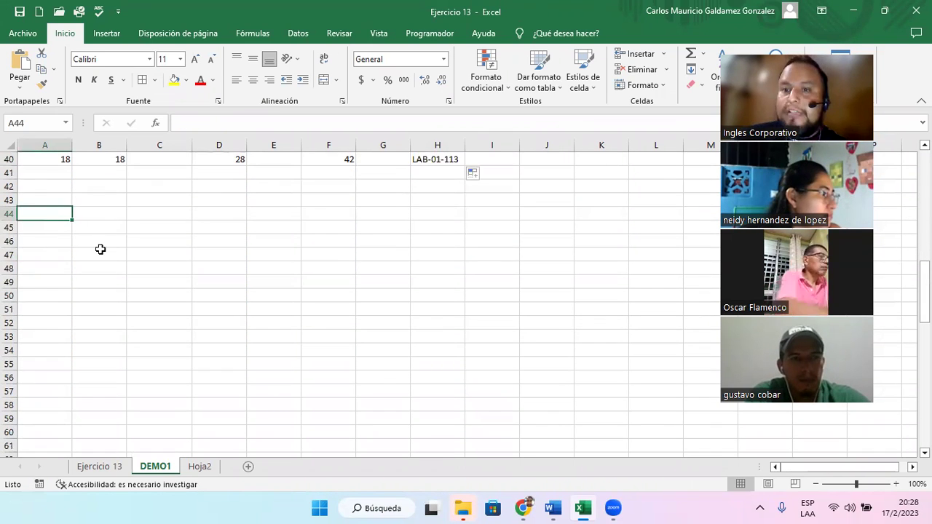
{"action": "type", "text": "1"}
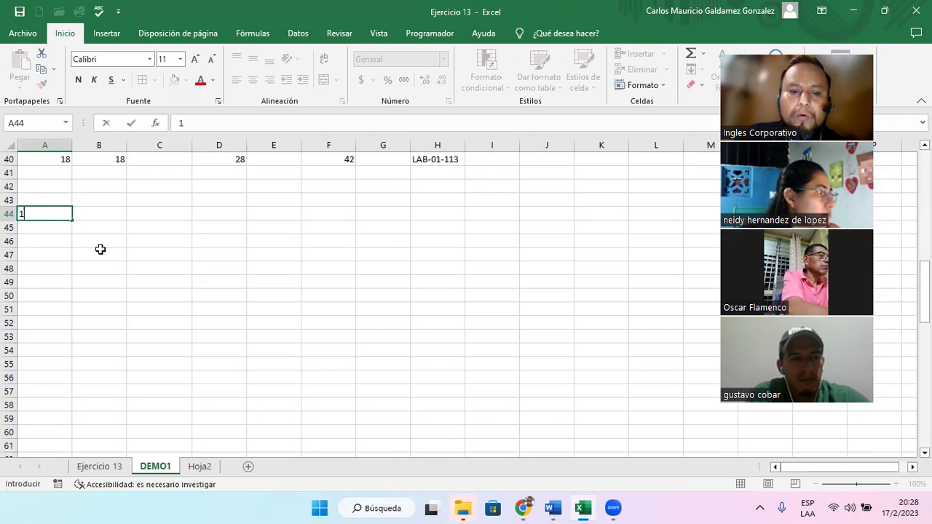
{"action": "type", "text": "/1/2000"}
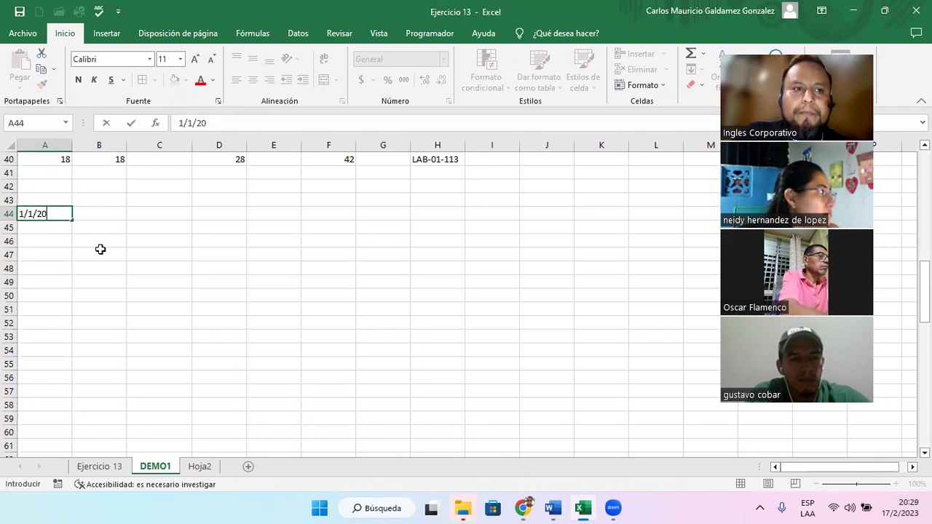
{"action": "key", "text": "Return"}
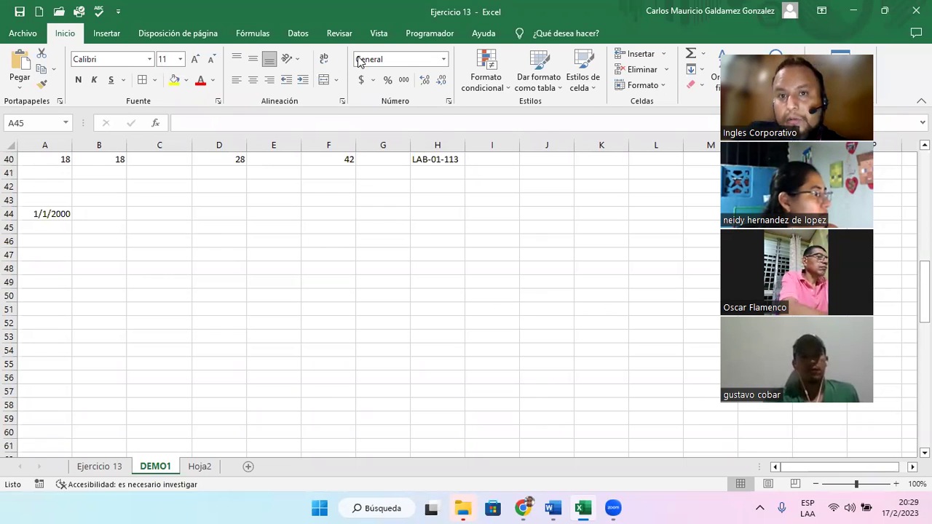
{"action": "left_click", "coordinate": [35, 215]}
{"action": "left_click_drag", "start_coordinate": [72, 220], "coordinate": [48, 448]}
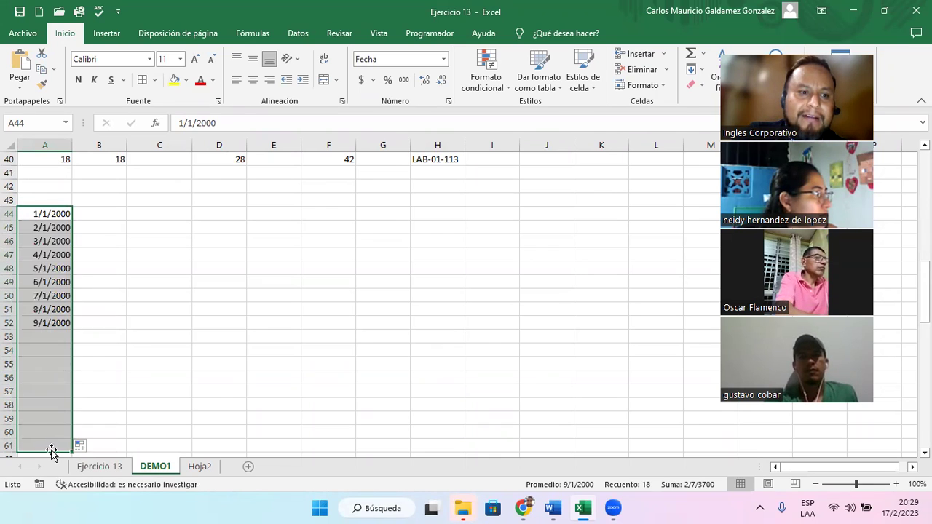
Review the fill options offered for the date series in A44:A61.
{"action": "left_click", "coordinate": [34, 216]}
{"action": "left_click", "coordinate": [89, 447]}
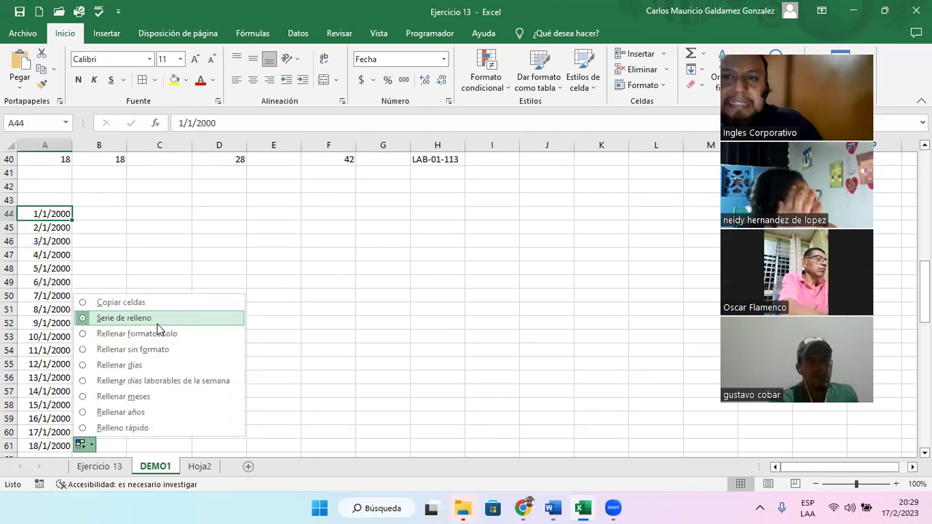
{"action": "left_click", "coordinate": [38, 220]}
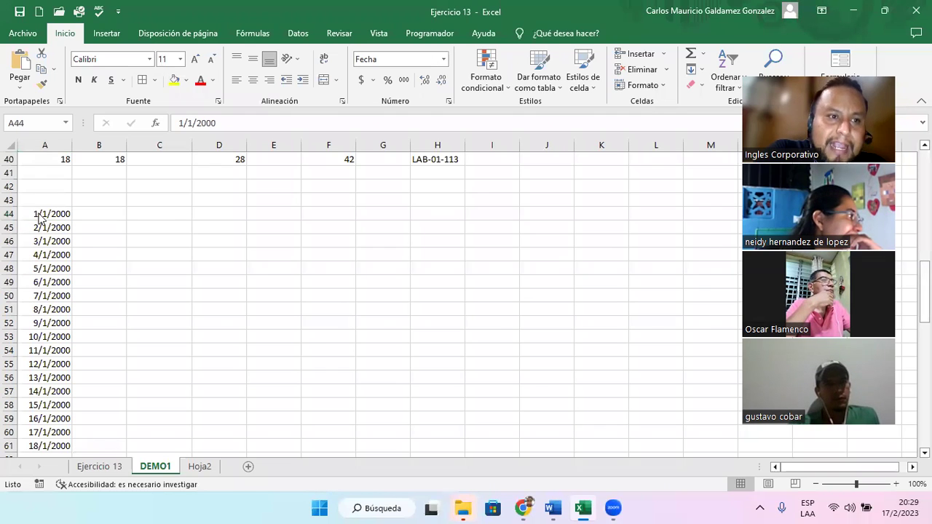
Enter the date 1/1/2001 in B44, correcting the mistyped separator between day and month.
{"action": "left_click", "coordinate": [104, 215]}
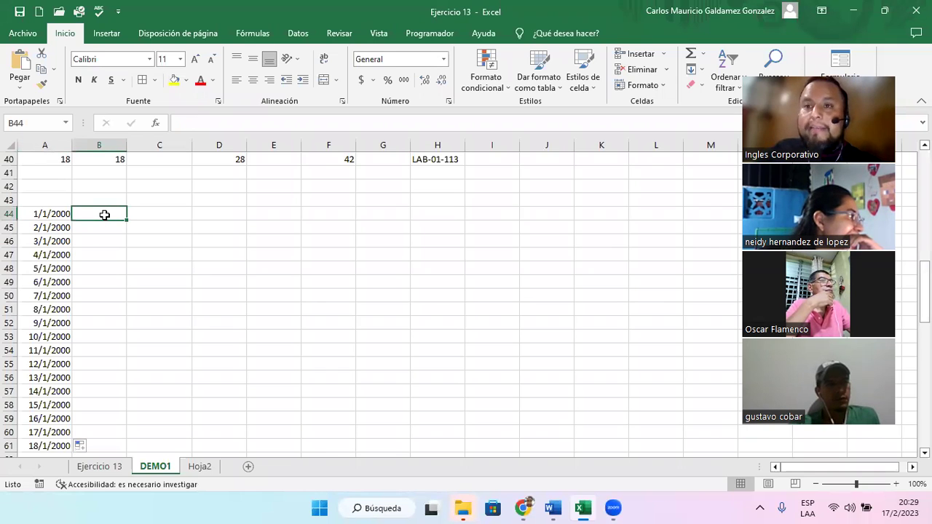
{"action": "type", "text": "1"}
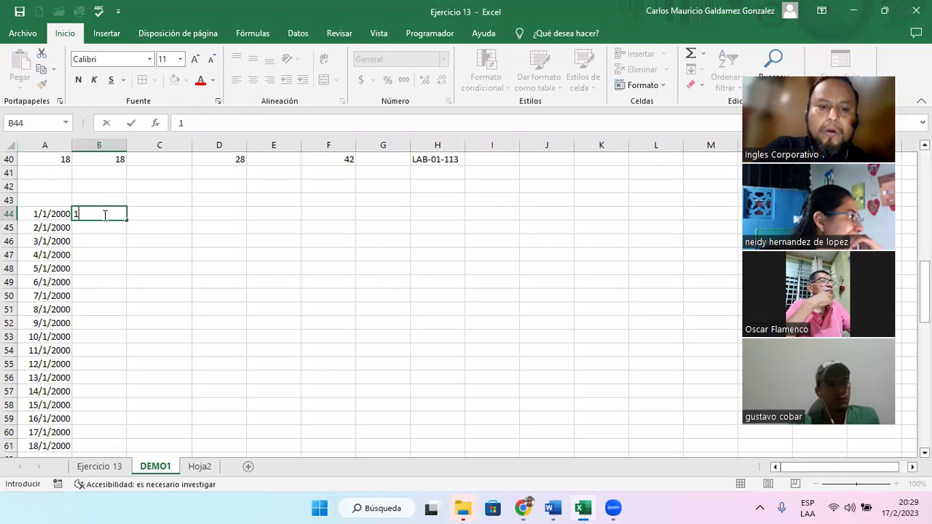
{"action": "type", "text": "&1/2001"}
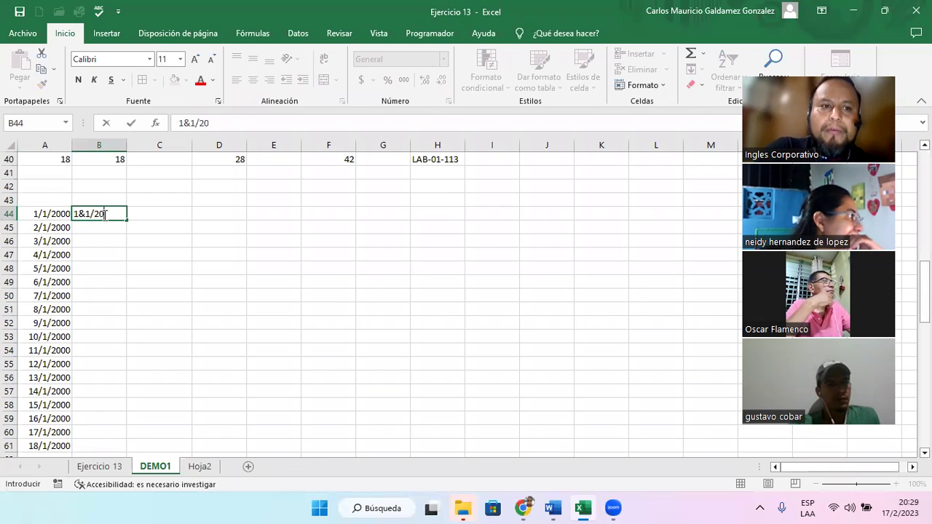
{"action": "key", "text": "Return"}
{"action": "left_click", "coordinate": [105, 215]}
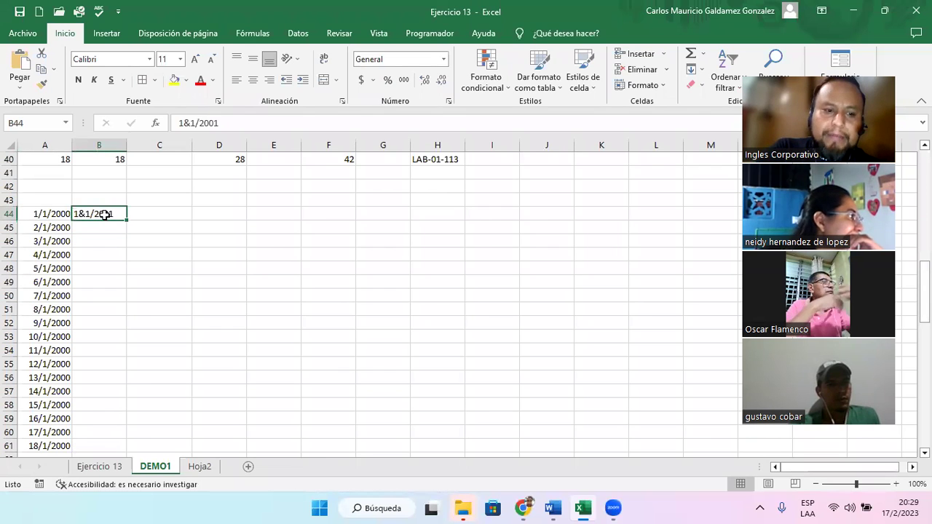
{"action": "double_click", "coordinate": [106, 214]}
{"action": "key", "text": "Left"}
{"action": "key", "text": "Left"}
{"action": "key", "text": "Left"}
{"action": "key", "text": "Left"}
{"action": "key", "text": "Left"}
{"action": "key", "text": "BackSpace"}
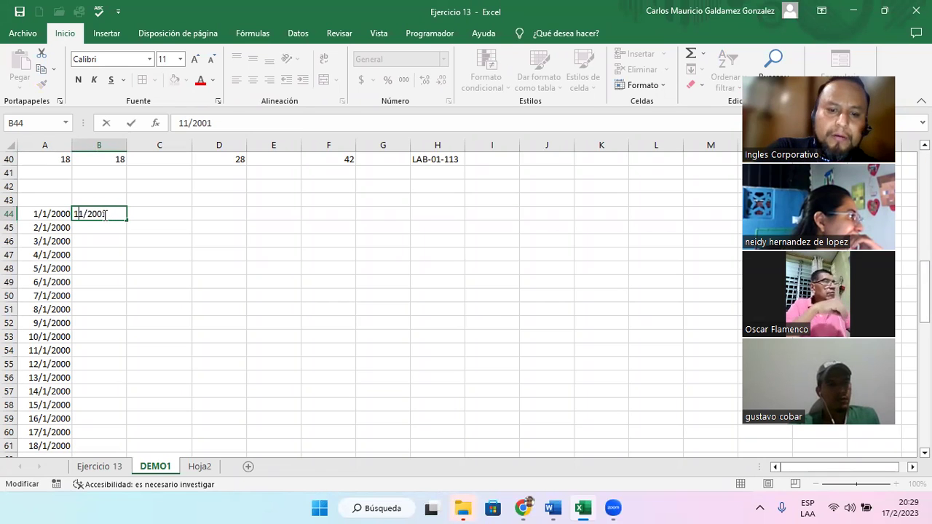
{"action": "type", "text": "/"}
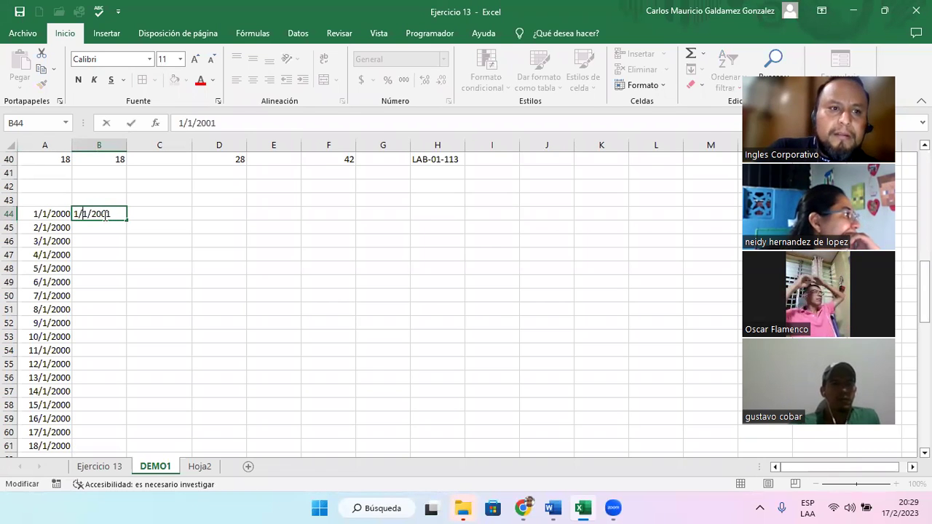
{"action": "key", "text": "Return"}
Enter 1/2/2001 in B45 and autofill the monthly date series from B44:B45 down to 1/6/2002 in B61.
{"action": "type", "text": "1/"}
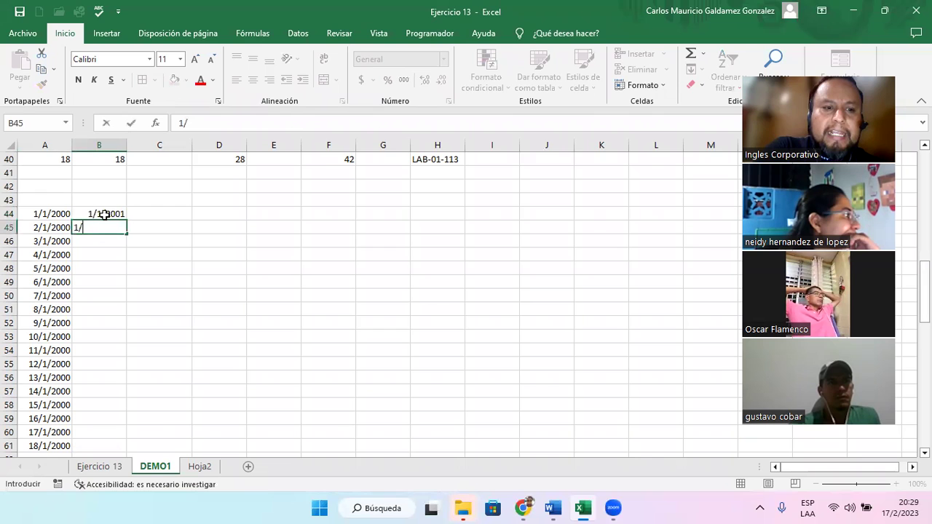
{"action": "type", "text": "2/2001"}
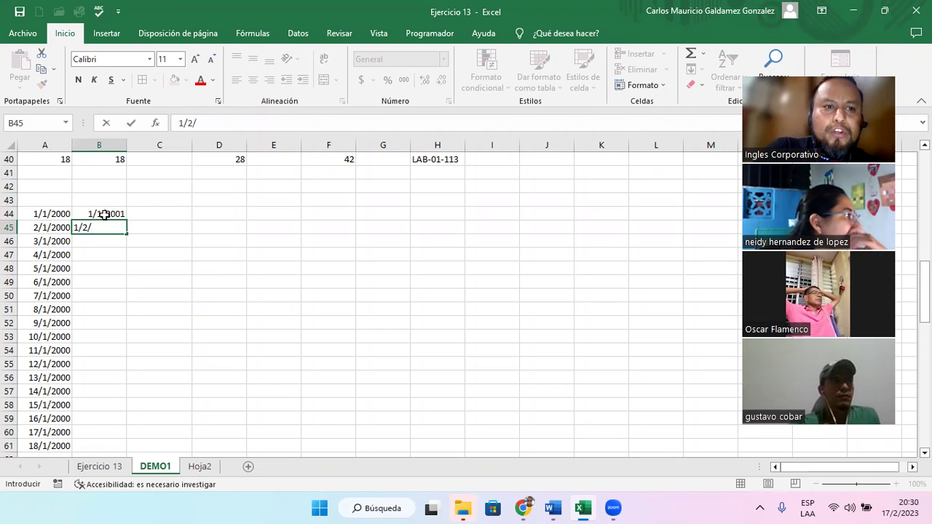
{"action": "key", "text": "Return"}
{"action": "key", "text": "Up"}
{"action": "key", "text": "Up"}
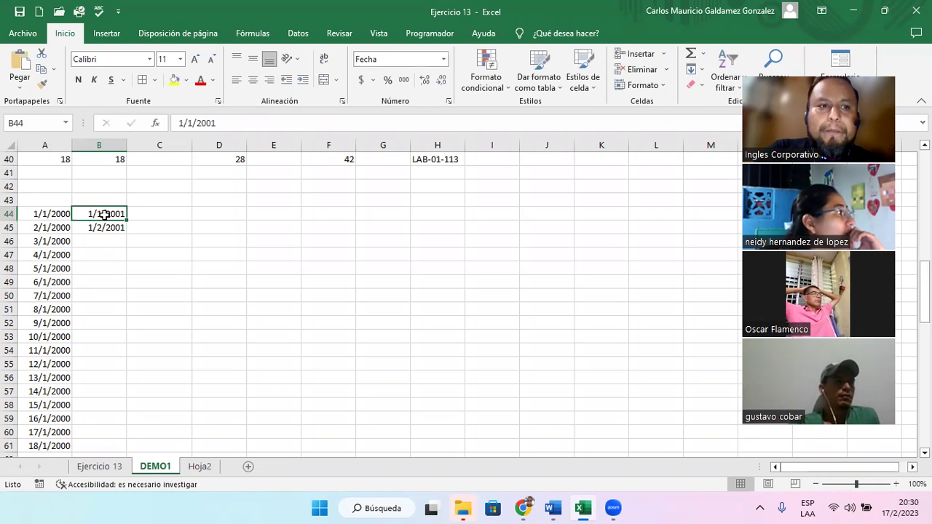
{"action": "left_click_drag", "start_coordinate": [108, 213], "coordinate": [95, 447]}
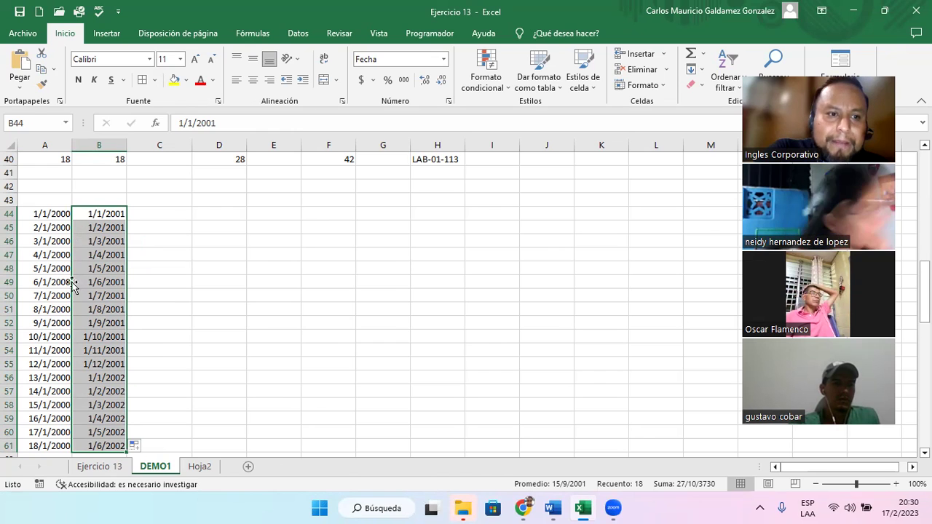
Examine the monthly dates in column B cell by cell from B44 to B56, checking how month and year advance.
{"action": "left_click", "coordinate": [107, 216]}
{"action": "left_click", "coordinate": [106, 228]}
{"action": "left_click", "coordinate": [107, 242]}
{"action": "left_click", "coordinate": [107, 253]}
{"action": "left_click", "coordinate": [109, 269]}
{"action": "left_click", "coordinate": [107, 283]}
{"action": "left_click", "coordinate": [104, 296]}
{"action": "left_click", "coordinate": [105, 309]}
{"action": "left_click", "coordinate": [105, 324]}
{"action": "left_click", "coordinate": [103, 337]}
{"action": "left_click", "coordinate": [101, 349]}
{"action": "left_click", "coordinate": [102, 364]}
{"action": "left_click", "coordinate": [103, 378]}
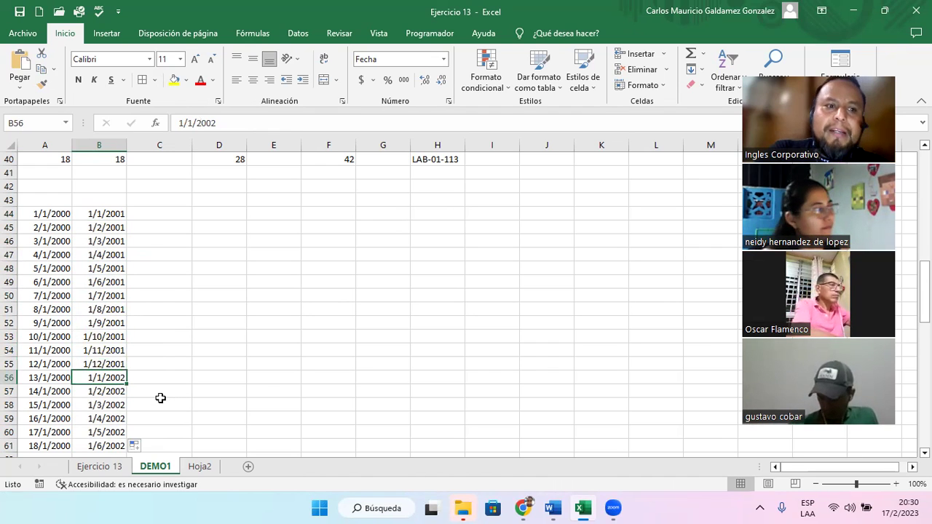
{"action": "left_click", "coordinate": [117, 219]}
{"action": "left_click", "coordinate": [102, 310]}
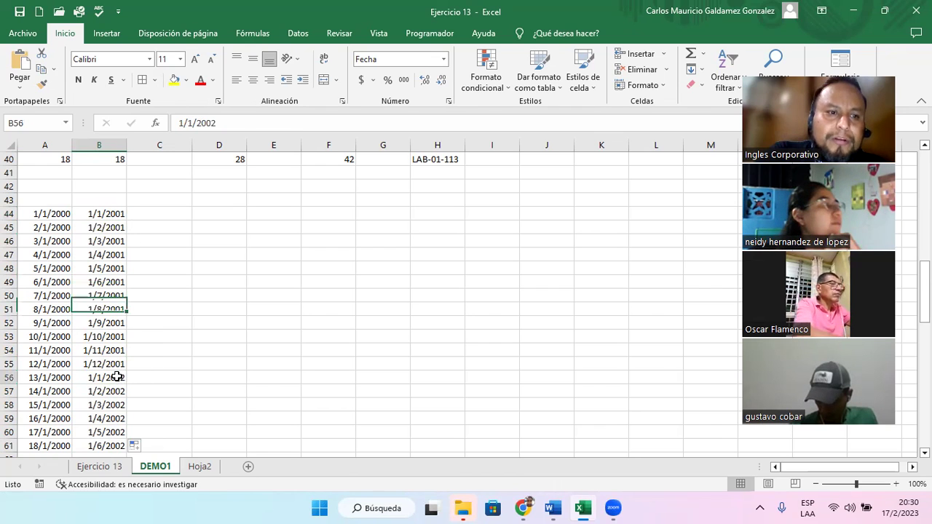
{"action": "left_click", "coordinate": [121, 379]}
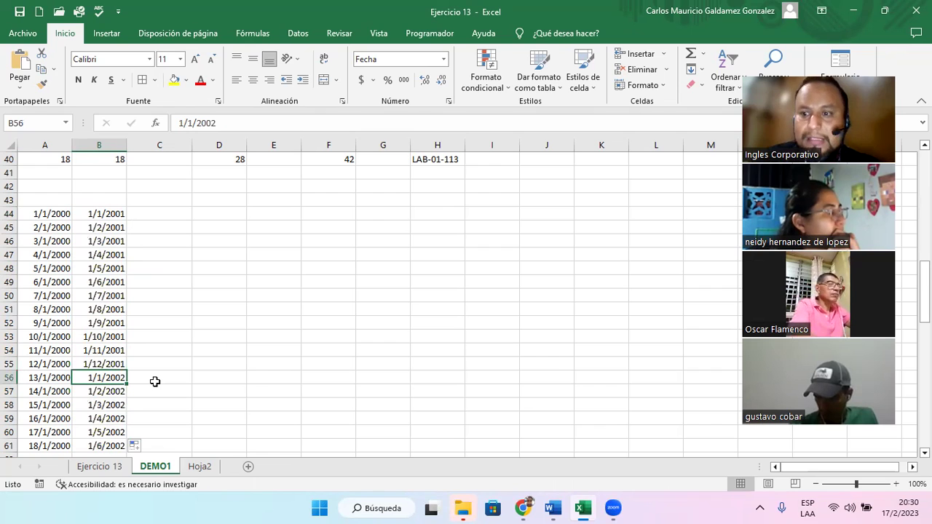
{"action": "left_click", "coordinate": [110, 215]}
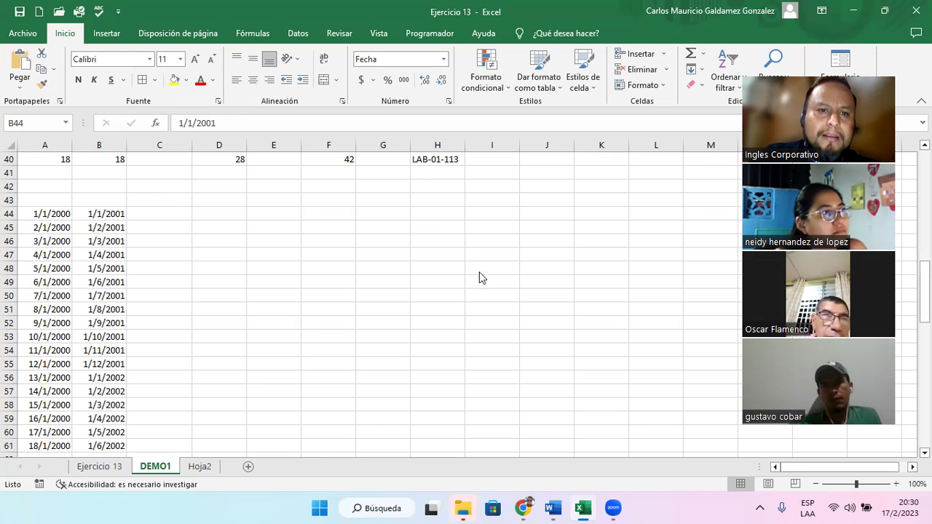
Sum F27:F40 in F41 with AutoSum and compare it with the total for the selected range.
{"action": "scroll", "coordinate": [480, 272], "scroll_direction": "up", "scroll_amount": 5}
{"action": "left_click_drag", "start_coordinate": [332, 188], "coordinate": [324, 362]}
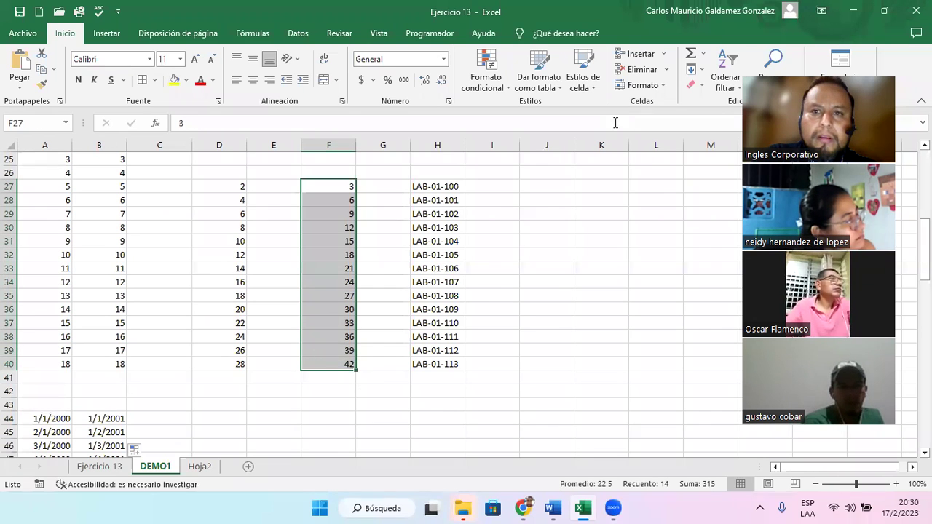
{"action": "left_click", "coordinate": [690, 56]}
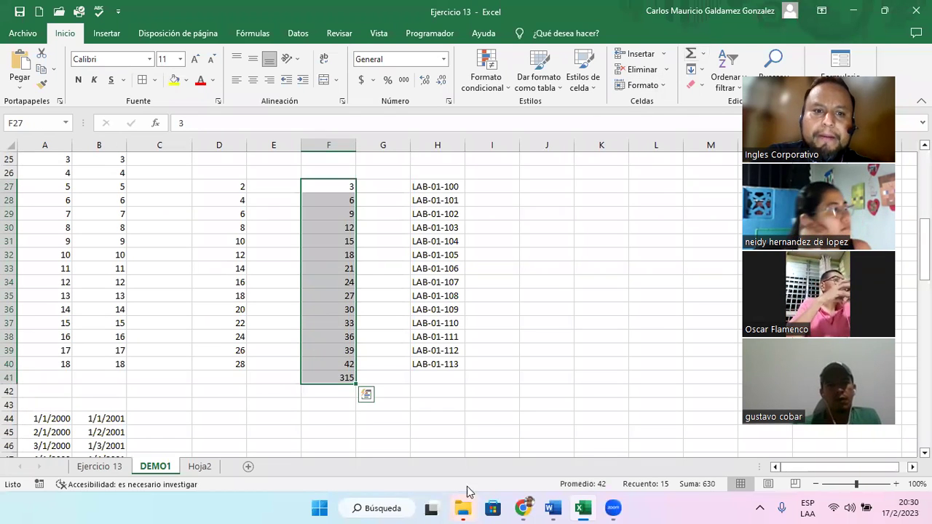
{"action": "left_click", "coordinate": [334, 379]}
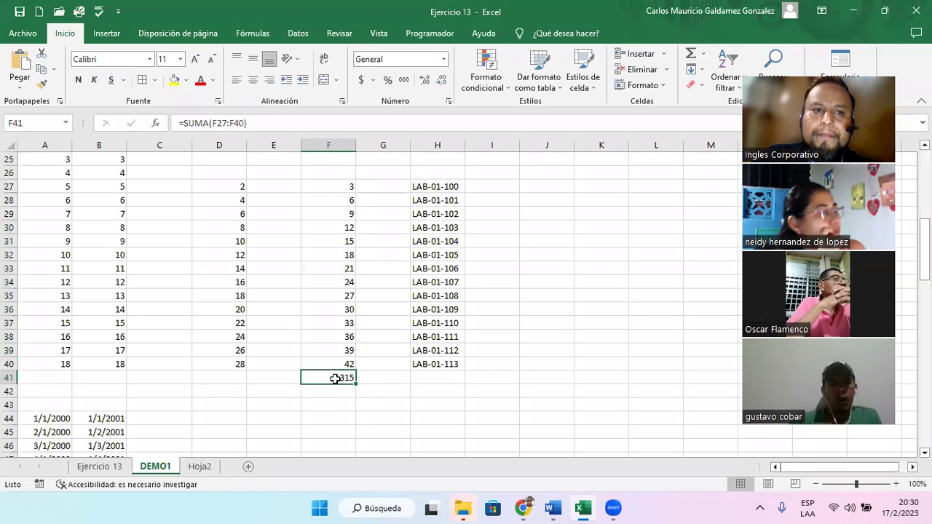
{"action": "left_click_drag", "start_coordinate": [321, 362], "coordinate": [325, 189]}
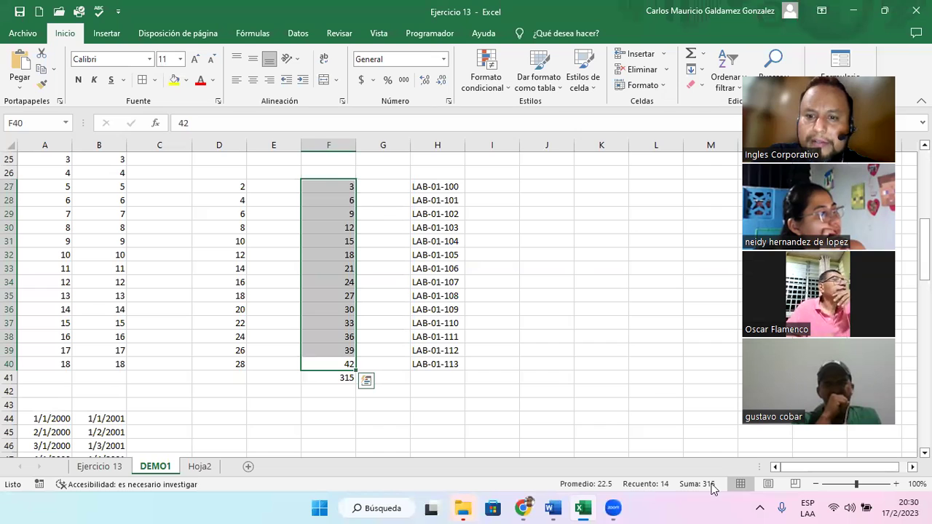
{"action": "left_click", "coordinate": [308, 377]}
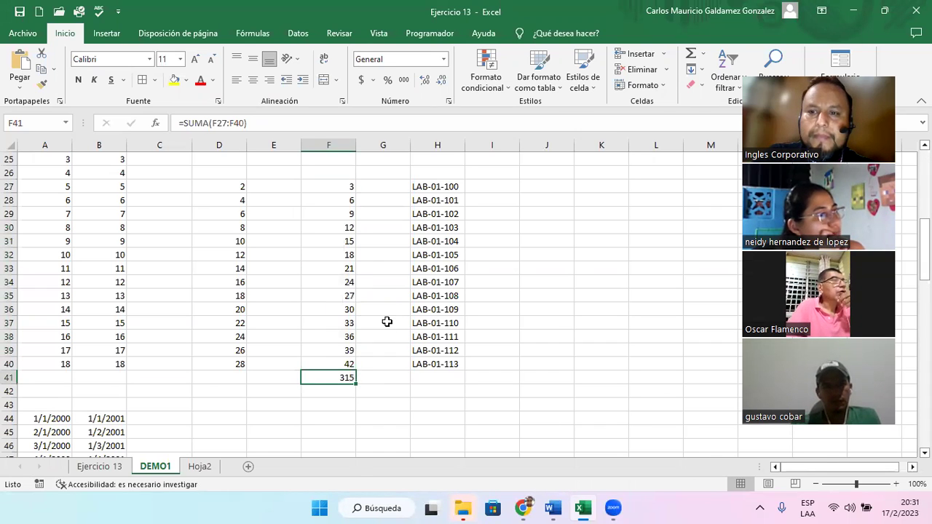
Replace the formula in F41 with the average of F27:F40, =PROMEDIO(F27:F40).
{"action": "left_click_drag", "start_coordinate": [425, 187], "coordinate": [439, 364]}
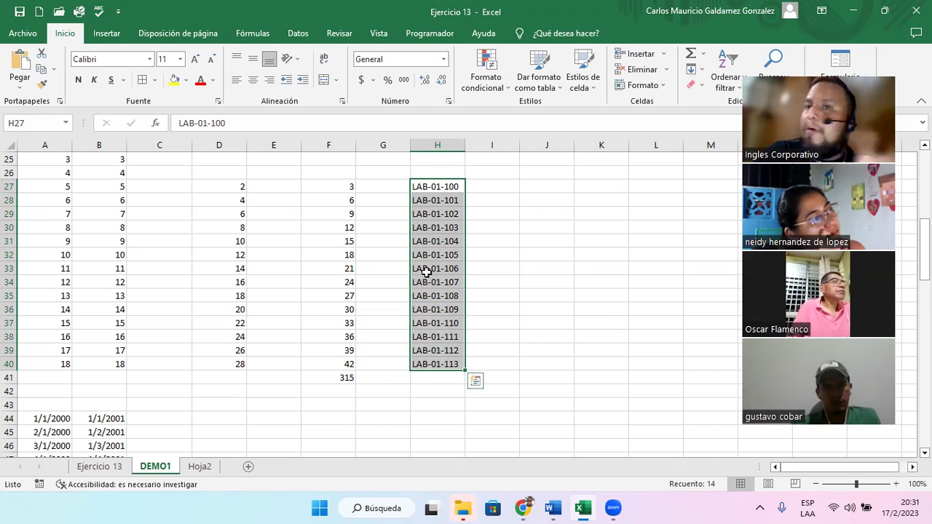
{"action": "left_click", "coordinate": [332, 378]}
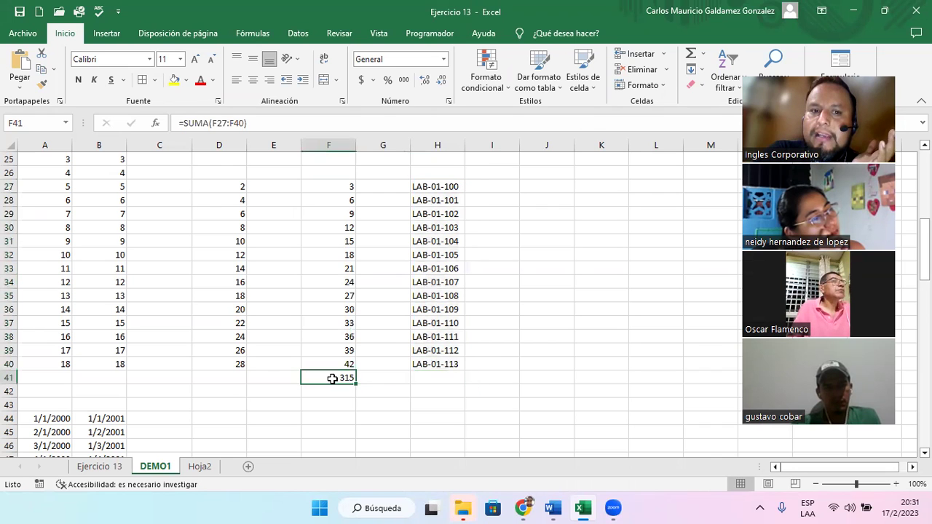
{"action": "left_click", "coordinate": [704, 53]}
{"action": "left_click", "coordinate": [710, 88]}
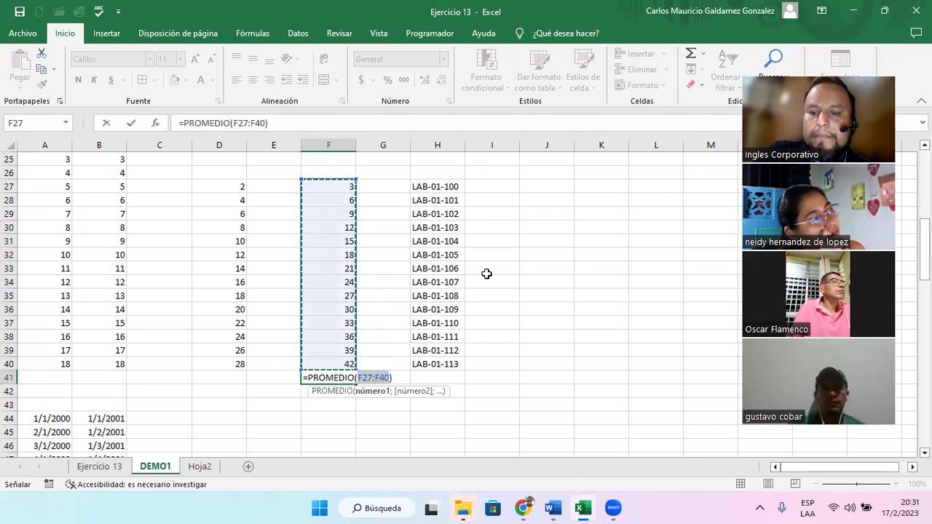
{"action": "key", "text": "Return"}
{"action": "left_click", "coordinate": [321, 373]}
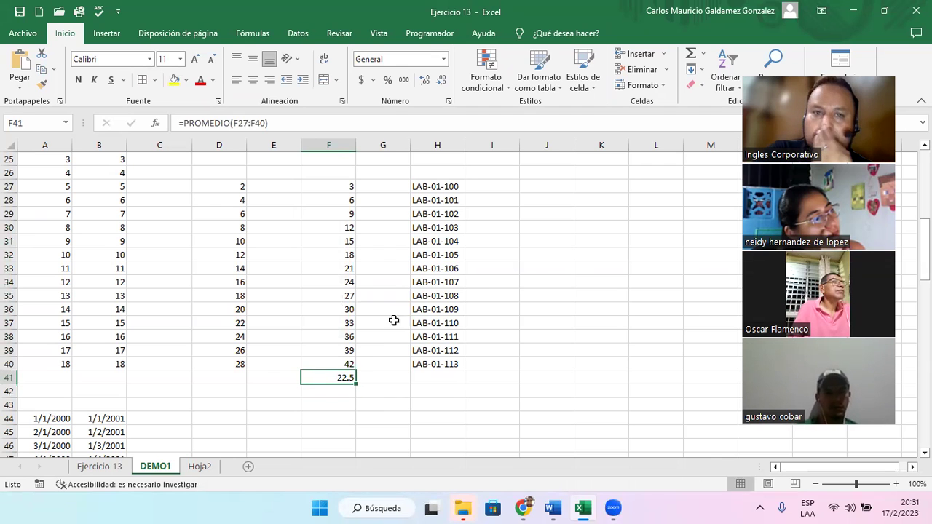
Review the number and code series in rows 23 to 40 and the weekday and month series above them.
{"action": "left_click_drag", "start_coordinate": [438, 187], "coordinate": [436, 364]}
{"action": "left_click", "coordinate": [364, 272]}
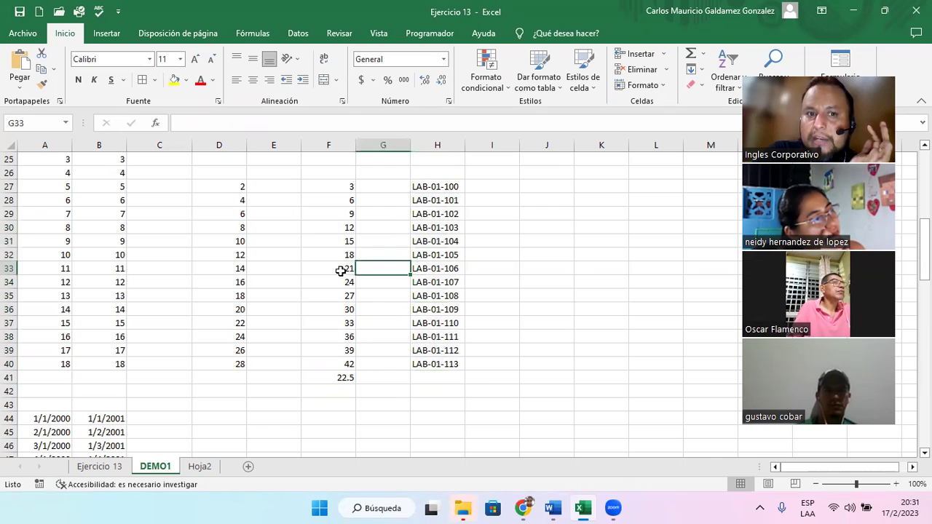
{"action": "left_click", "coordinate": [342, 270]}
{"action": "scroll", "coordinate": [140, 206], "scroll_direction": "up", "scroll_amount": 1}
{"action": "left_click_drag", "start_coordinate": [50, 172], "coordinate": [90, 405]}
{"action": "left_click_drag", "start_coordinate": [233, 227], "coordinate": [211, 405]}
{"action": "left_click_drag", "start_coordinate": [337, 232], "coordinate": [318, 403]}
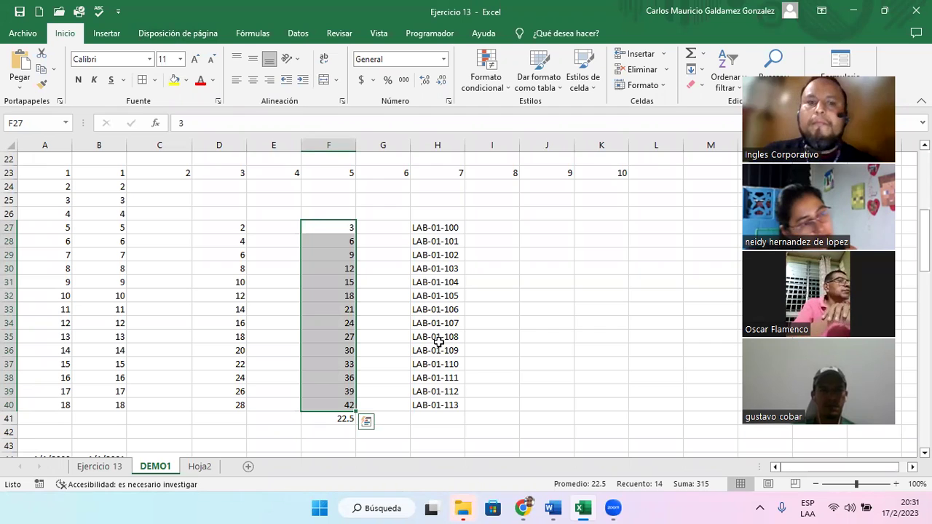
{"action": "left_click", "coordinate": [436, 311]}
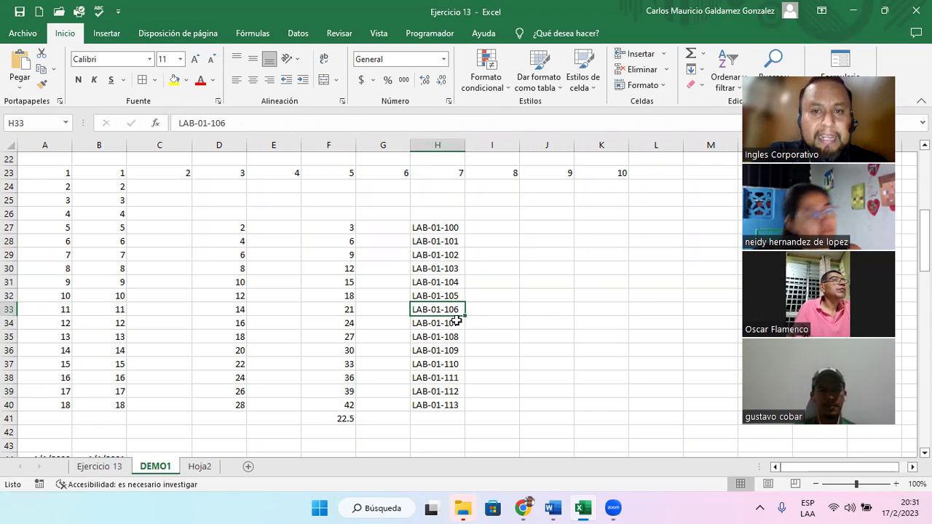
{"action": "scroll", "coordinate": [457, 321], "scroll_direction": "up", "scroll_amount": 5}
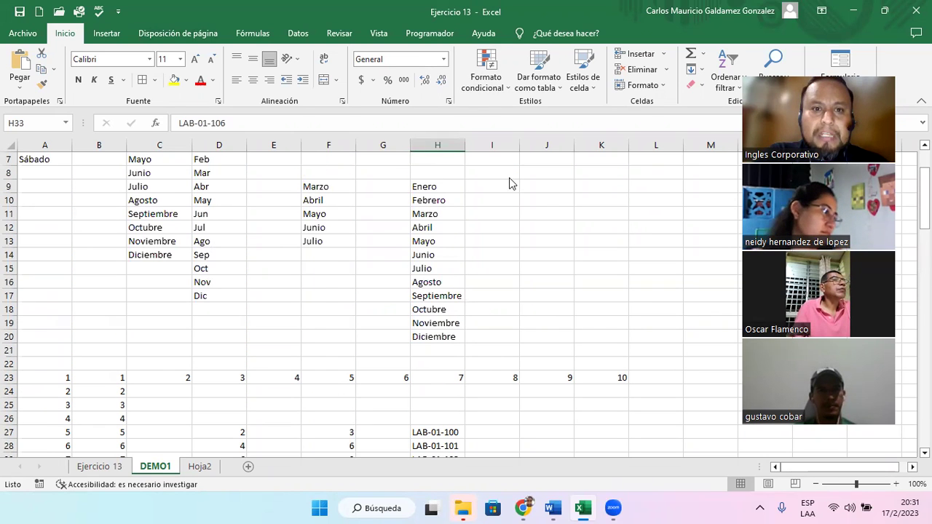
{"action": "scroll", "coordinate": [439, 342], "scroll_direction": "up", "scroll_amount": 2}
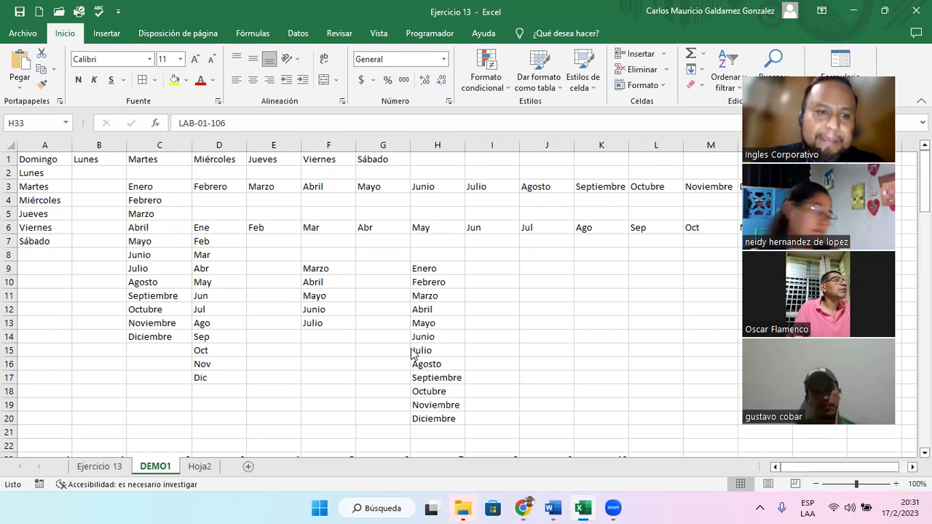
Add a new sheet after DEMO1 and enter the headers # in A1 and CODIGO_EMPLEADO in B1.
{"action": "left_click", "coordinate": [248, 469]}
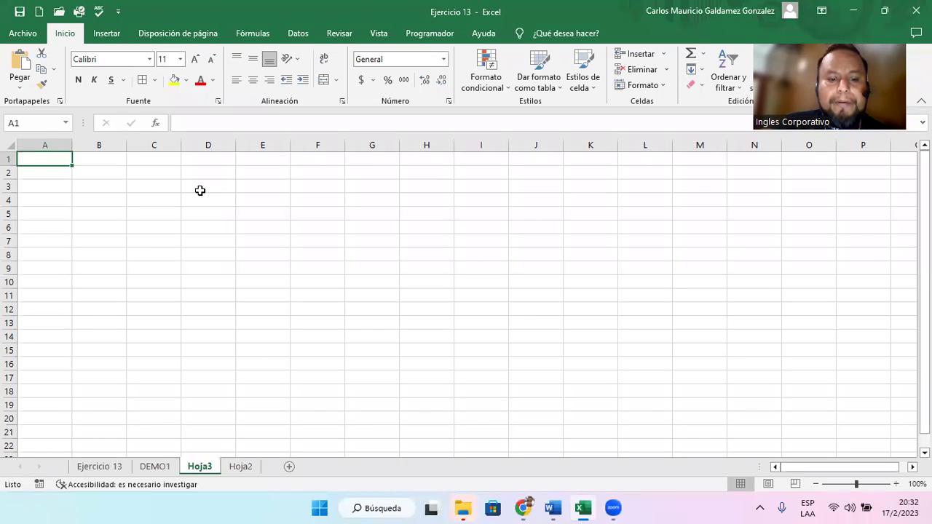
{"action": "type", "text": "#"}
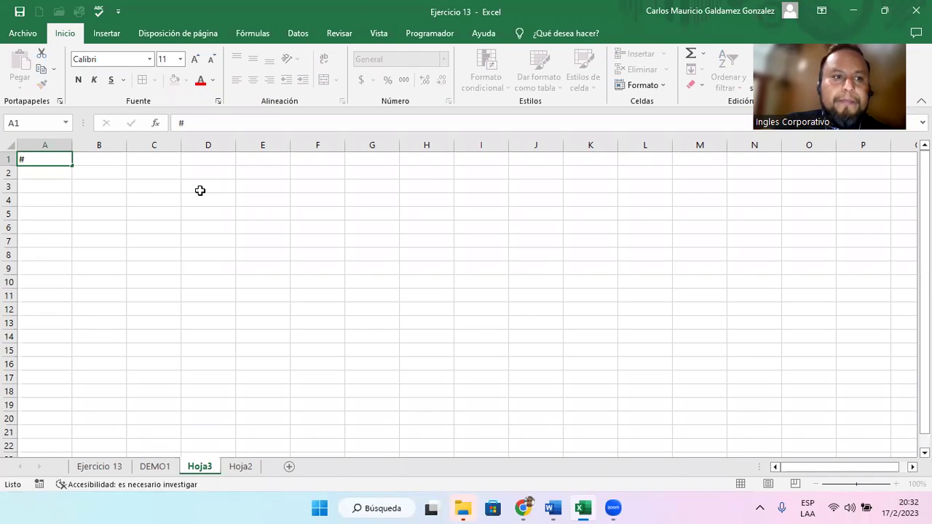
{"action": "key", "text": "Tab"}
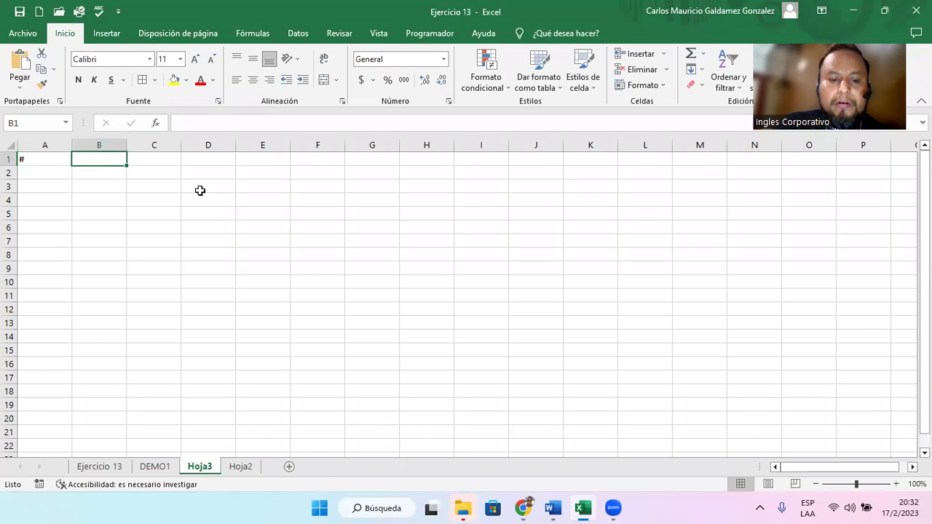
{"action": "type", "text": "CODIGO"}
{"action": "key", "text": "Tab"}
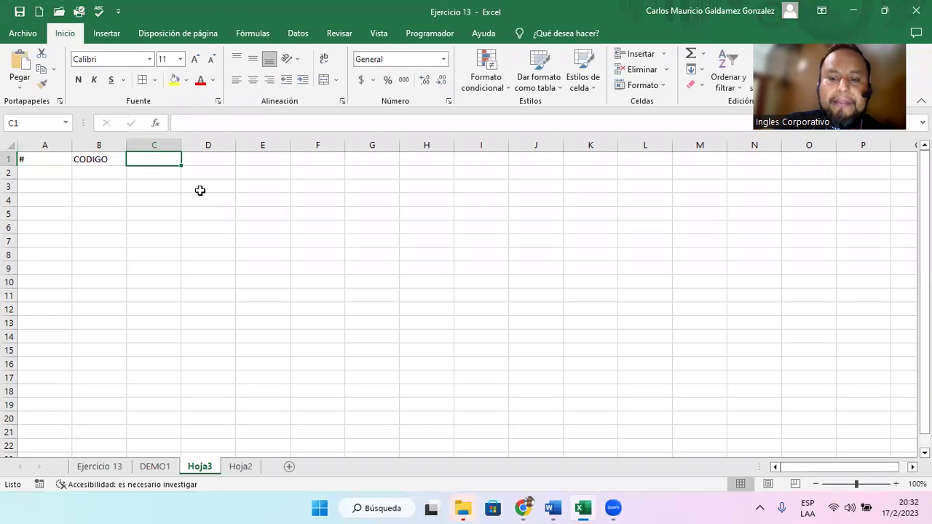
{"action": "key", "text": "Left"}
{"action": "key", "text": "F2"}
{"action": "type", "text": "_EMPLEADO"}
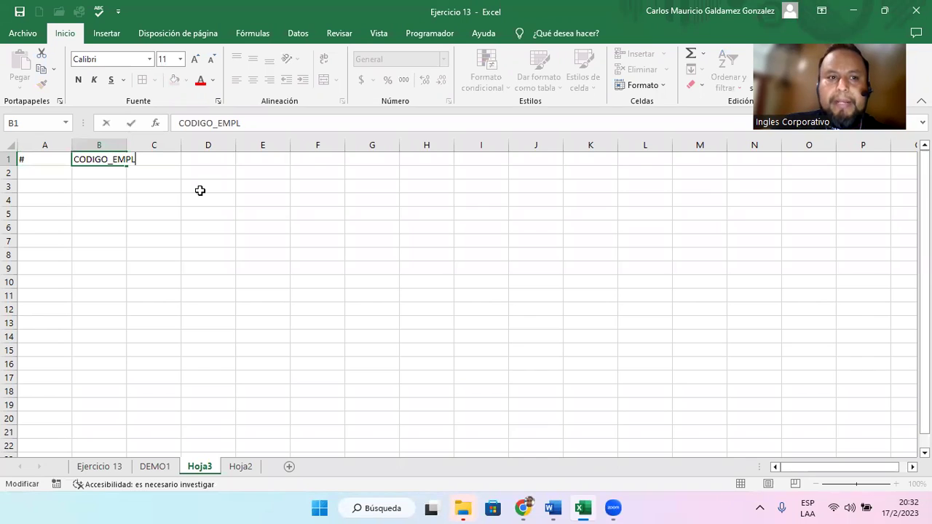
{"action": "key", "text": "Tab"}
Enter the headers NOMBRES, APELLIDOS and ENERO in cells C1 to E1.
{"action": "type", "text": "NOMBRES"}
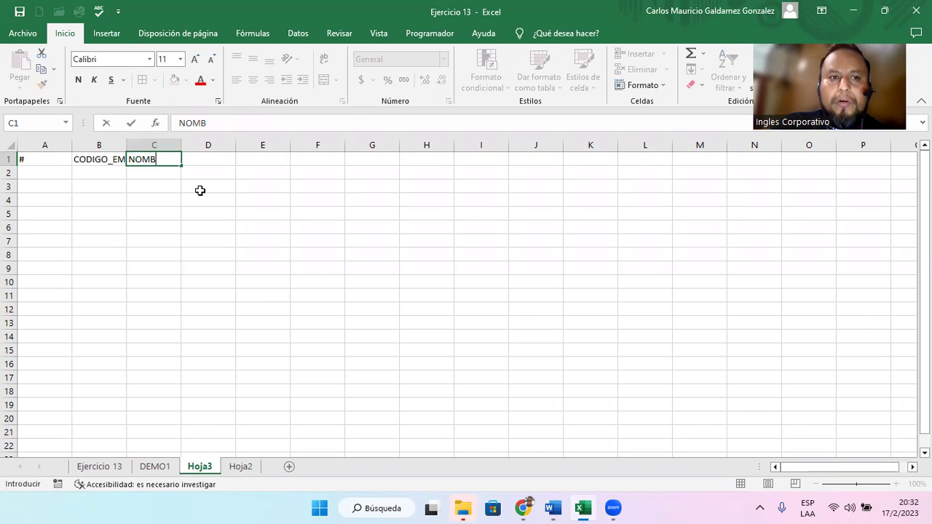
{"action": "key", "text": "Tab"}
{"action": "type", "text": "APELLI"}
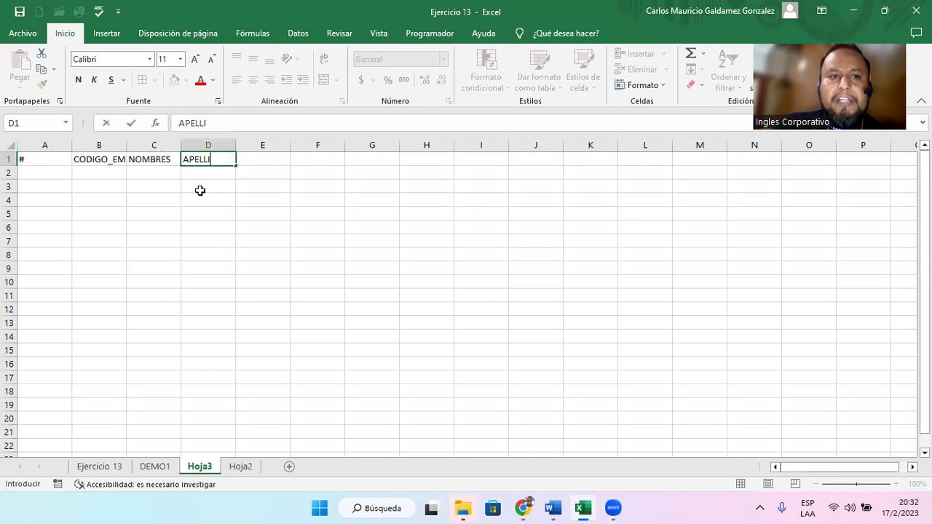
{"action": "type", "text": "DOS"}
{"action": "key", "text": "Tab"}
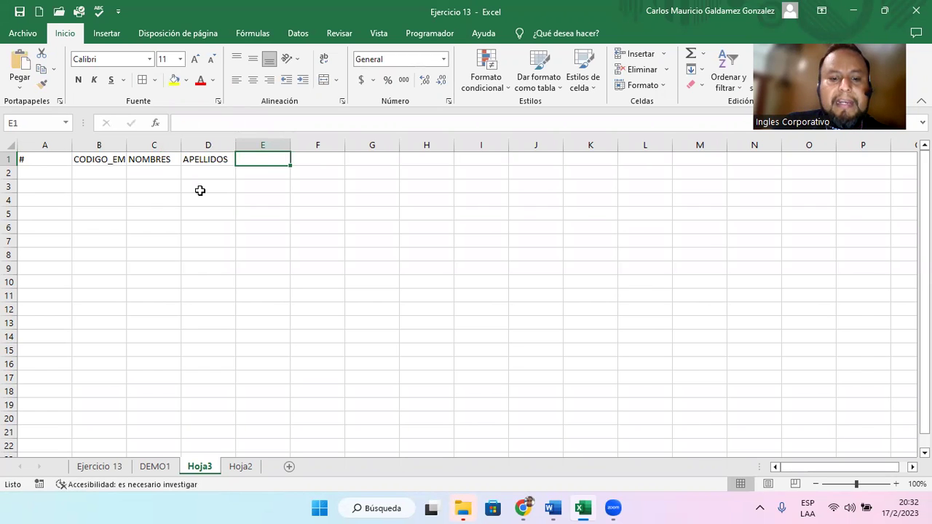
{"action": "type", "text": "ENE"}
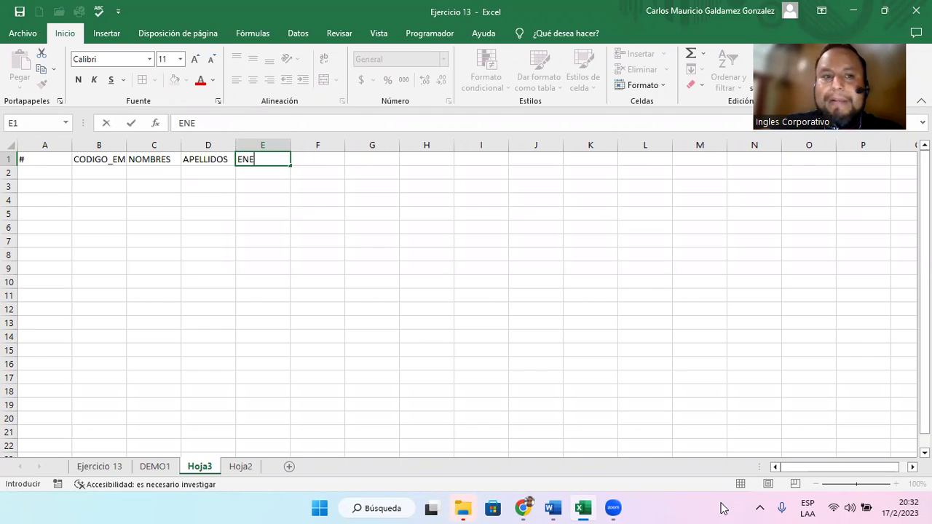
{"action": "type", "text": "RO"}
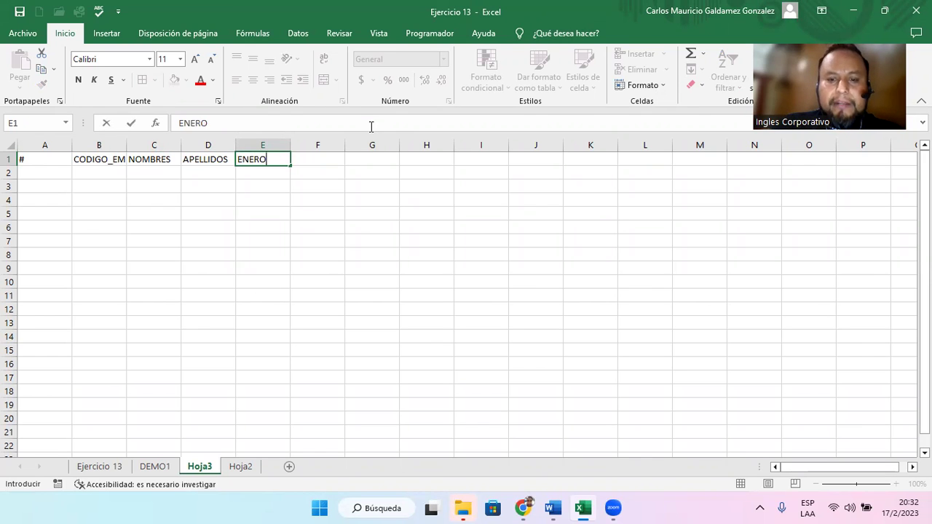
{"action": "key", "text": "Return"}
{"action": "key", "text": "Up"}
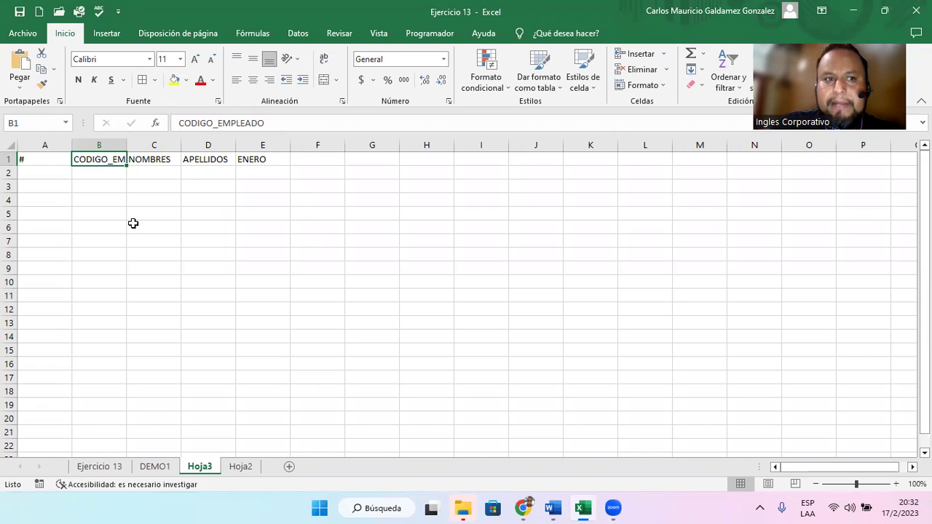
Enter 1 in A2 and autofill column A down to row 160 as a consecutive number series.
{"action": "left_click", "coordinate": [45, 168]}
{"action": "type", "text": "1"}
{"action": "key", "text": "Return"}
{"action": "key", "text": "Up"}
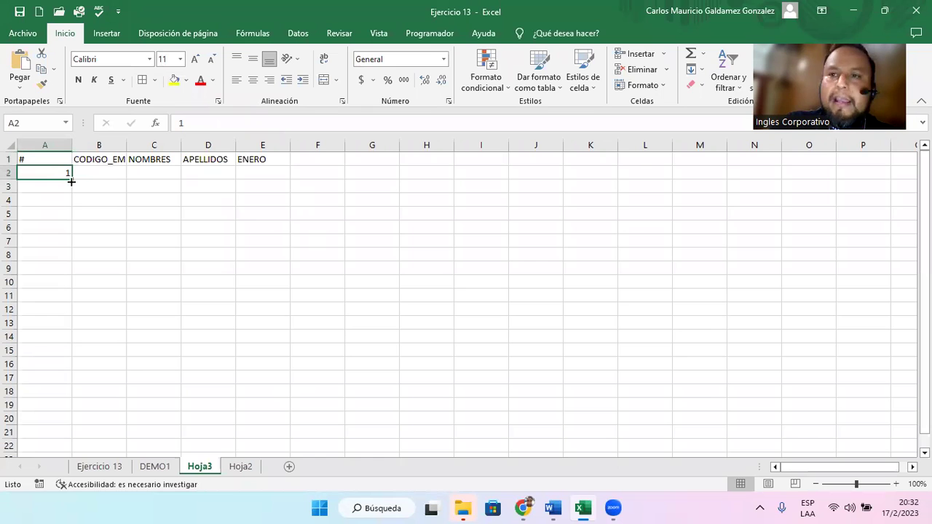
{"action": "mouse_move", "coordinate": [70, 182]}
{"action": "left_mouse_down"}
{"action": "mouse_move", "coordinate": [40, 508]}
{"action": "mouse_move", "coordinate": [32, 340]}
{"action": "mouse_move", "coordinate": [43, 197]}
{"action": "mouse_move", "coordinate": [62, 134]}
{"action": "mouse_move", "coordinate": [56, 182]}
{"action": "left_mouse_up"}
{"action": "left_click", "coordinate": [81, 188]}
{"action": "left_click", "coordinate": [119, 220]}
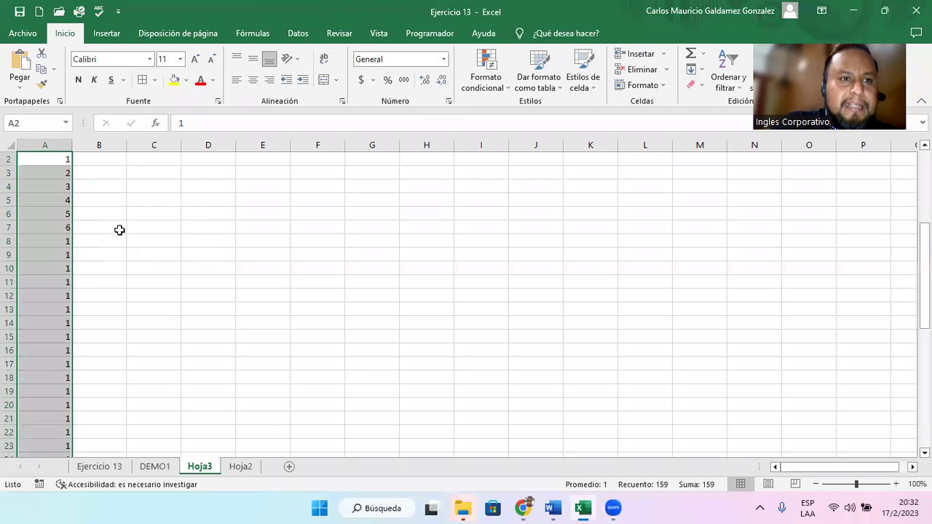
{"action": "scroll", "coordinate": [127, 336], "scroll_direction": "down", "scroll_amount": 2}
{"action": "left_click", "coordinate": [30, 324]}
{"action": "key", "text": "shift+Down"}
{"action": "key", "text": "ctrl+Down"}
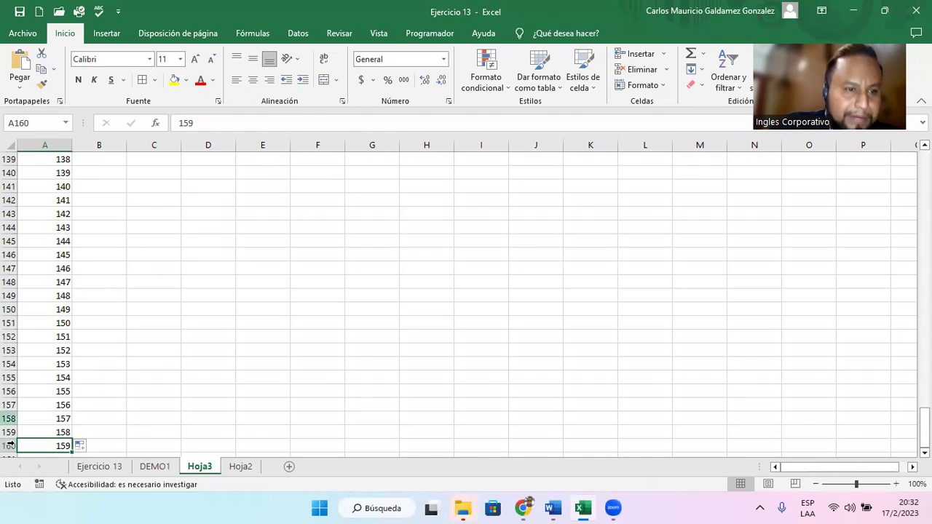
Delete the numbers 151 to 159 in A152:A160 and return to the top of column A.
{"action": "left_click_drag", "start_coordinate": [37, 337], "coordinate": [39, 446]}
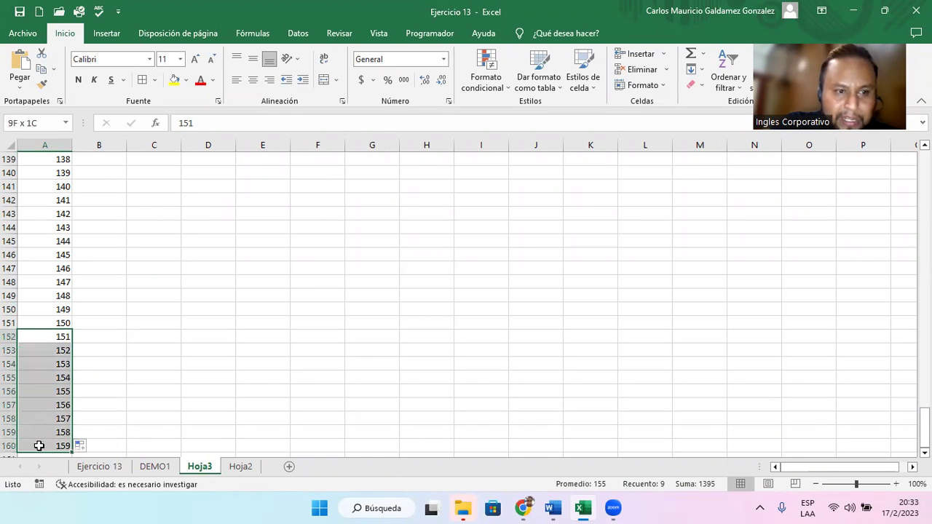
{"action": "key", "text": "Delete"}
{"action": "left_click", "coordinate": [73, 325]}
{"action": "left_click", "coordinate": [53, 326]}
{"action": "key", "text": "ctrl+Up"}
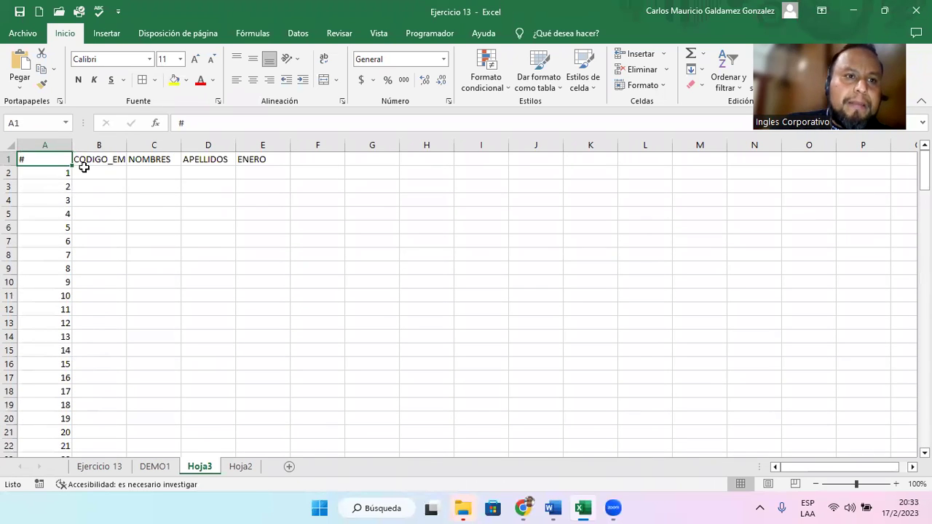
Enter the first employee code, EQ-01-1000, in B2 in capital letters.
{"action": "left_click", "coordinate": [85, 171]}
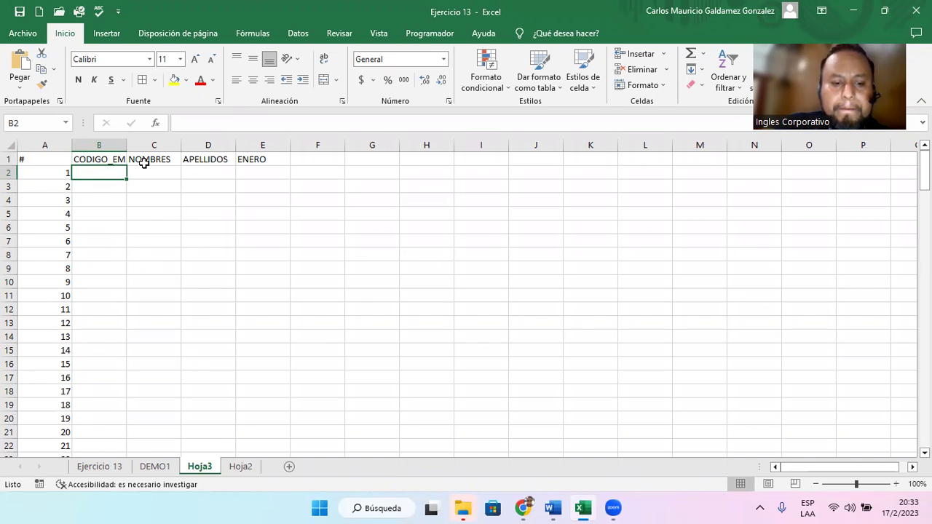
{"action": "type", "text": "eq-01"}
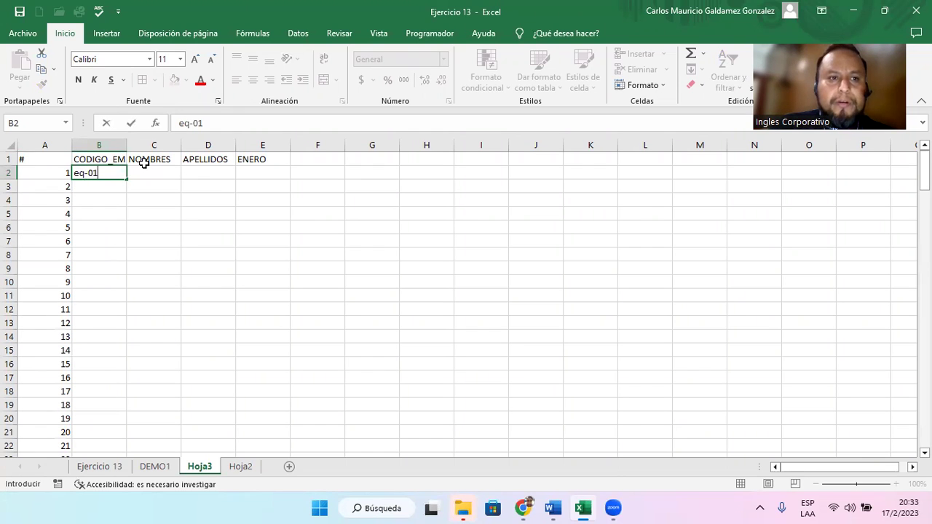
{"action": "key", "text": "ctrl+Return"}
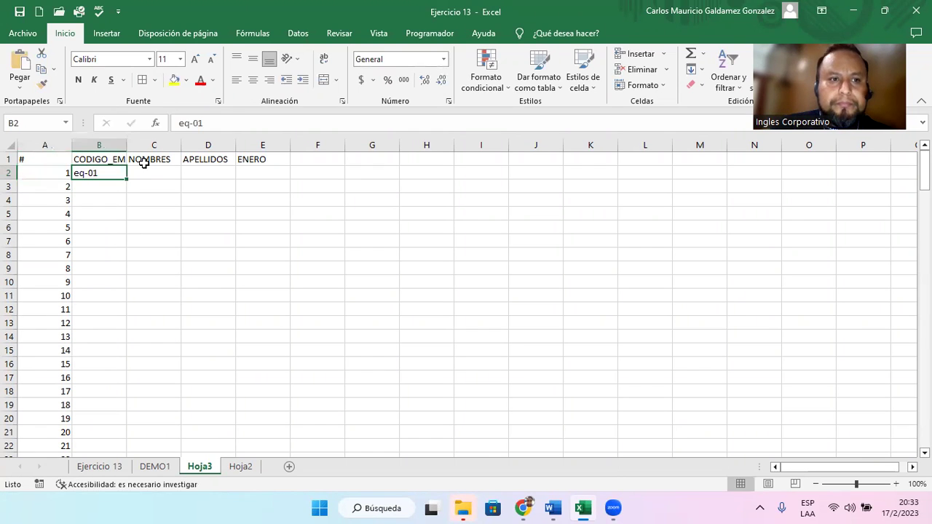
{"action": "key", "text": "F2"}
{"action": "key", "text": "Home"}
{"action": "key", "text": "Delete"}
{"action": "key", "text": "Delete"}
{"action": "type", "text": "eq"}
{"action": "key", "text": "BackSpace"}
{"action": "key", "text": "BackSpace"}
{"action": "type", "text": "EQ-01-10"}
{"action": "key", "text": "Return"}
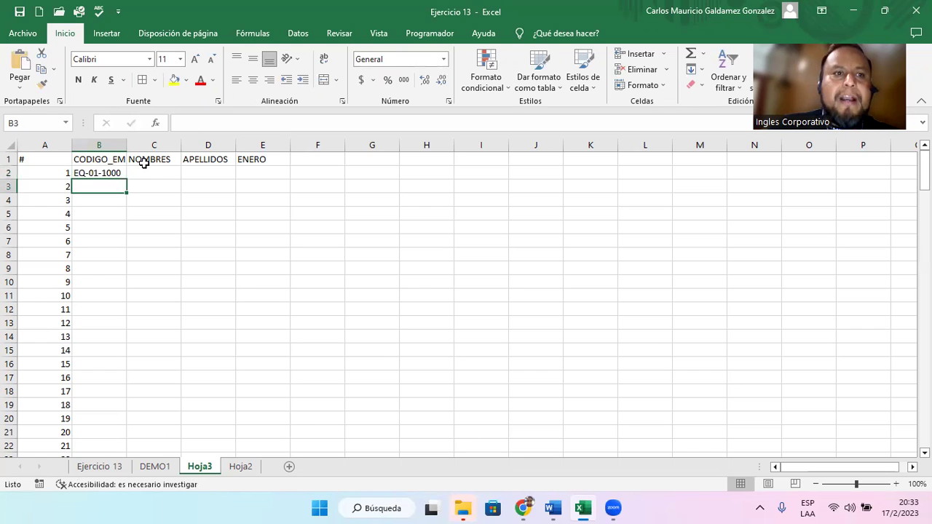
Autofill the EQ-01-1000 code series down column B to row 151 and fit columns A and B to their contents.
{"action": "left_click", "coordinate": [100, 173]}
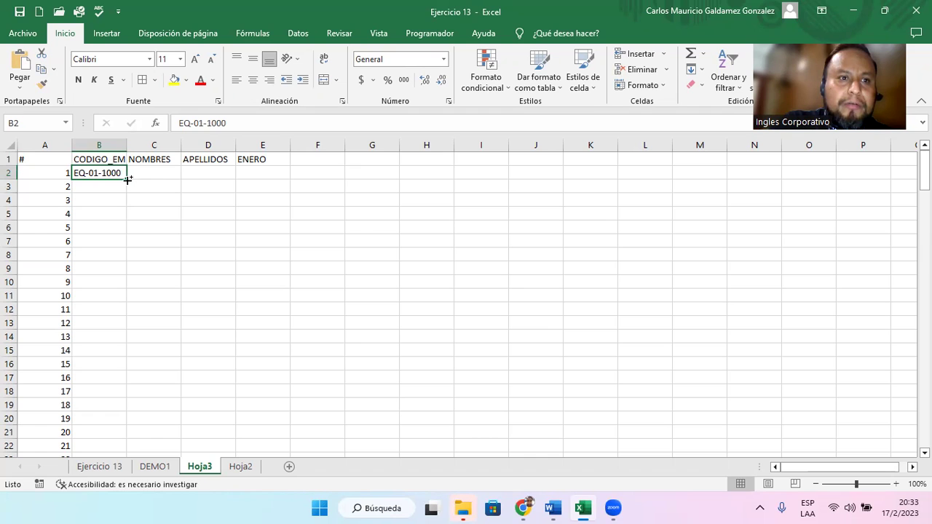
{"action": "double_click", "coordinate": [127, 180]}
{"action": "left_click", "coordinate": [95, 337]}
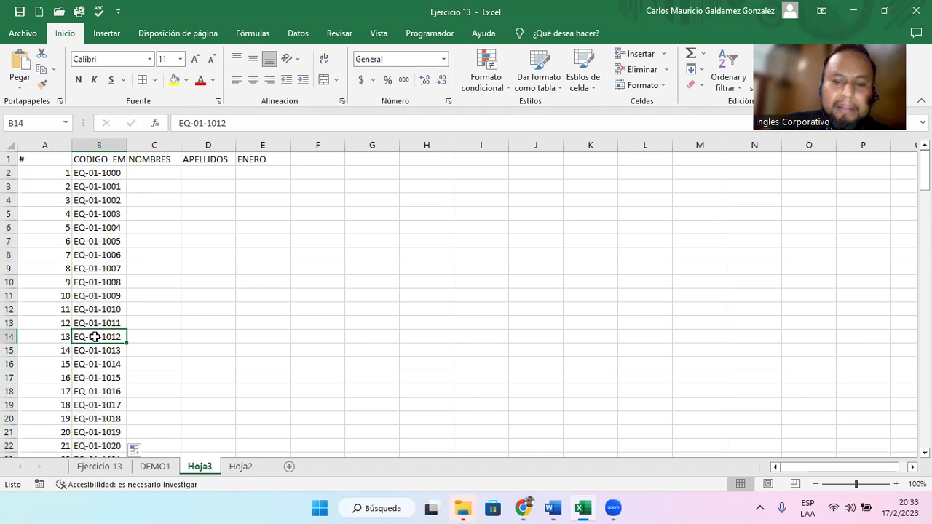
{"action": "key", "text": "ctrl+Down"}
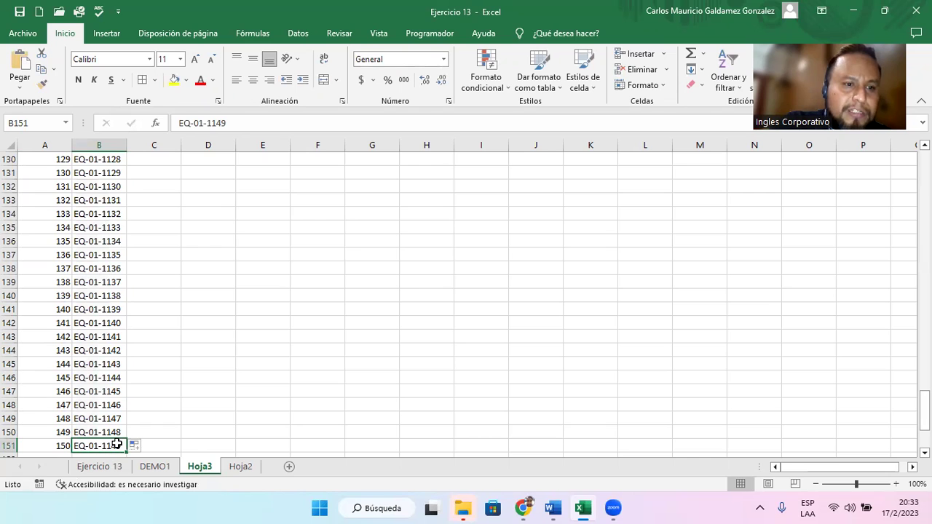
{"action": "key", "text": "ctrl+Up"}
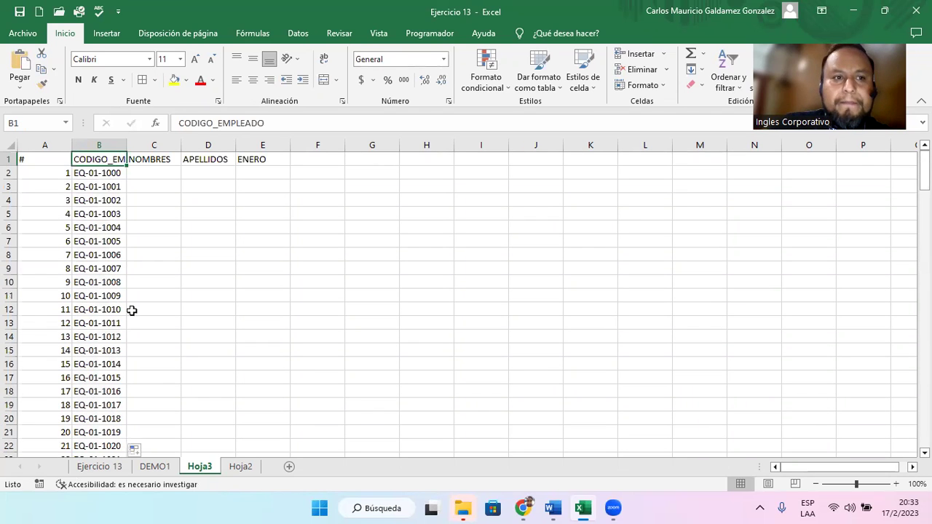
{"action": "double_click", "coordinate": [126, 145]}
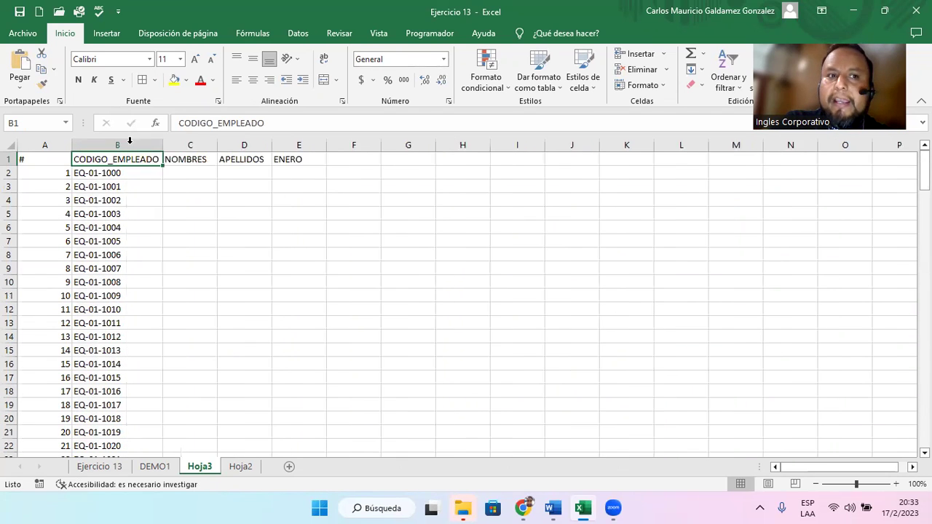
{"action": "double_click", "coordinate": [72, 145]}
Enter the first employee's given names in C2 and surnames in D2.
{"action": "left_click", "coordinate": [146, 172]}
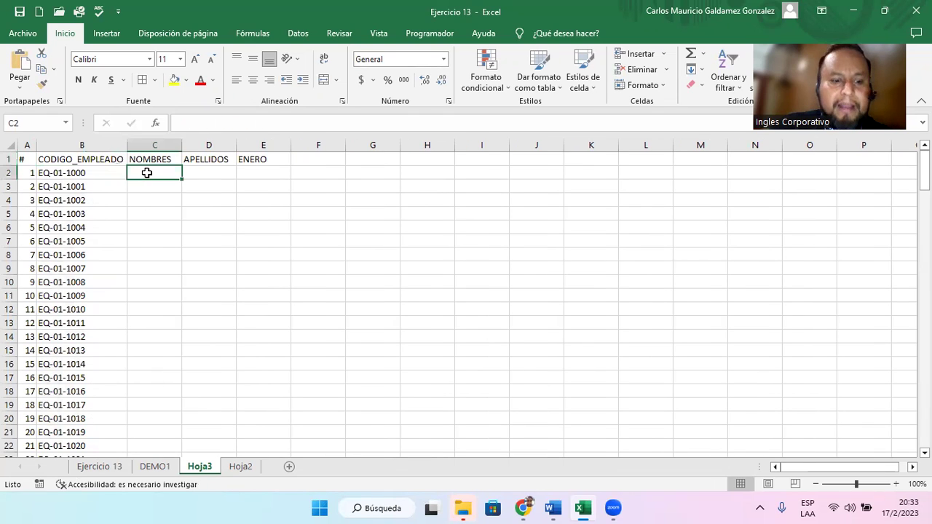
{"action": "key", "text": "Up"}
{"action": "key", "text": "Down"}
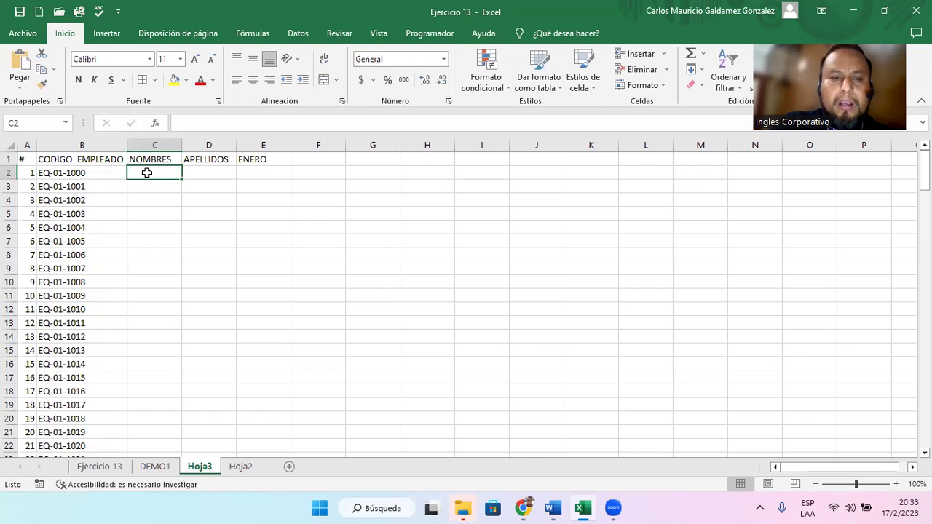
{"action": "type", "text": "N"}
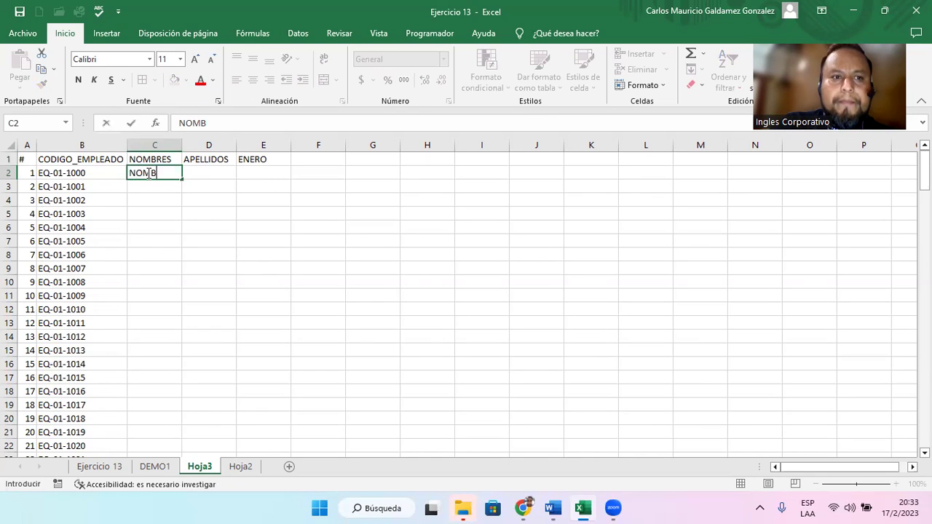
{"action": "type", "text": "OMB"}
{"action": "key", "text": "BackSpace"}
{"action": "key", "text": "BackSpace"}
{"action": "key", "text": "BackSpace"}
{"action": "key", "text": "BackSpace"}
{"action": "type", "text": "JUAN CARLOS"}
{"action": "key", "text": "Tab"}
{"action": "type", "text": "LOPEZ CR"}
{"action": "left_click", "coordinate": [149, 173]}
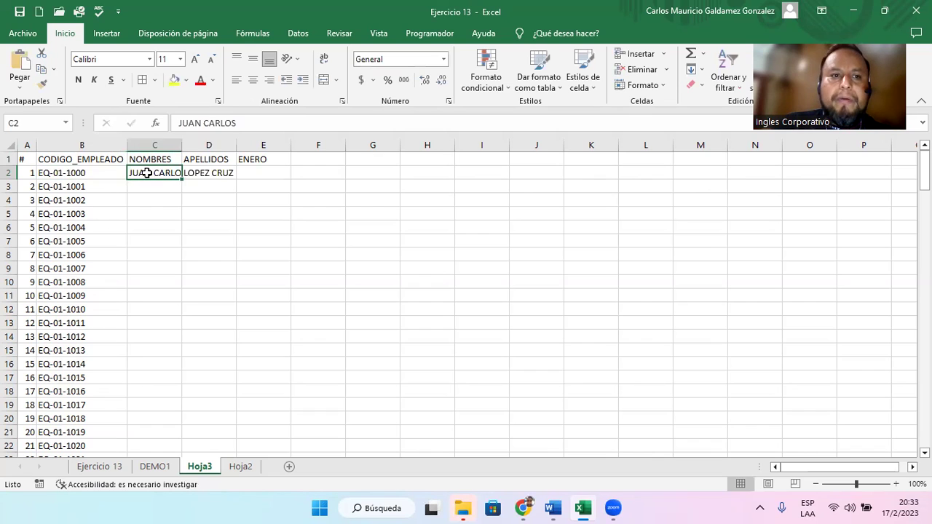
Autofill the name and surname in C2:D2 down all numbered rows and fit columns C and D to their contents.
{"action": "left_click_drag", "start_coordinate": [153, 172], "coordinate": [208, 172]}
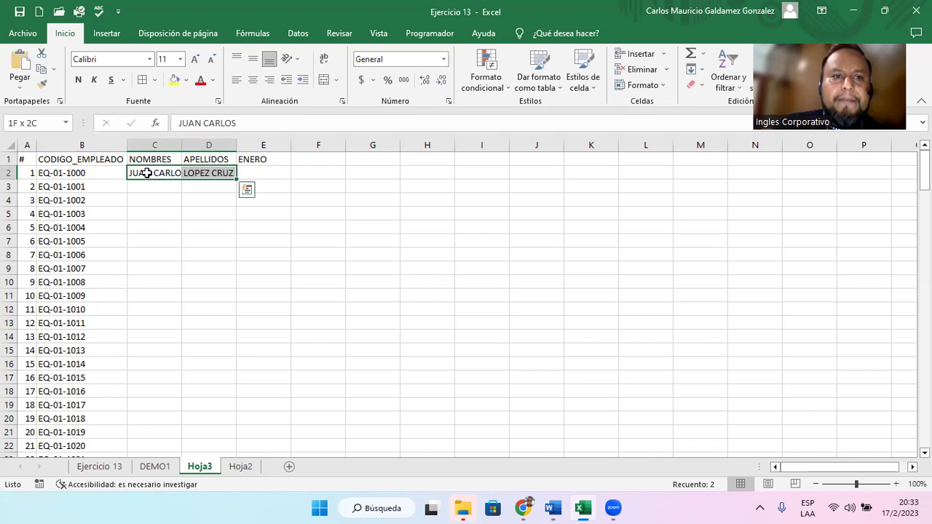
{"action": "double_click", "coordinate": [236, 179]}
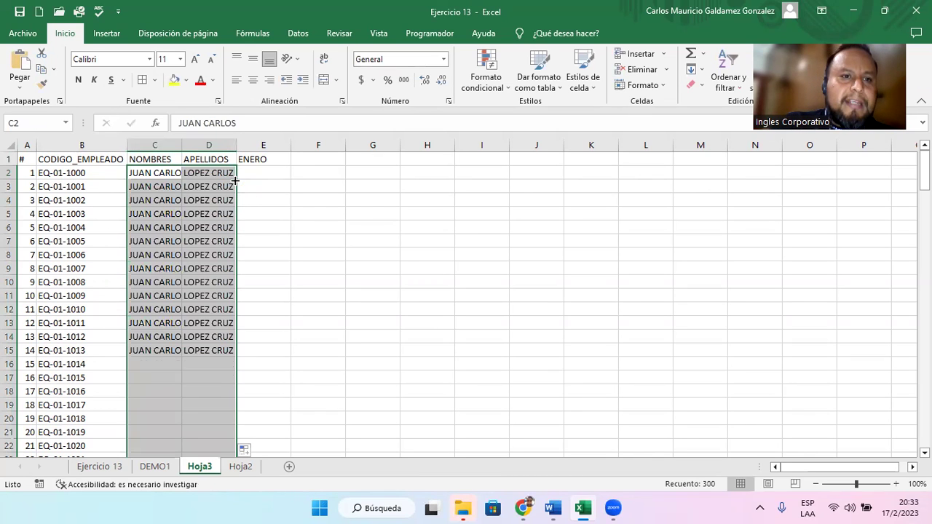
{"action": "double_click", "coordinate": [177, 150]}
{"action": "double_click", "coordinate": [244, 150]}
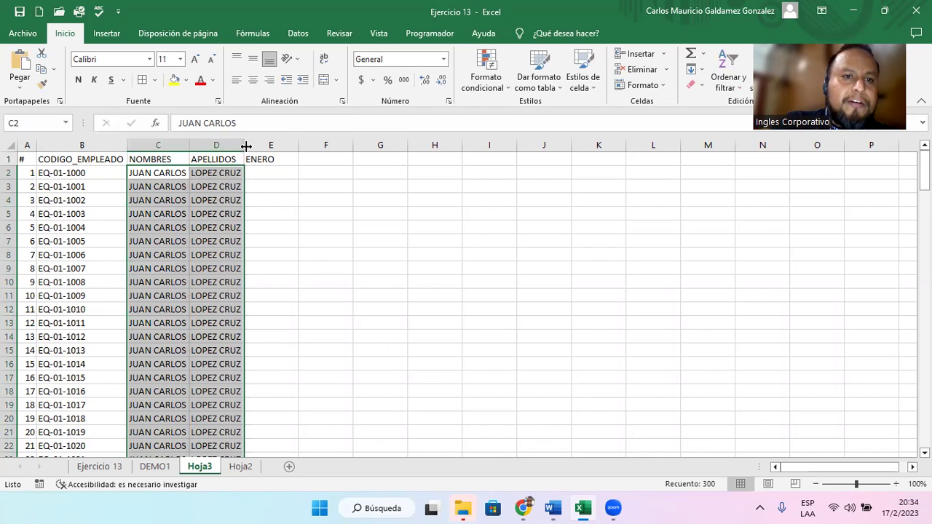
{"action": "left_click", "coordinate": [148, 211]}
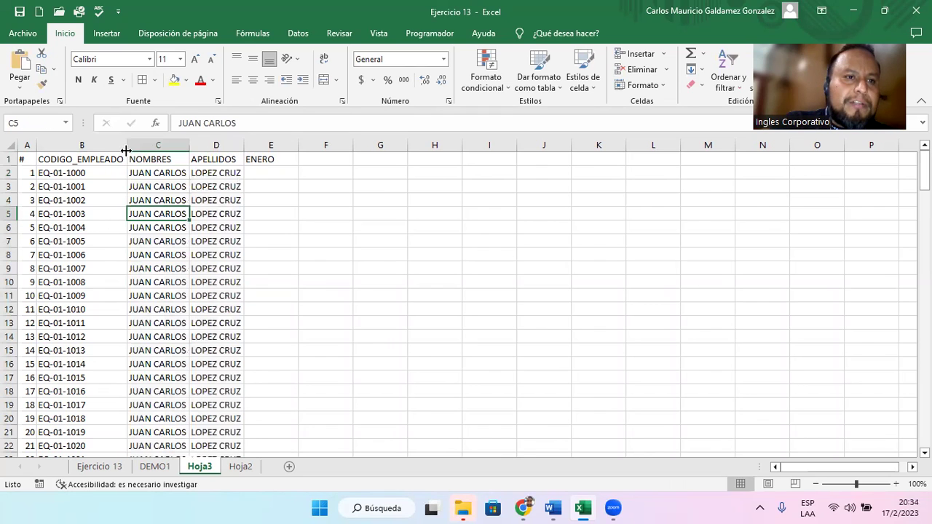
Autofill the month headers in row 1 from ENERO in E1 through DICIEMBRE in P1.
{"action": "left_click", "coordinate": [276, 159]}
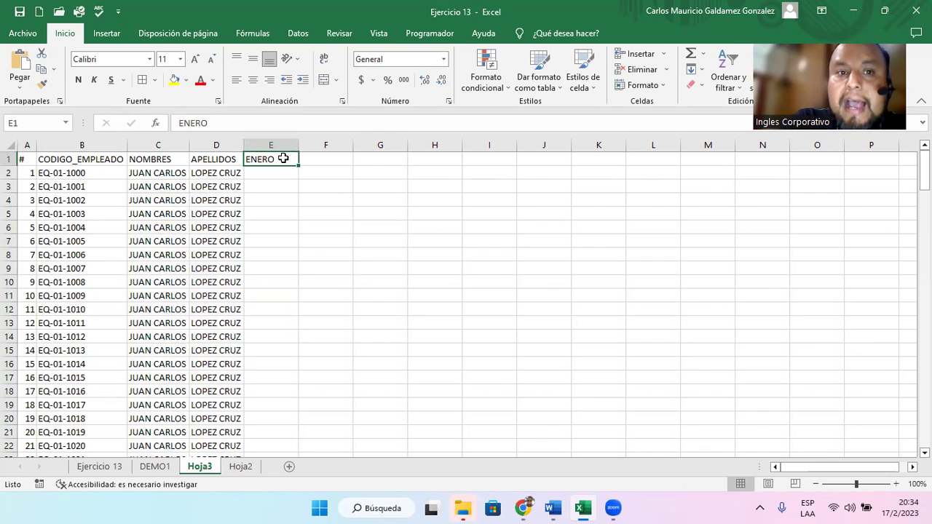
{"action": "left_click_drag", "start_coordinate": [298, 165], "coordinate": [884, 162]}
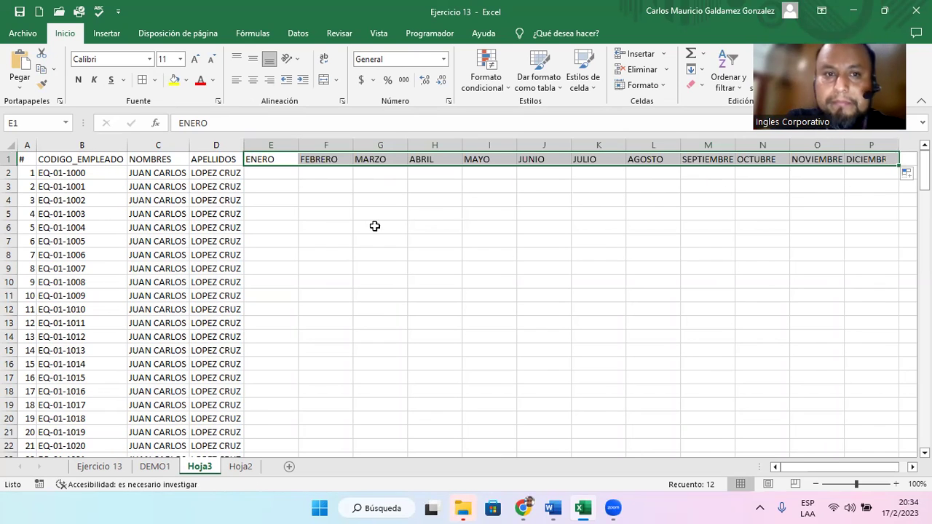
Enter the formula =ALEATORIO.ENTRE(1000;2500) in E2 as the first employee's ENERO value.
{"action": "left_click", "coordinate": [280, 174]}
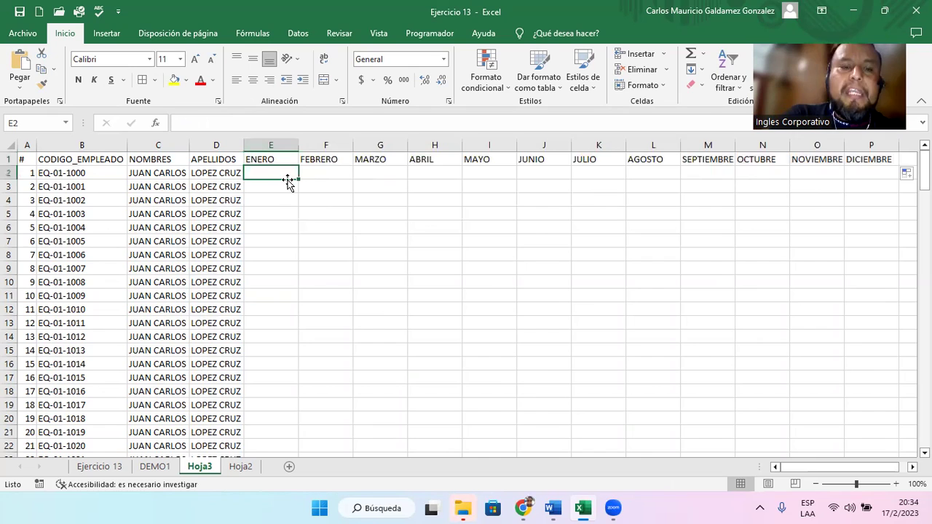
{"action": "type", "text": "="}
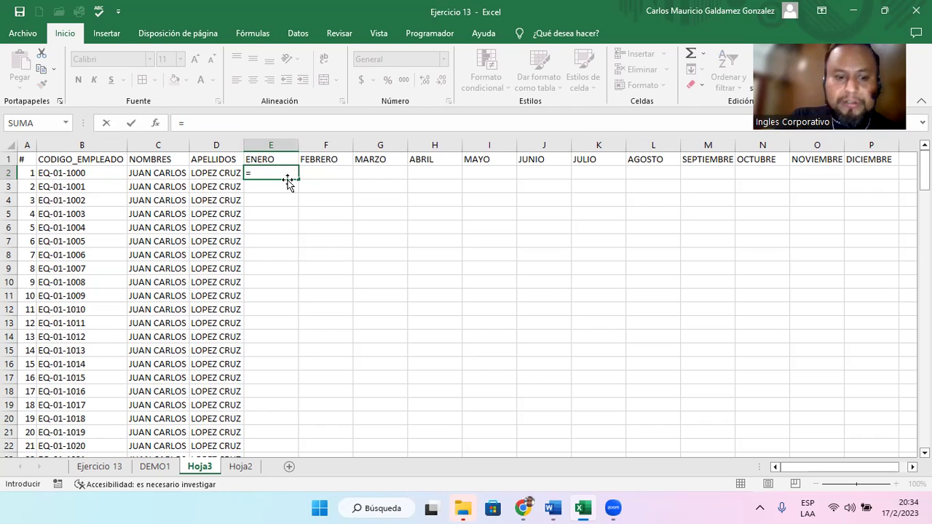
{"action": "type", "text": "ALE"}
{"action": "key", "text": "Down"}
{"action": "key", "text": "Tab"}
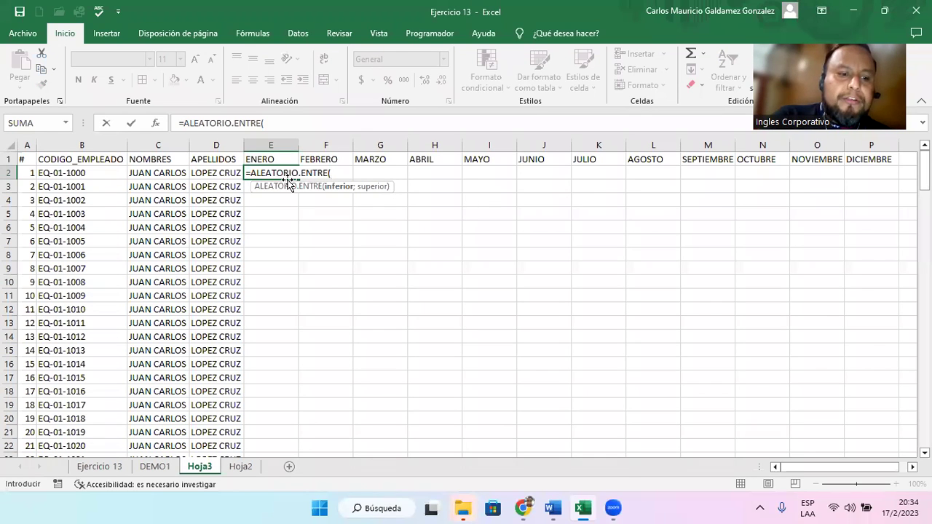
{"action": "type", "text": "100"}
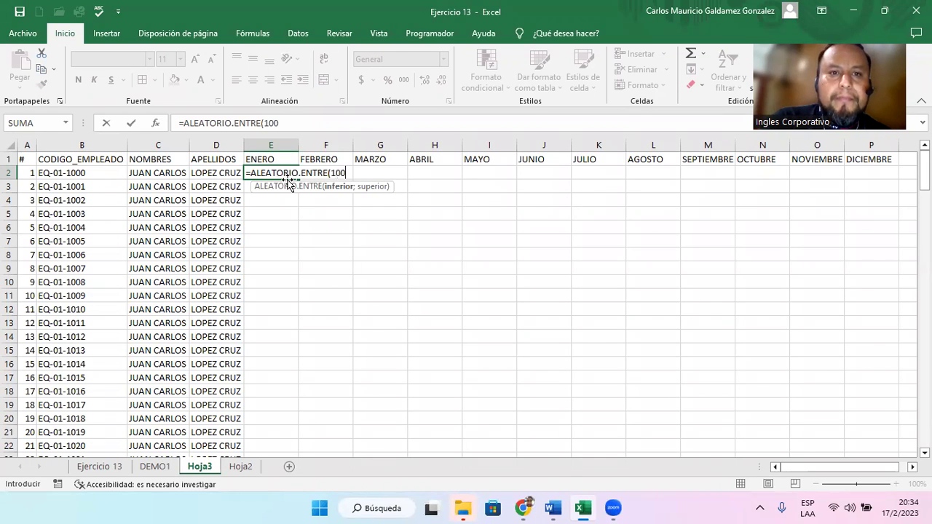
{"action": "type", "text": "0,"}
{"action": "key", "text": "BackSpace"}
{"action": "type", "text": ";"}
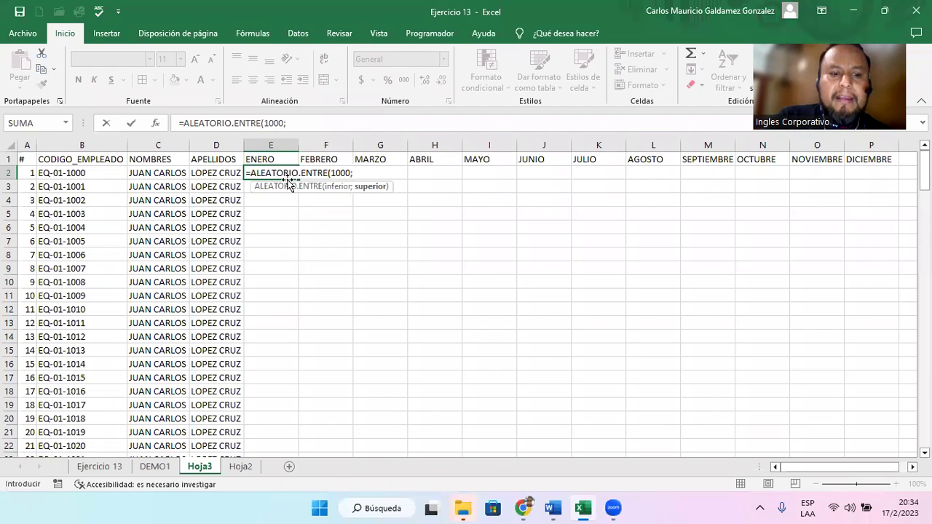
{"action": "type", "text": "2500"}
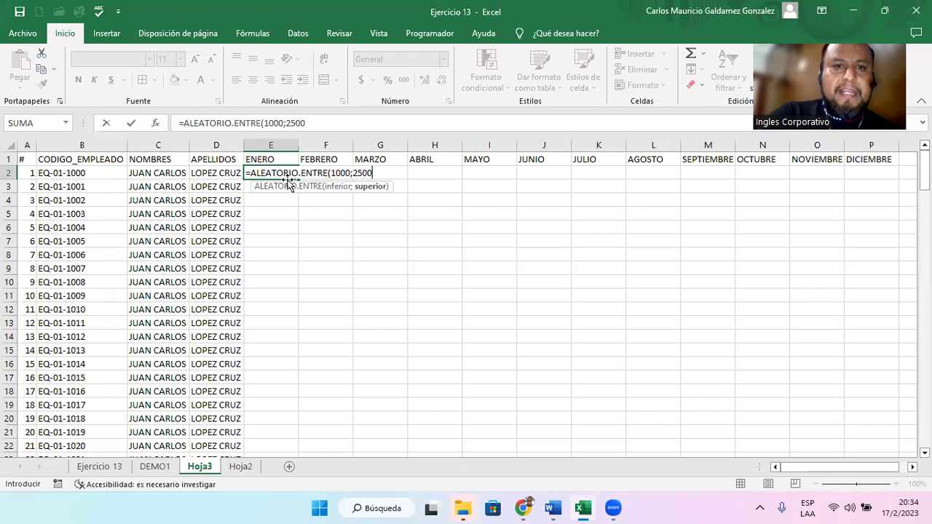
{"action": "type", "text": ")"}
{"action": "key", "text": "Return"}
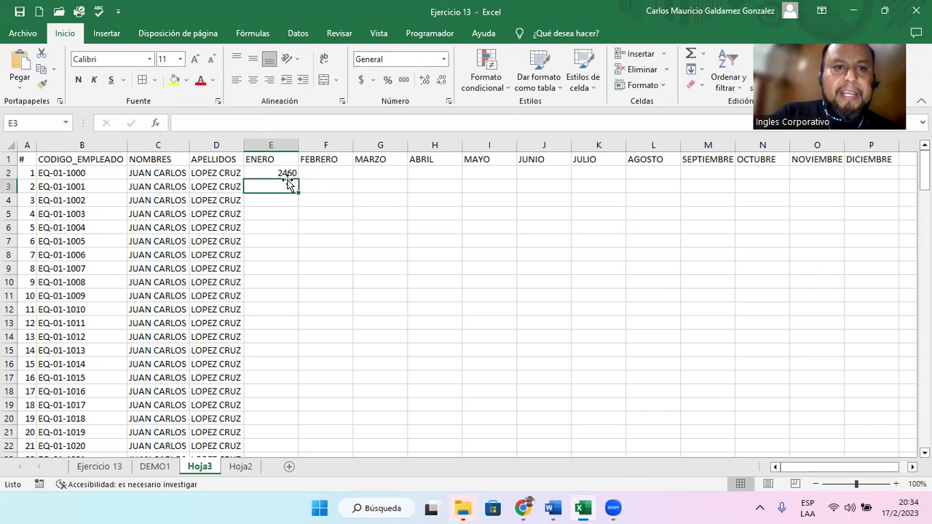
Format E2 as Contabilidad and autofill its formula down the ENERO column for all employee rows.
{"action": "left_click", "coordinate": [287, 176]}
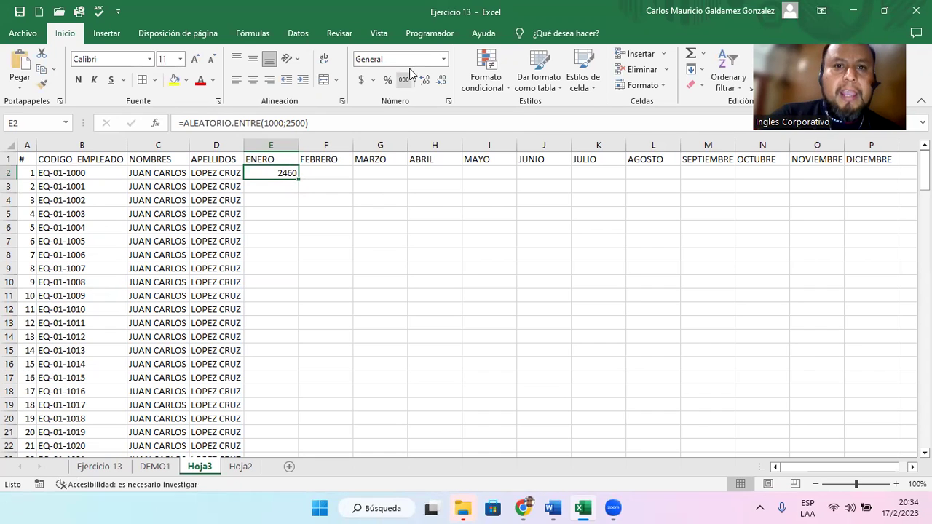
{"action": "left_click", "coordinate": [442, 65]}
{"action": "left_click", "coordinate": [401, 180]}
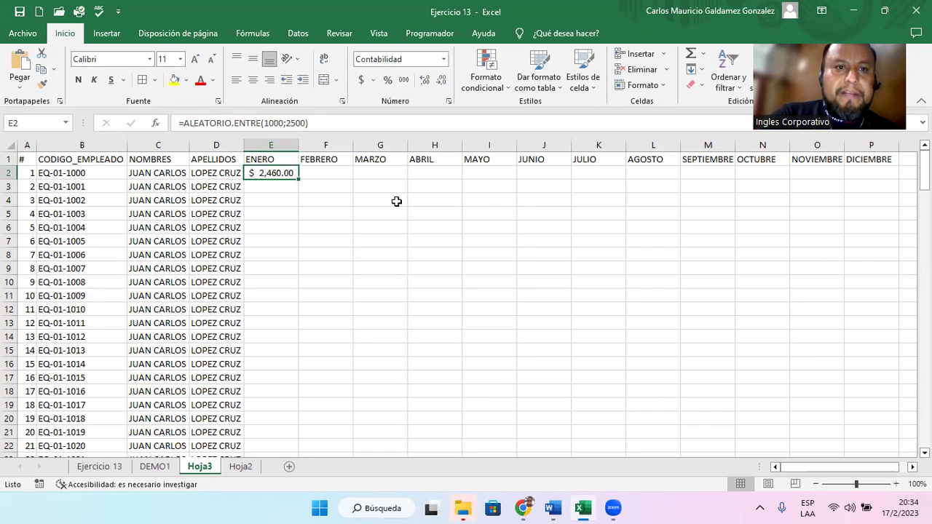
{"action": "left_click_drag", "start_coordinate": [300, 180], "coordinate": [301, 179]}
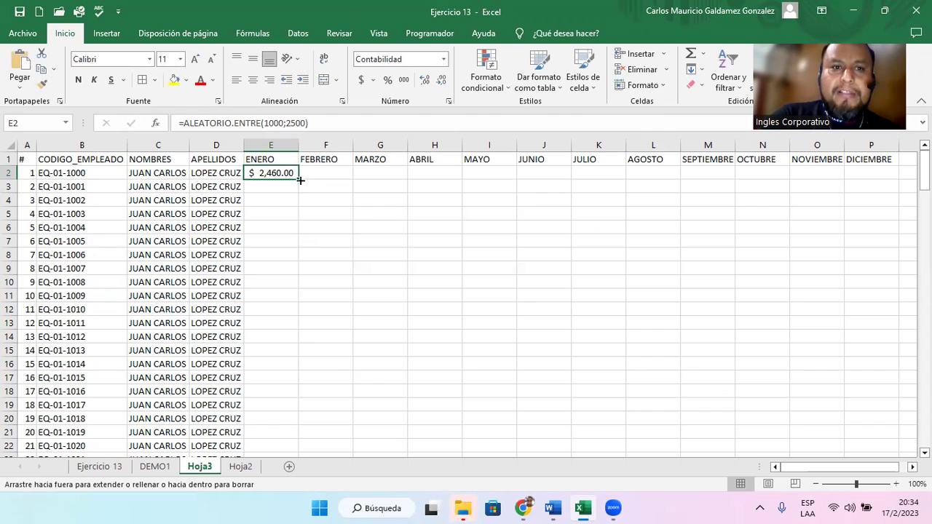
{"action": "double_click", "coordinate": [300, 179]}
{"action": "left_click", "coordinate": [273, 299]}
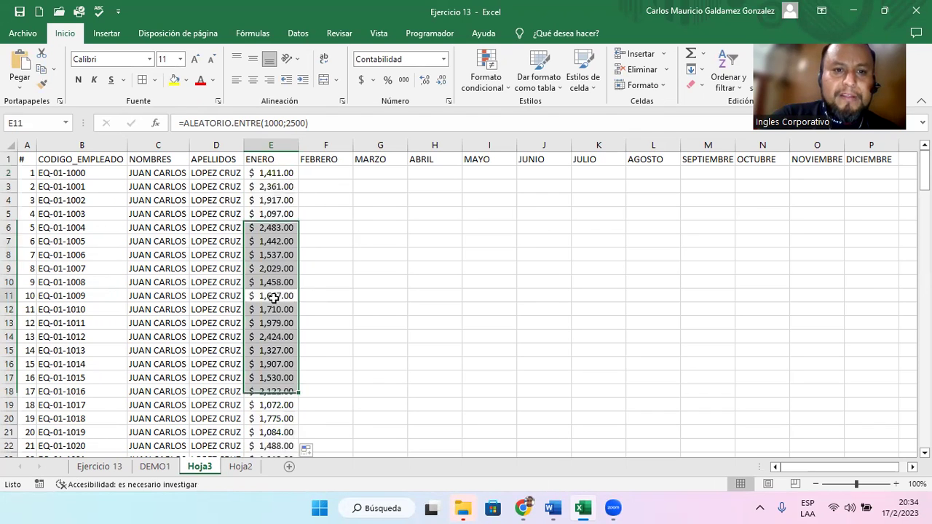
{"action": "key", "text": "ctrl+Down"}
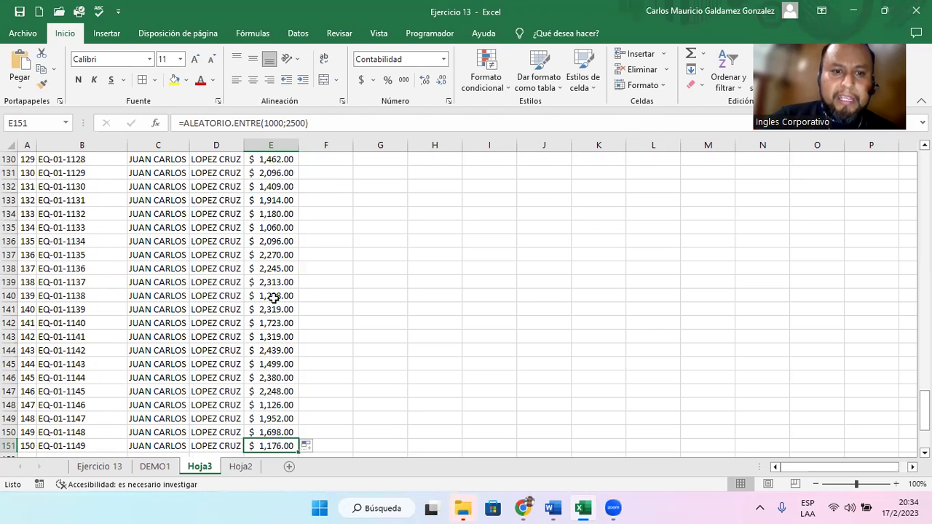
{"action": "left_click_drag", "start_coordinate": [300, 453], "coordinate": [623, 446]}
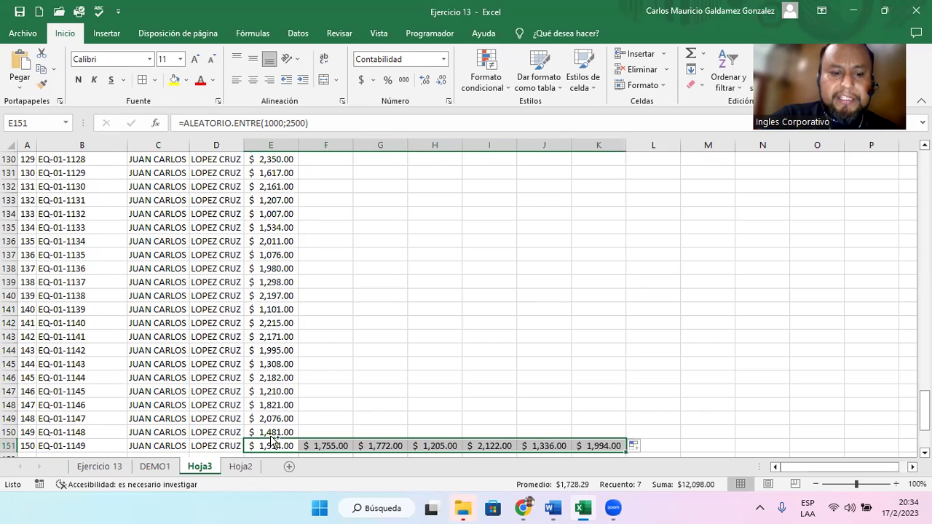
{"action": "key", "text": "ctrl+z"}
Fill the ENERO formulas in E2:E151 across all the month columns through DICIEMBRE in column P.
{"action": "key", "text": "ctrl+Up"}
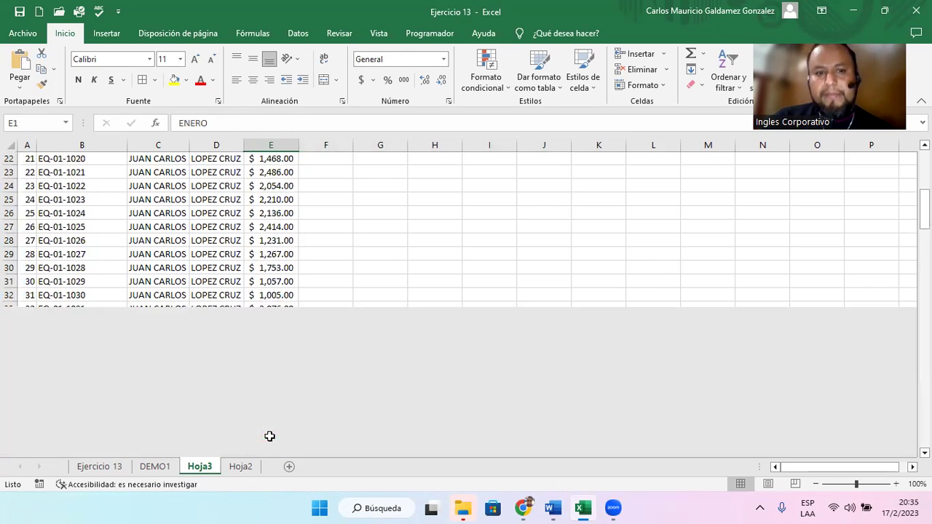
{"action": "key", "text": "Down"}
{"action": "key", "text": "ctrl+shift+Down"}
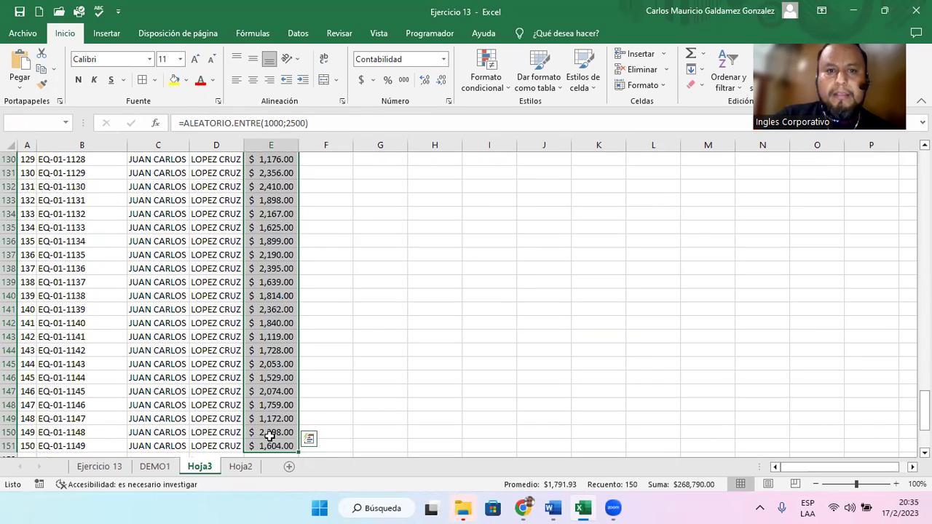
{"action": "left_click_drag", "start_coordinate": [298, 453], "coordinate": [897, 431]}
Set the width of the month columns E through P to 9.86.
{"action": "scroll", "coordinate": [841, 400], "scroll_direction": "up", "scroll_amount": 5}
{"action": "scroll", "coordinate": [842, 399], "scroll_direction": "up", "scroll_amount": 20}
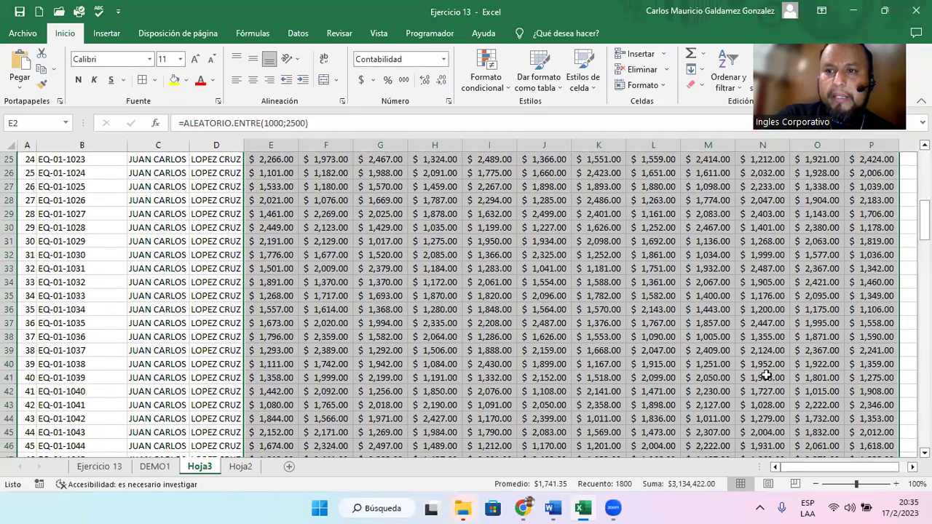
{"action": "scroll", "coordinate": [766, 375], "scroll_direction": "up", "scroll_amount": 8}
{"action": "left_click_drag", "start_coordinate": [300, 150], "coordinate": [854, 149]}
{"action": "right_click", "coordinate": [852, 151]}
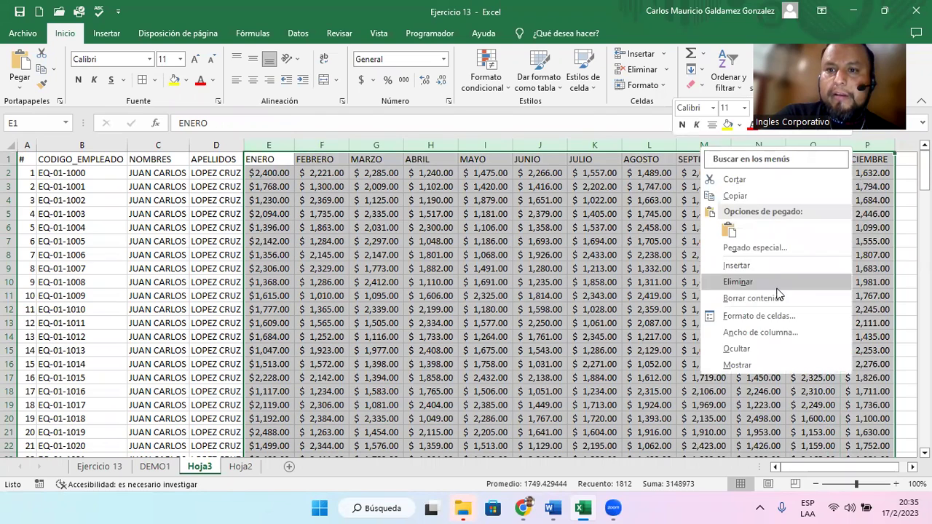
{"action": "left_click", "coordinate": [780, 333]}
{"action": "type", "text": "9."}
{"action": "type", "text": "14"}
{"action": "key", "text": "Return"}
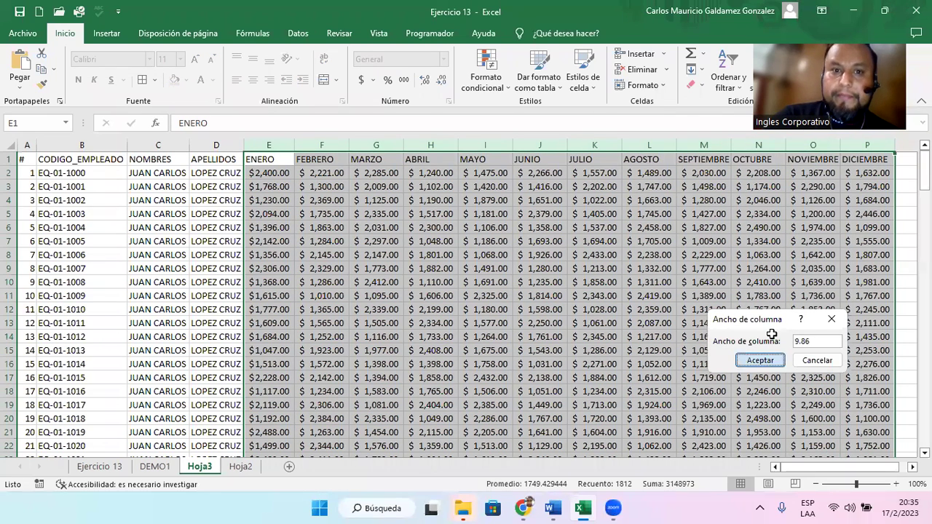
Add the header VENTAS TOTAL in Q1.
{"action": "left_click", "coordinate": [869, 160]}
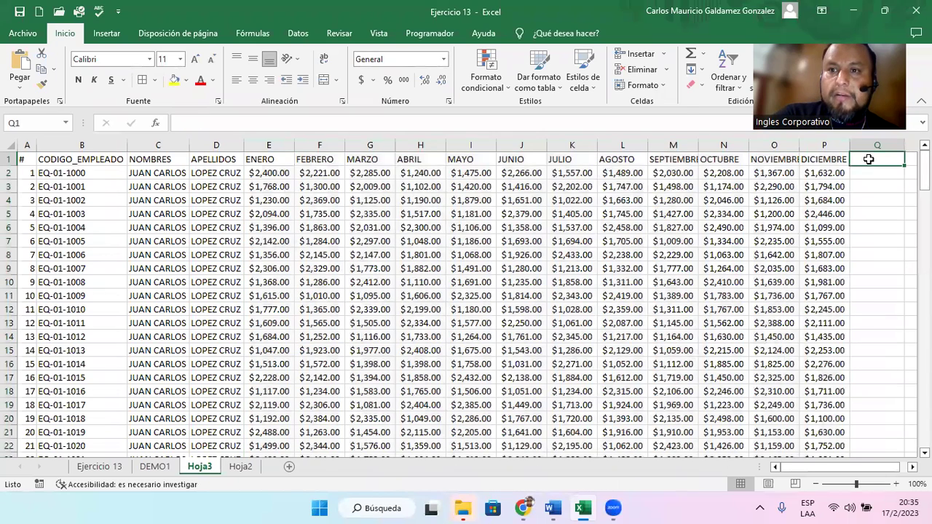
{"action": "type", "text": "V"}
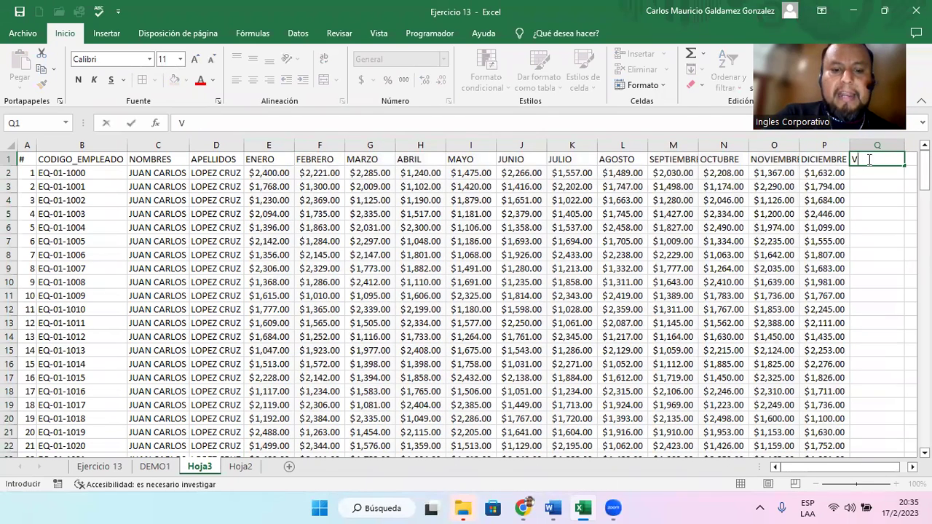
{"action": "type", "text": "ENTAS TOTAL"}
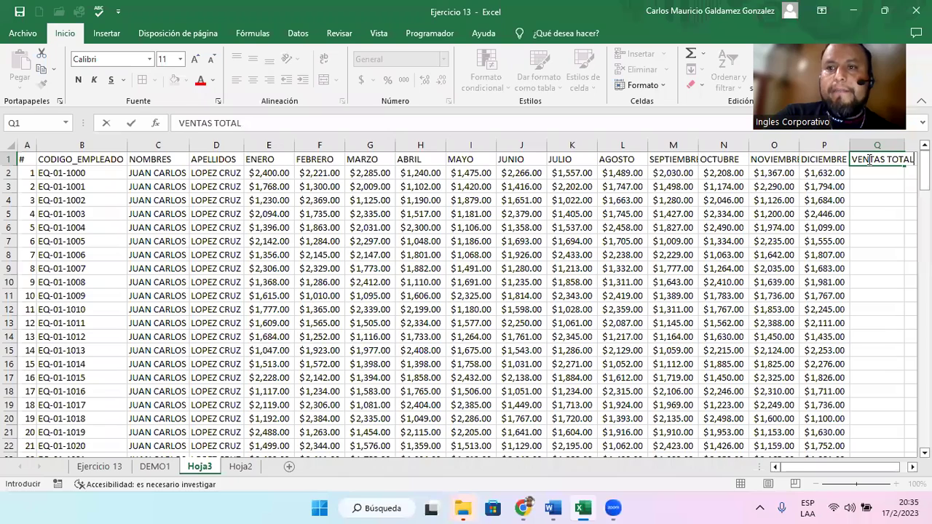
{"action": "key", "text": "Return"}
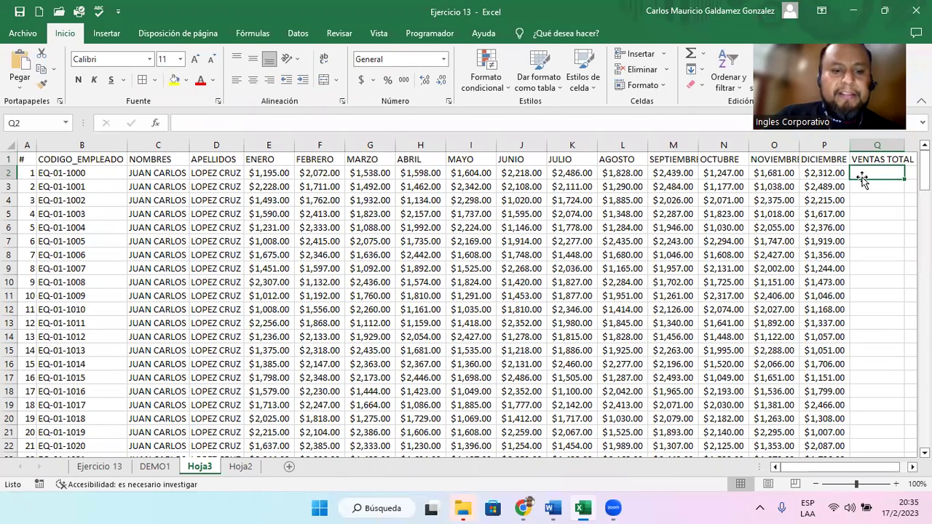
Enter the formula =SUMA(E2:P2) in Q2 to total the first employee's monthly sales.
{"action": "type", "text": "=)="}
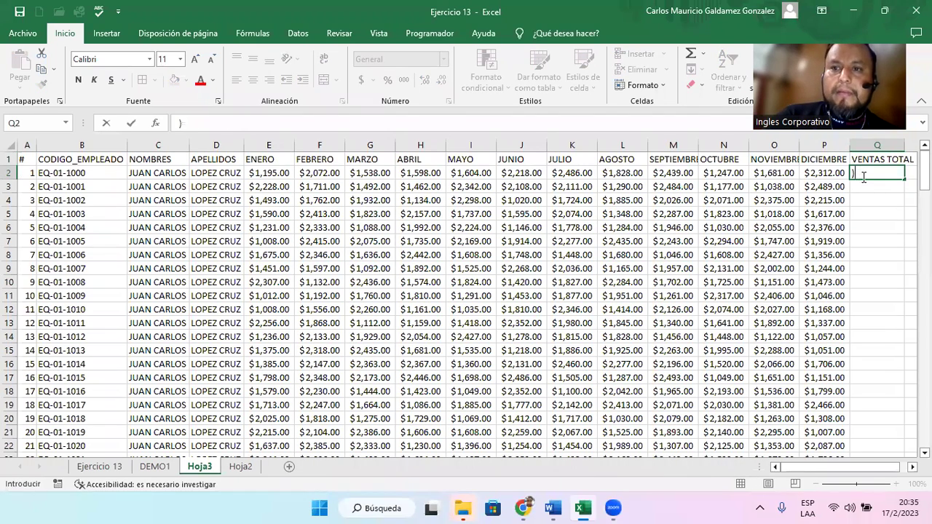
{"action": "key", "text": "BackSpace"}
{"action": "type", "text": "=SUMA("}
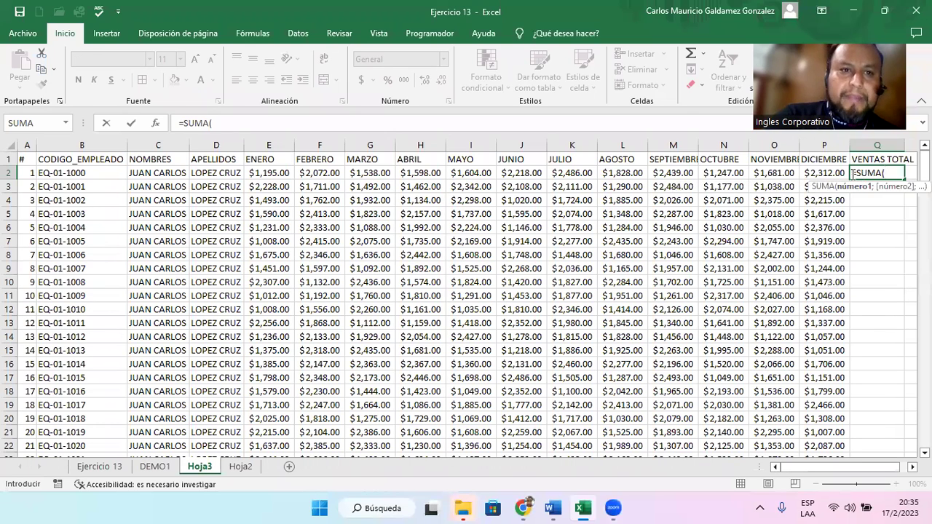
{"action": "left_click_drag", "start_coordinate": [273, 173], "coordinate": [805, 171]}
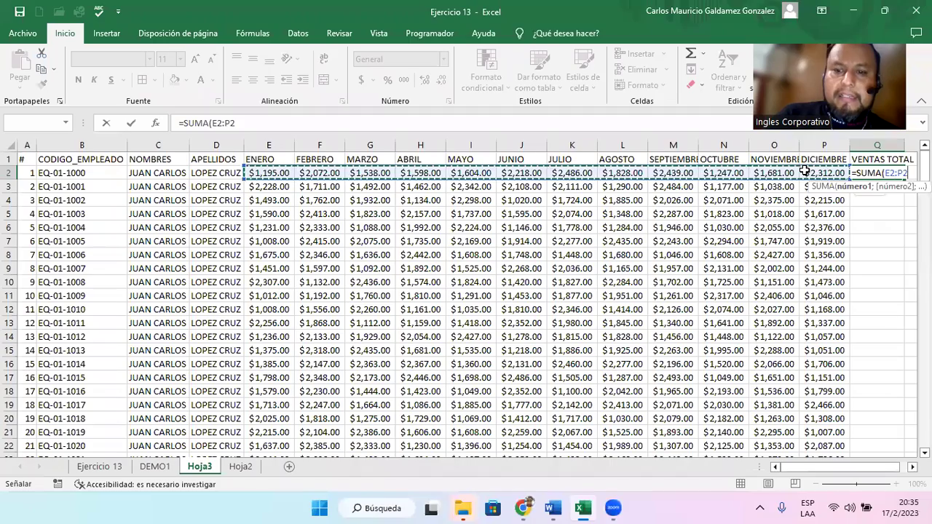
{"action": "type", "text": ")"}
{"action": "key", "text": "Return"}
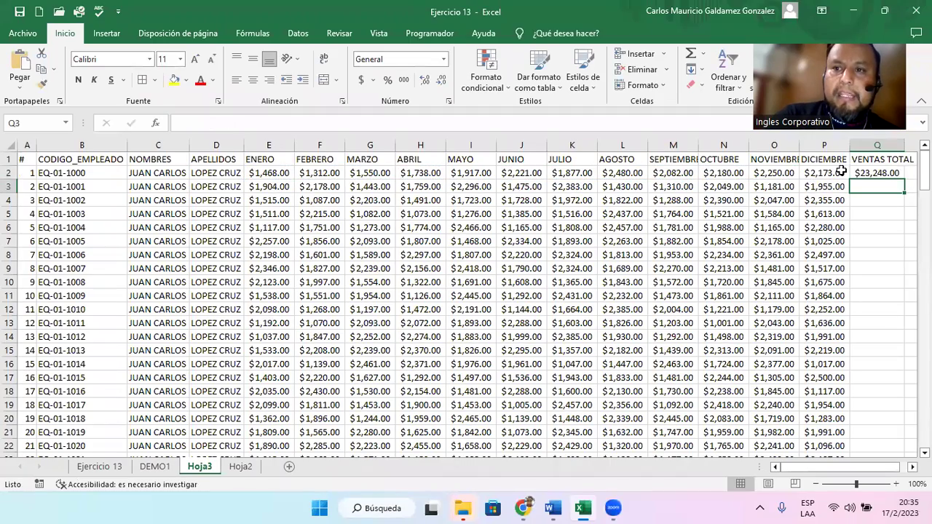
Autofill the Q2 total formula down the VENTAS TOTAL column and check it along all employee rows.
{"action": "left_click", "coordinate": [873, 173]}
{"action": "double_click", "coordinate": [904, 179]}
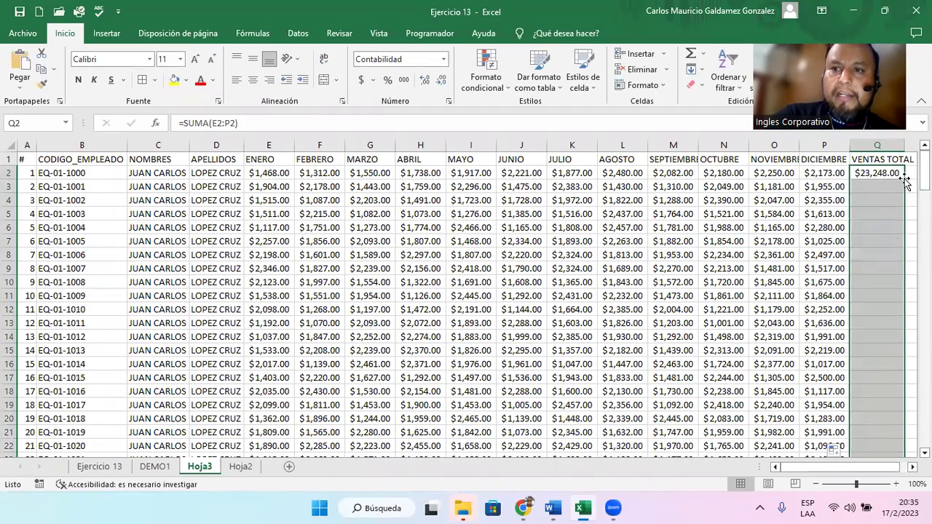
{"action": "scroll", "coordinate": [848, 320], "scroll_direction": "down", "scroll_amount": 12}
{"action": "scroll", "coordinate": [848, 320], "scroll_direction": "down", "scroll_amount": 20}
{"action": "scroll", "coordinate": [631, 329], "scroll_direction": "up", "scroll_amount": 20}
{"action": "scroll", "coordinate": [553, 305], "scroll_direction": "up", "scroll_amount": 20}
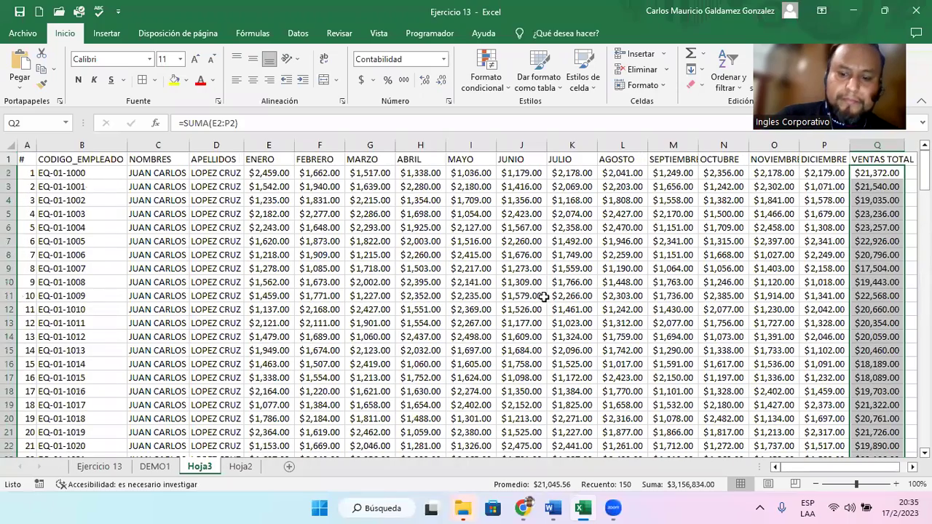
Convert the whole data range starting at A1 into a table with headers.
{"action": "key", "text": "ctrl+Page_Up"}
{"action": "key", "text": "ctrl+Page_Down"}
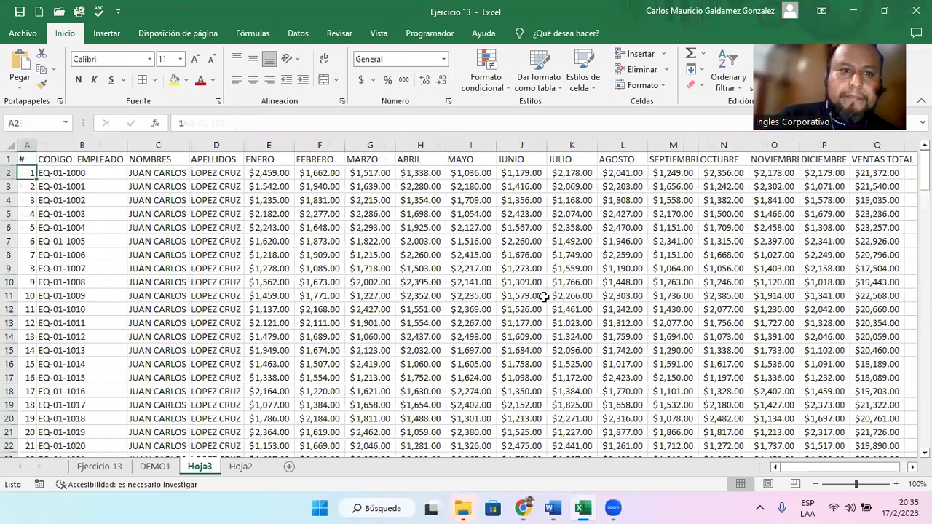
{"action": "left_click", "coordinate": [29, 158]}
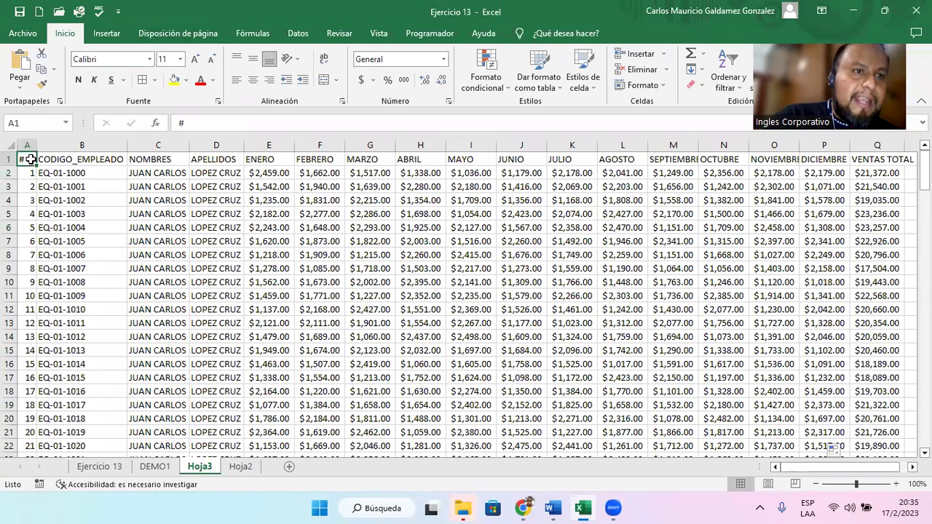
{"action": "left_click", "coordinate": [108, 34]}
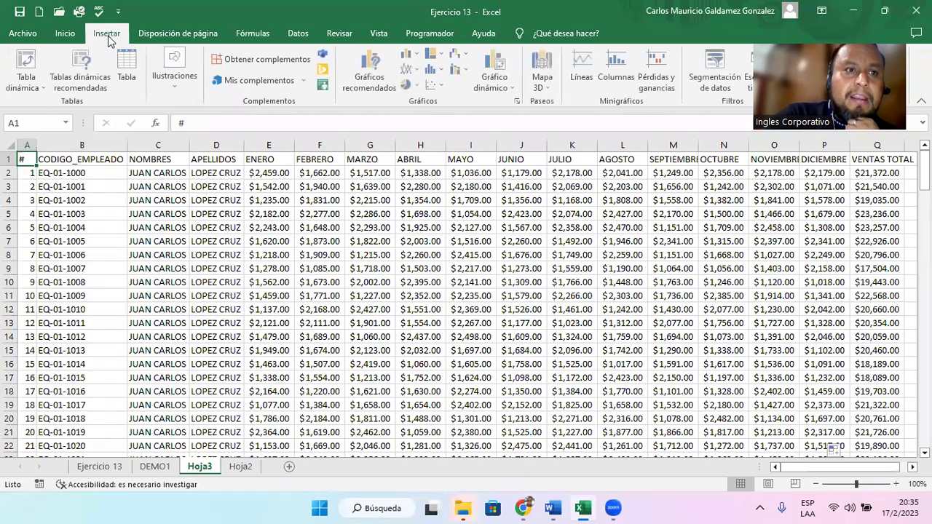
{"action": "left_click", "coordinate": [128, 70]}
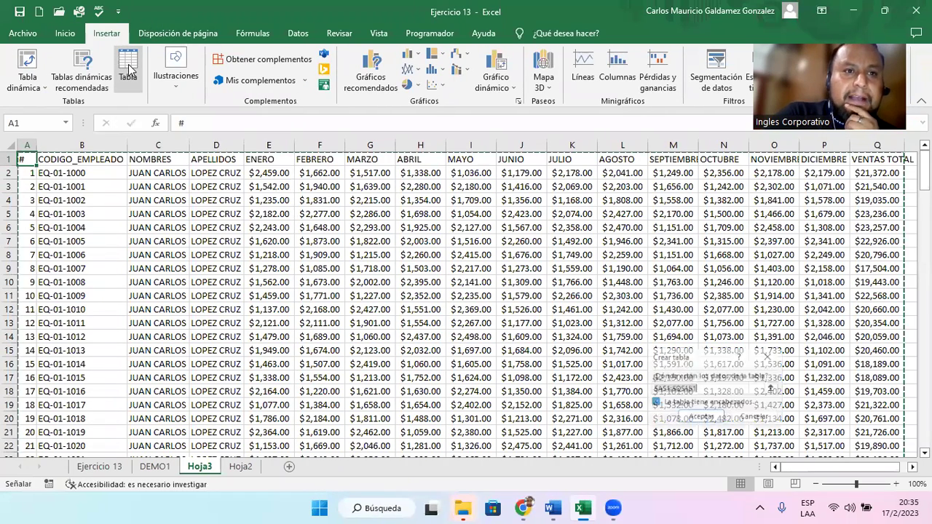
{"action": "left_click", "coordinate": [699, 418]}
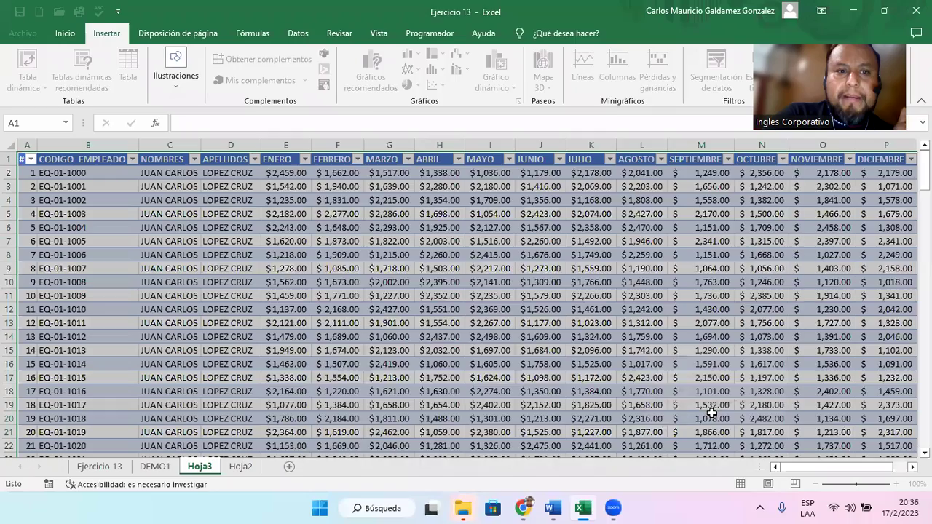
Recalculate the random monthly sales values and zoom the sheet out to 85% to fit all table columns.
{"action": "left_click", "coordinate": [337, 278]}
{"action": "key", "text": "F9"}
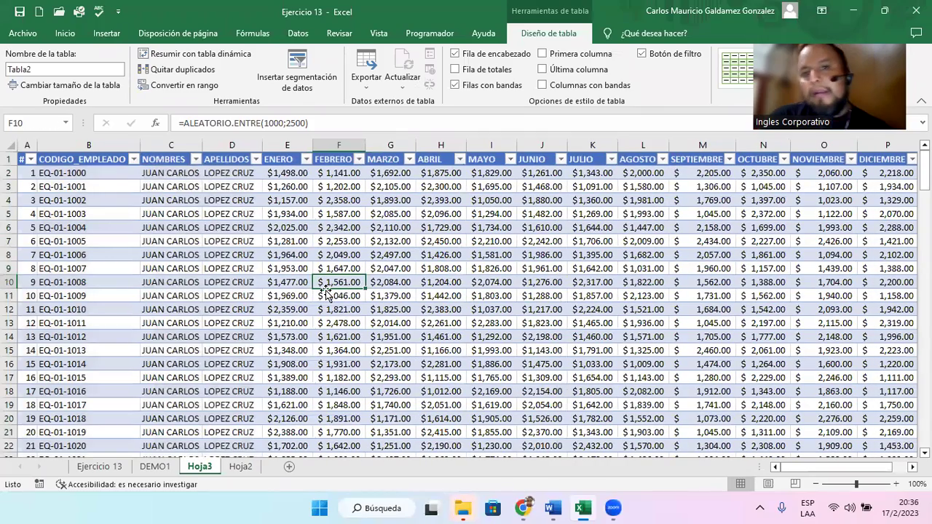
{"action": "scroll", "coordinate": [554, 269], "scroll_direction": "down", "scroll_amount": 2, "text": "ctrl"}
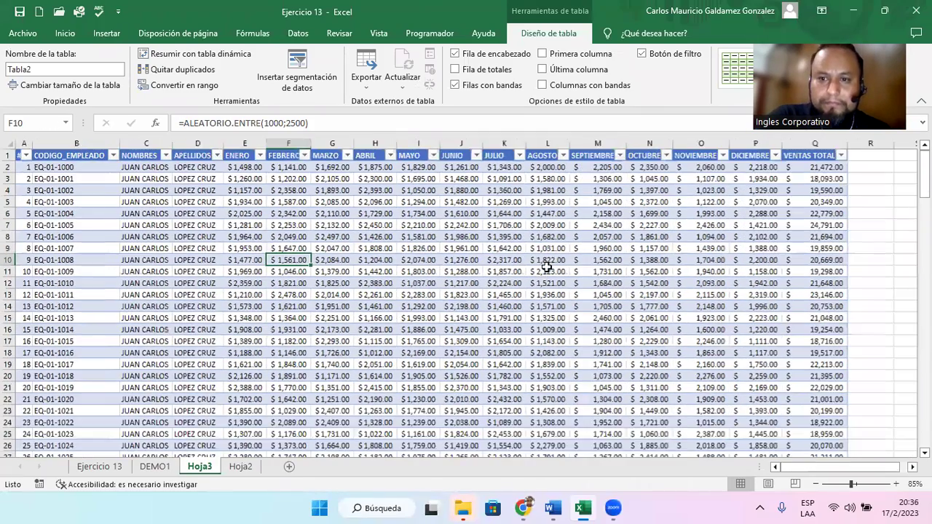
Review the employee table from first to last rows and inspect the random-number formula behind the first employee's ENERO value.
{"action": "scroll", "coordinate": [537, 267], "scroll_direction": "up", "scroll_amount": 1, "text": "ctrl"}
{"action": "scroll", "coordinate": [481, 273], "scroll_direction": "down", "scroll_amount": 20}
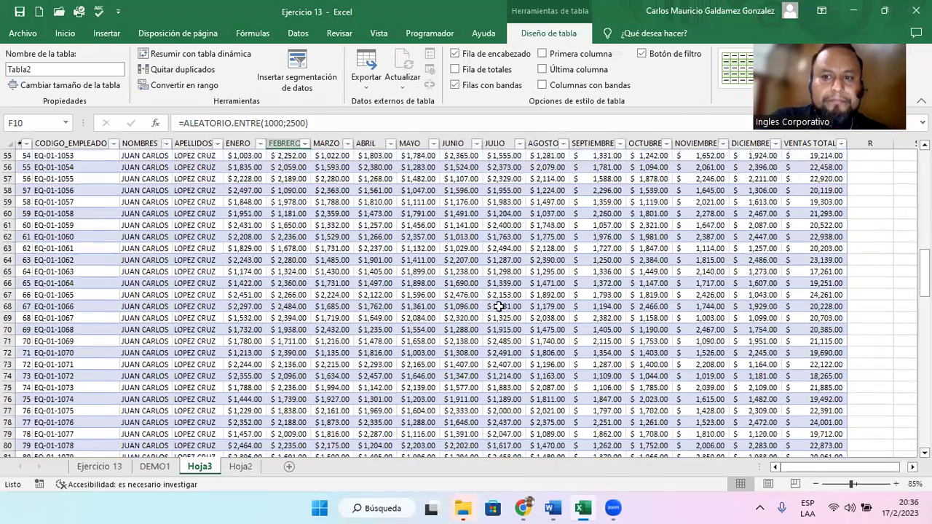
{"action": "scroll", "coordinate": [394, 288], "scroll_direction": "up", "scroll_amount": 14}
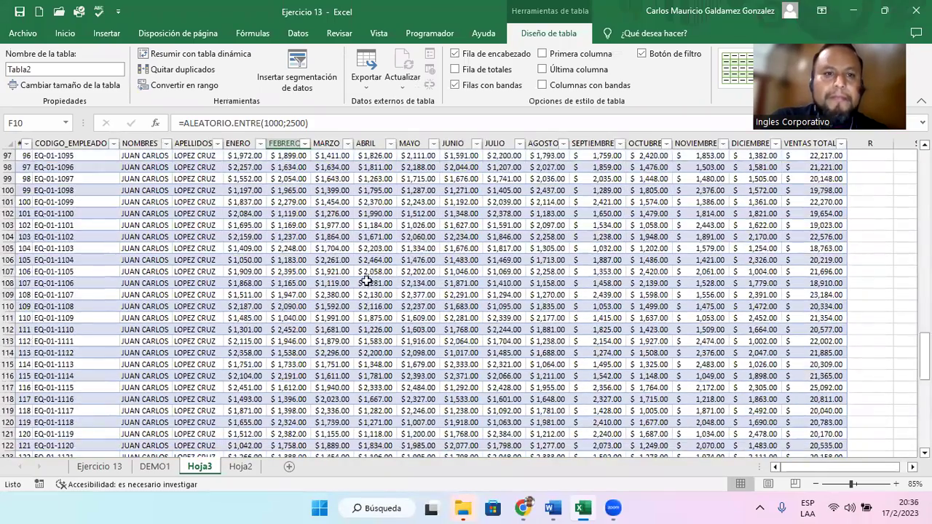
{"action": "scroll", "coordinate": [337, 289], "scroll_direction": "up", "scroll_amount": 15}
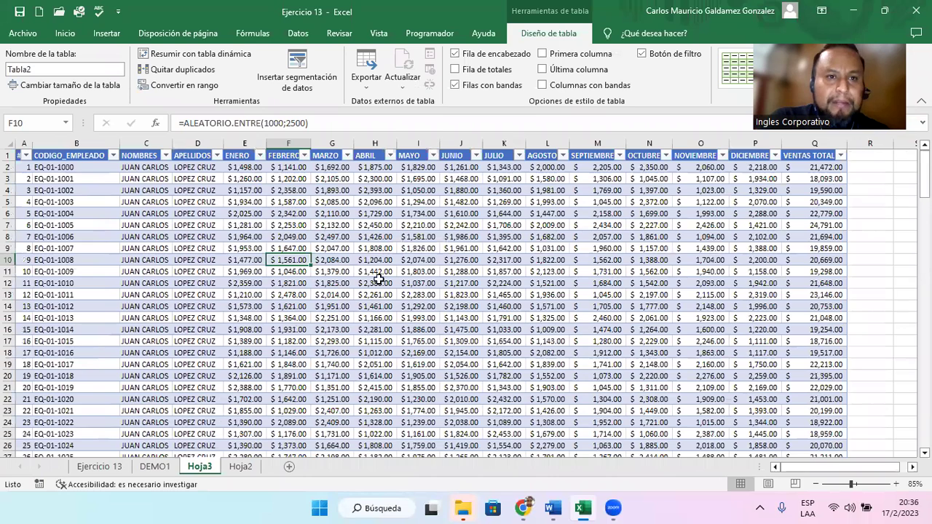
{"action": "left_click", "coordinate": [238, 169]}
{"action": "left_click", "coordinate": [330, 127]}
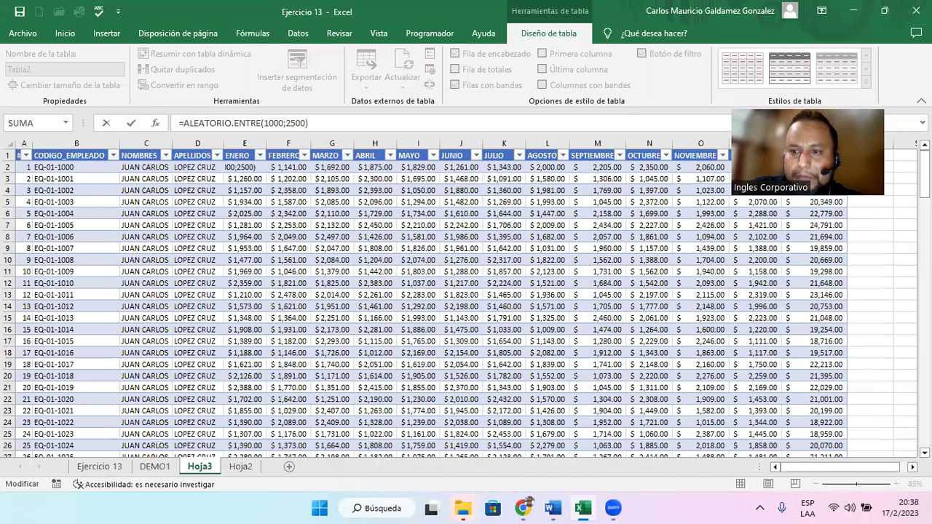
{"action": "key", "text": "ctrl+shift+Home"}
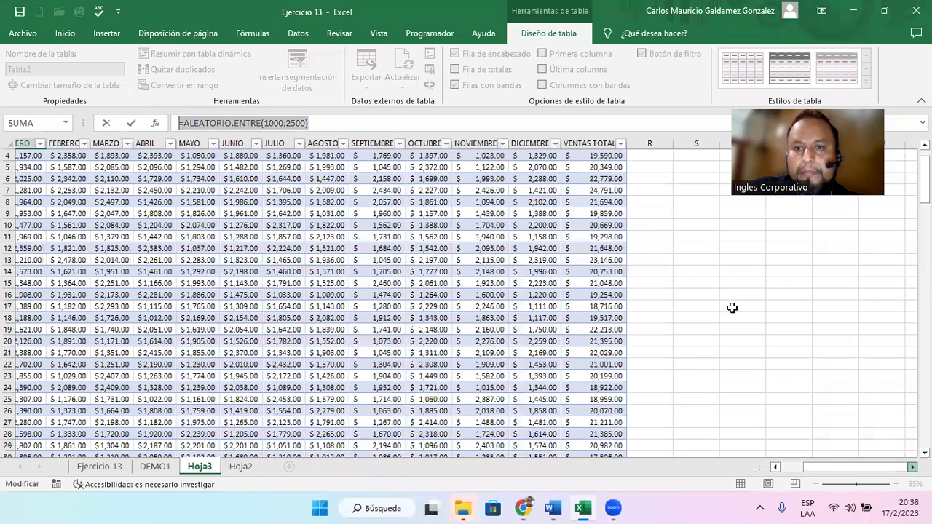
{"action": "key", "text": "Escape"}
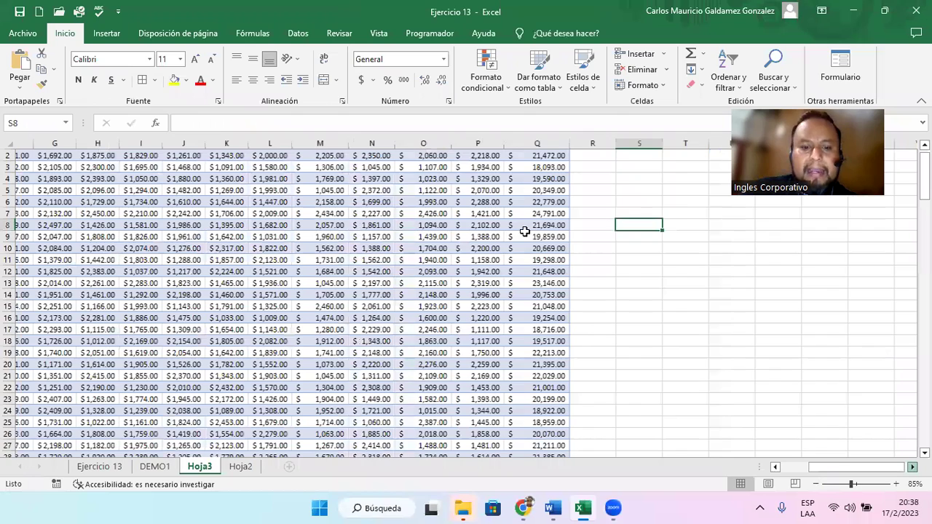
Enter the formula =ALEATORIO() in S8, outside the table.
{"action": "scroll", "coordinate": [526, 233], "scroll_direction": "up", "scroll_amount": 2}
{"action": "type", "text": "=ALEAT"}
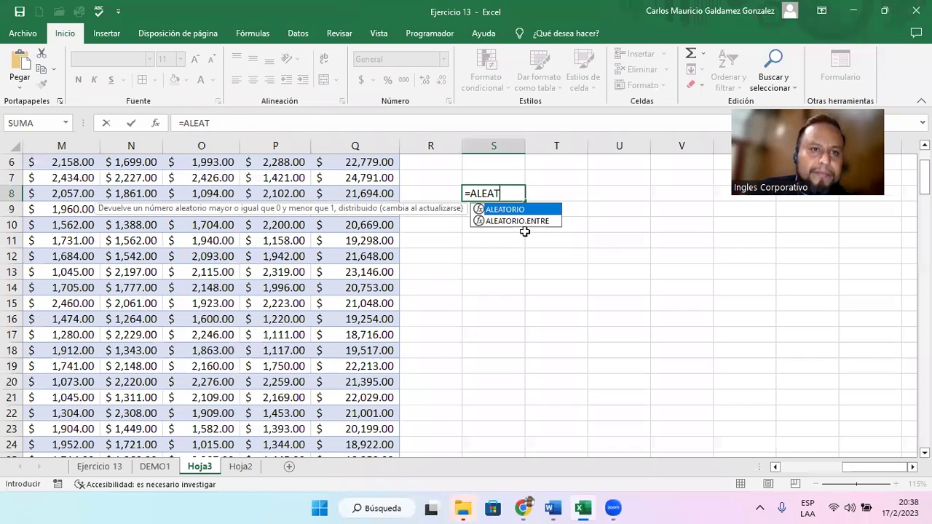
{"action": "key", "text": "Tab"}
{"action": "key", "text": "ctrl+Return"}
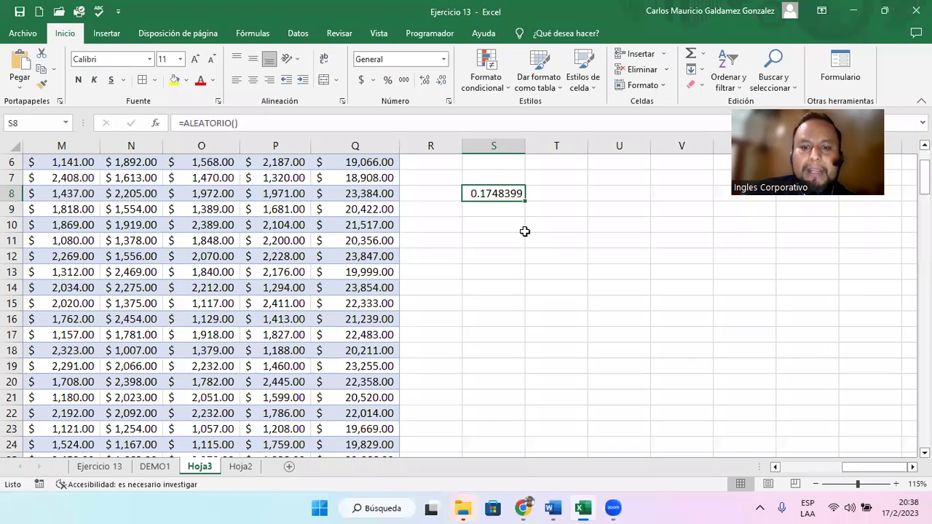
{"action": "key", "text": "Return"}
Enter the formula =HOY() in S9 and check it in the cell.
{"action": "type", "text": "="}
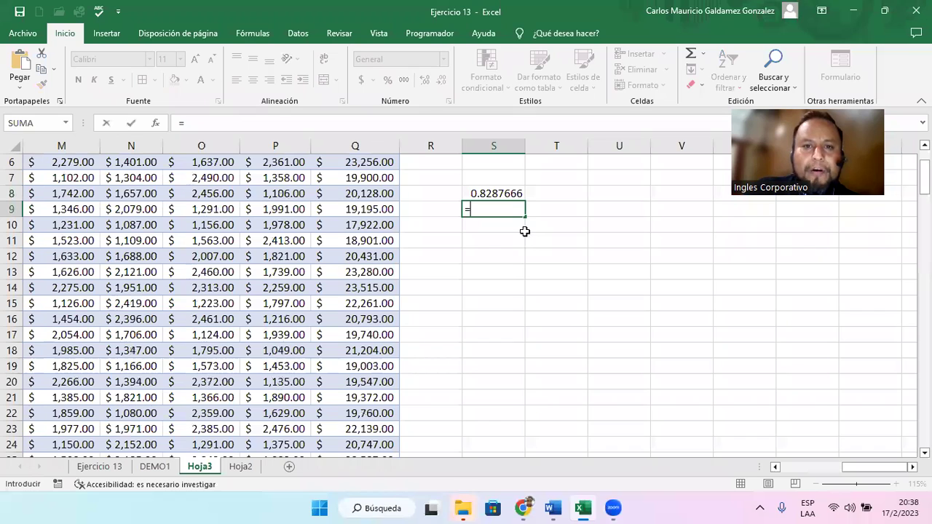
{"action": "type", "text": "hoy()"}
{"action": "key", "text": "Return"}
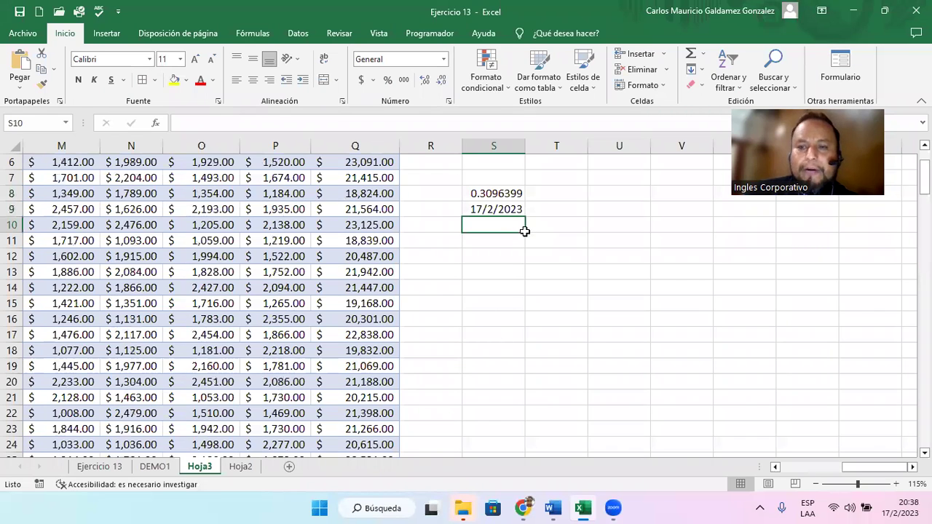
{"action": "key", "text": "Up"}
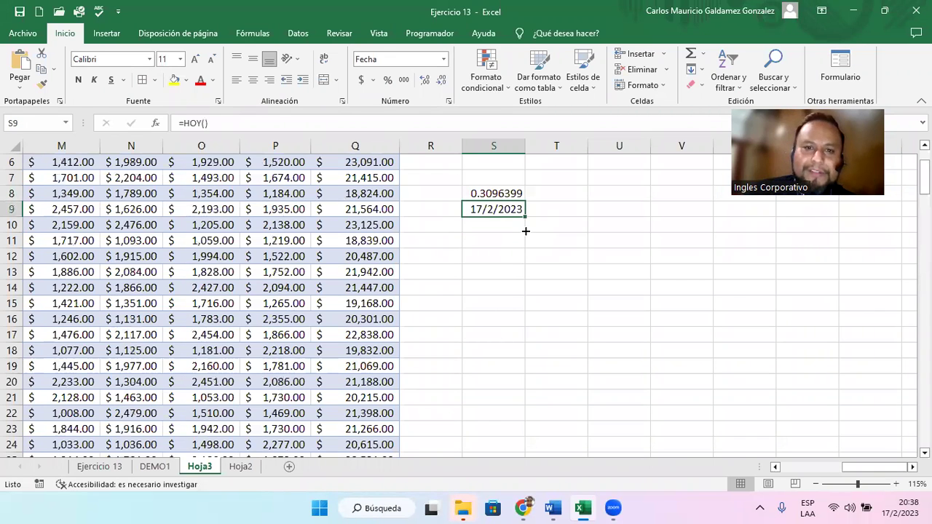
Try the formula =DATE() in S10 and clear the cell.
{"action": "key", "text": "Down"}
{"action": "type", "text": "="}
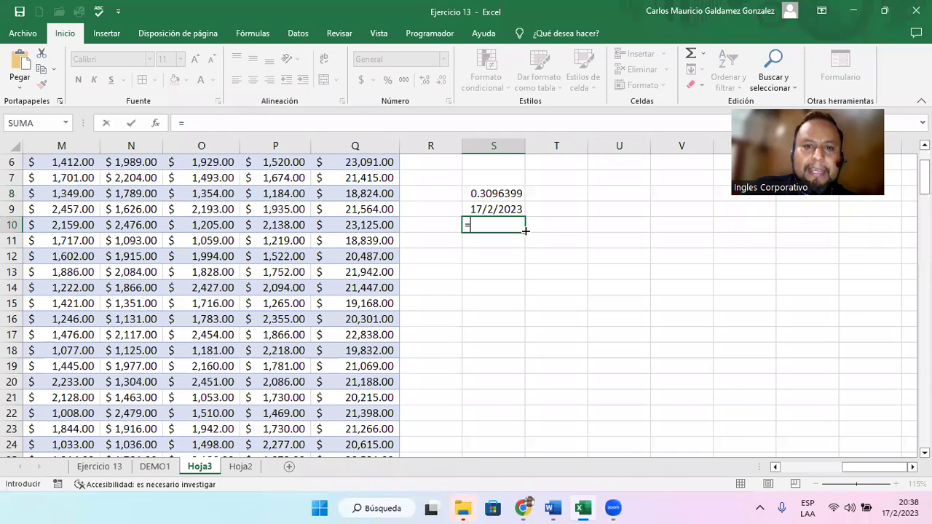
{"action": "key", "text": "Return"}
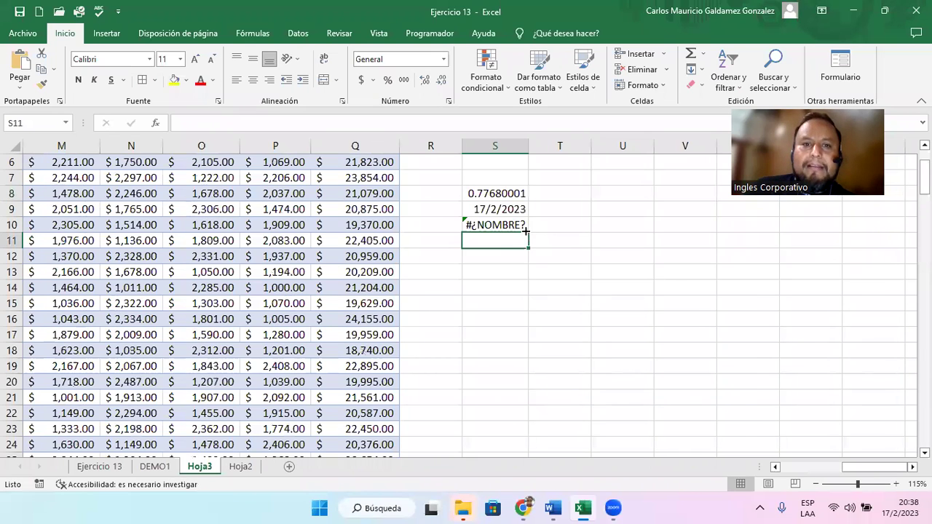
{"action": "key", "text": "Up"}
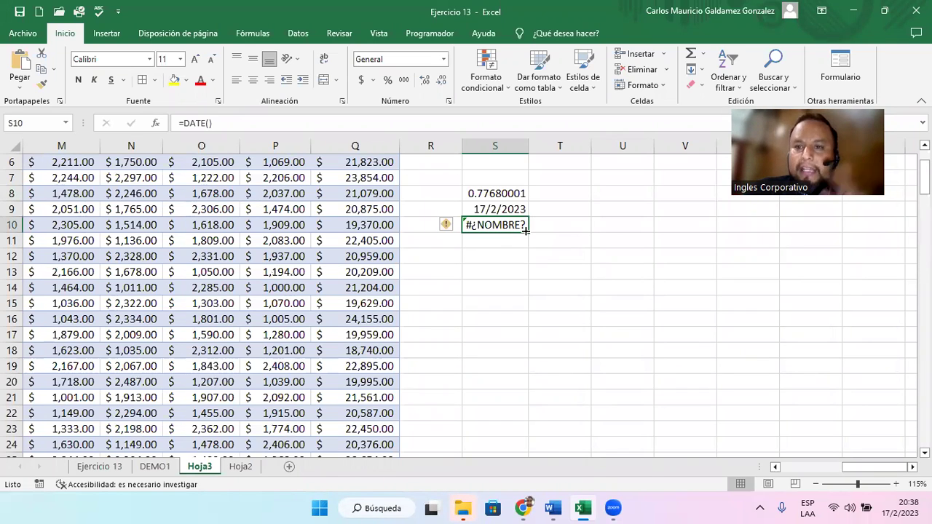
{"action": "key", "text": "Delete"}
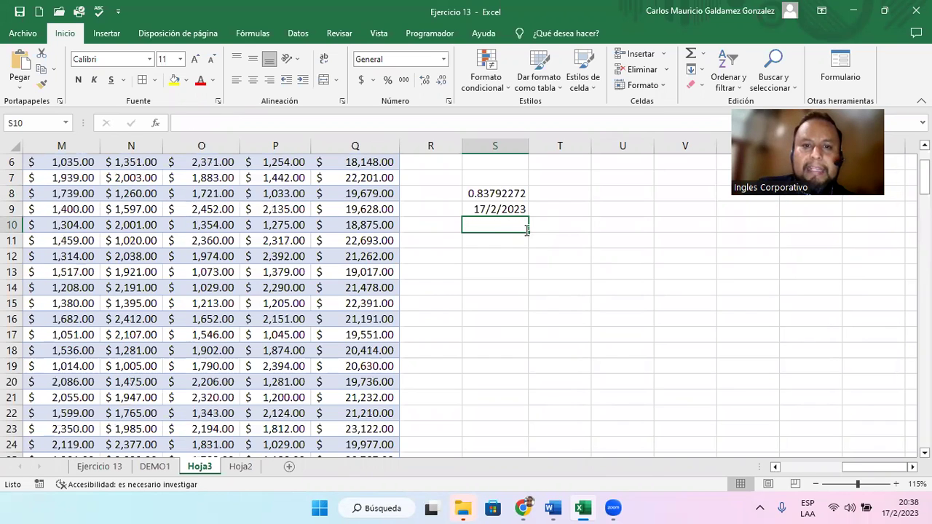
Begin a HORA formula in S10, try S9 as its argument and remove that argument.
{"action": "type", "text": "="}
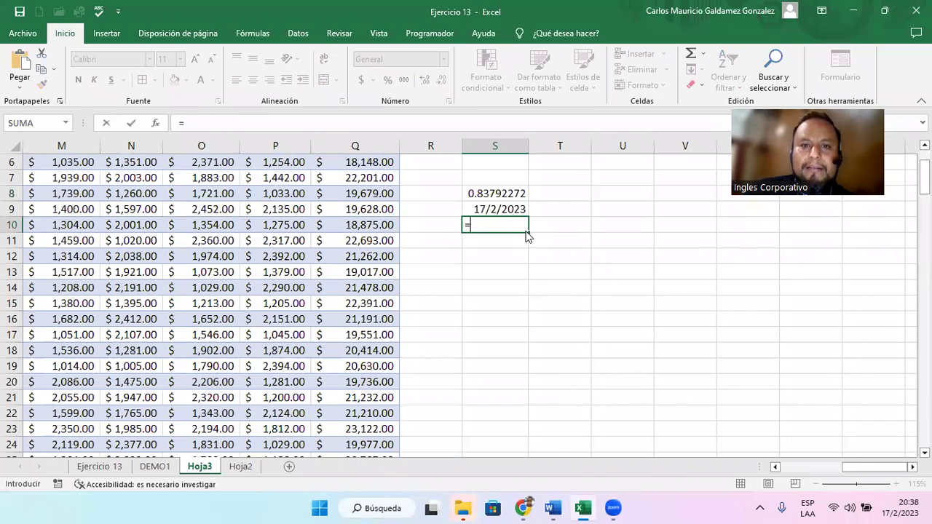
{"action": "type", "text": "HORA()"}
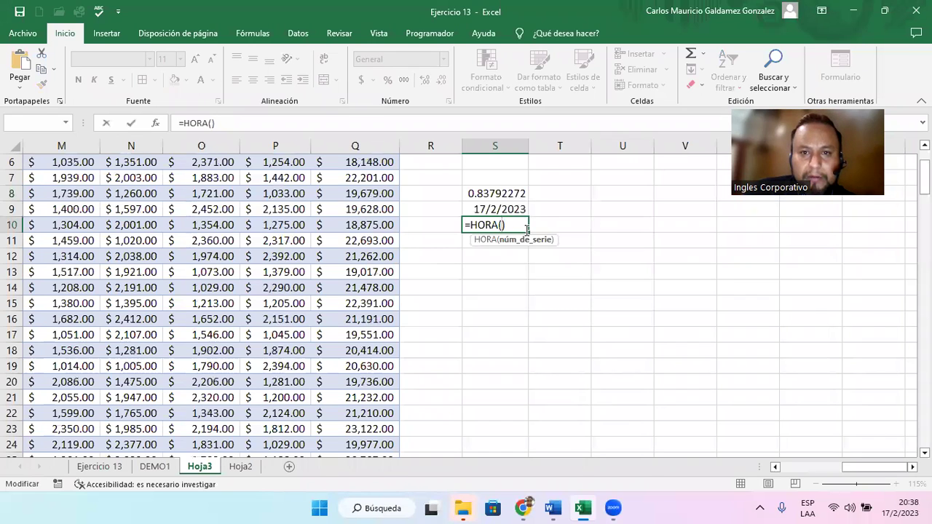
{"action": "key", "text": "Right"}
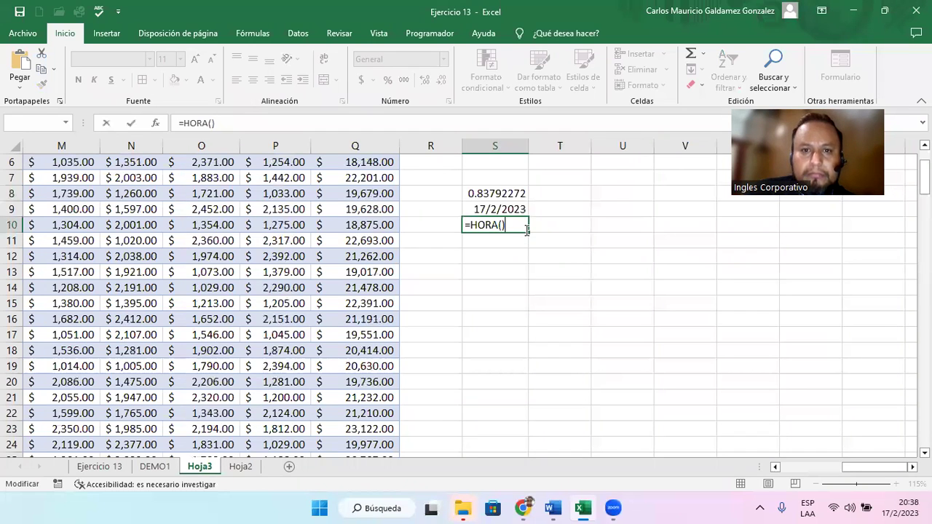
{"action": "key", "text": "Left"}
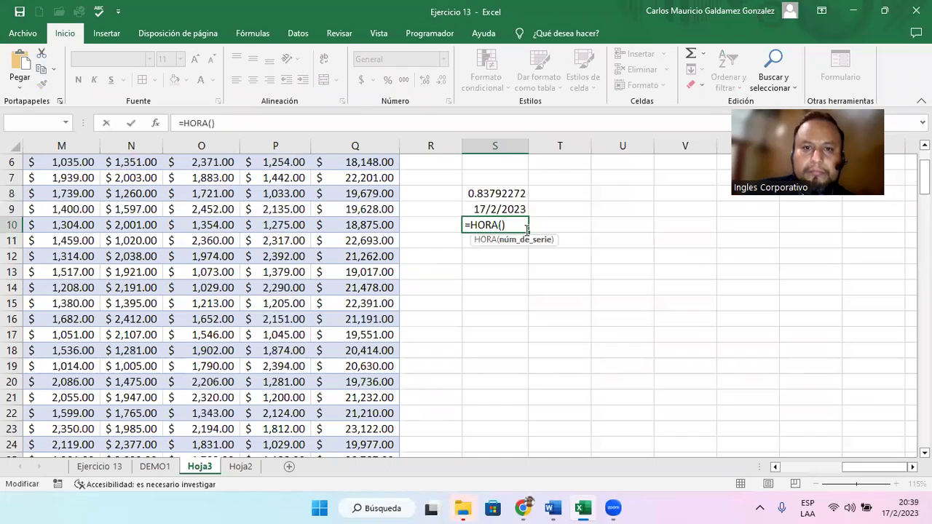
{"action": "left_click", "coordinate": [474, 211]}
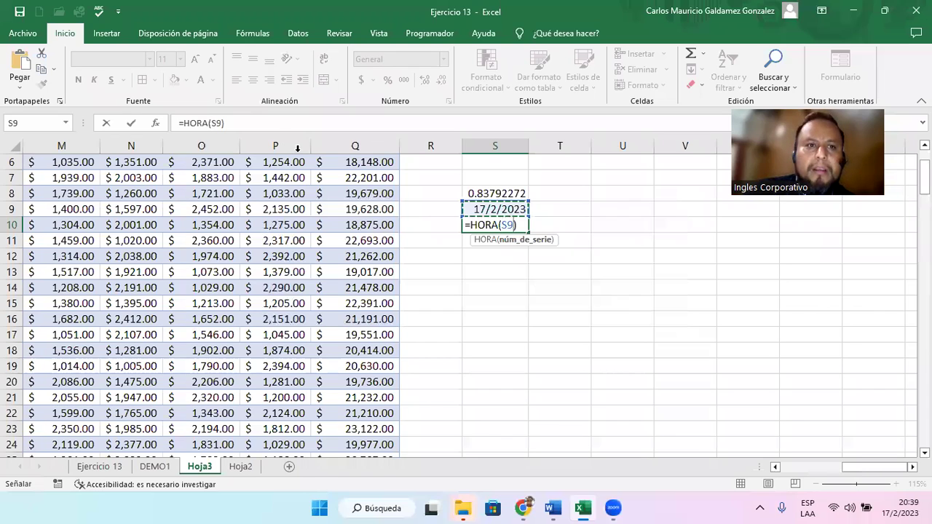
{"action": "key", "text": "BackSpace"}
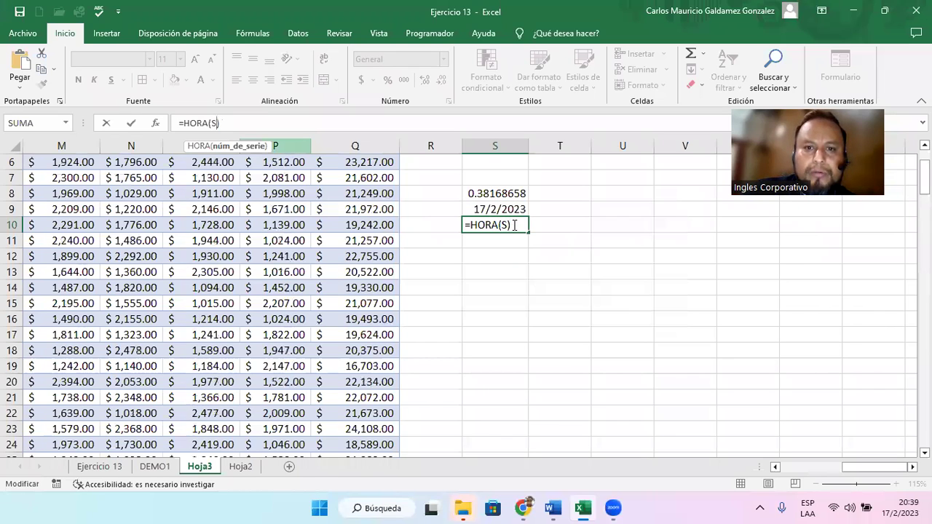
{"action": "key", "text": "Right"}
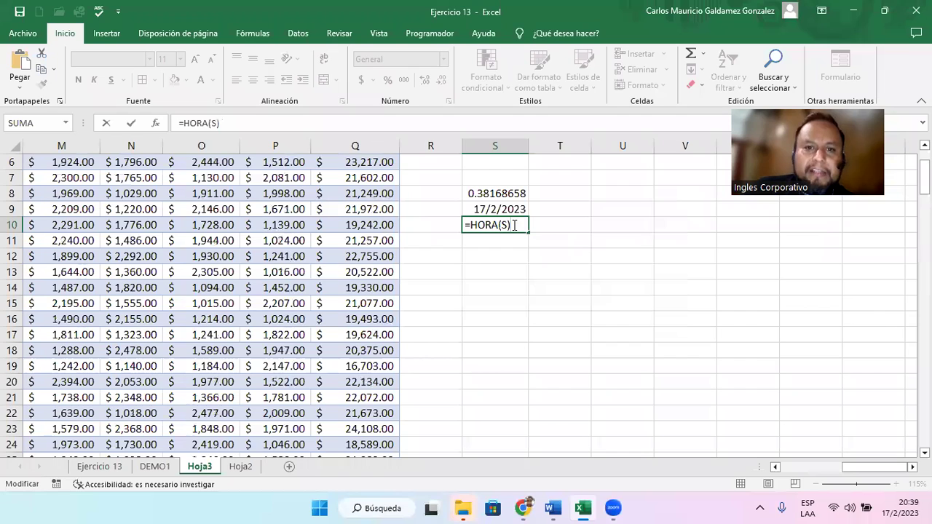
{"action": "key", "text": "BackSpace"}
{"action": "key", "text": "BackSpace"}
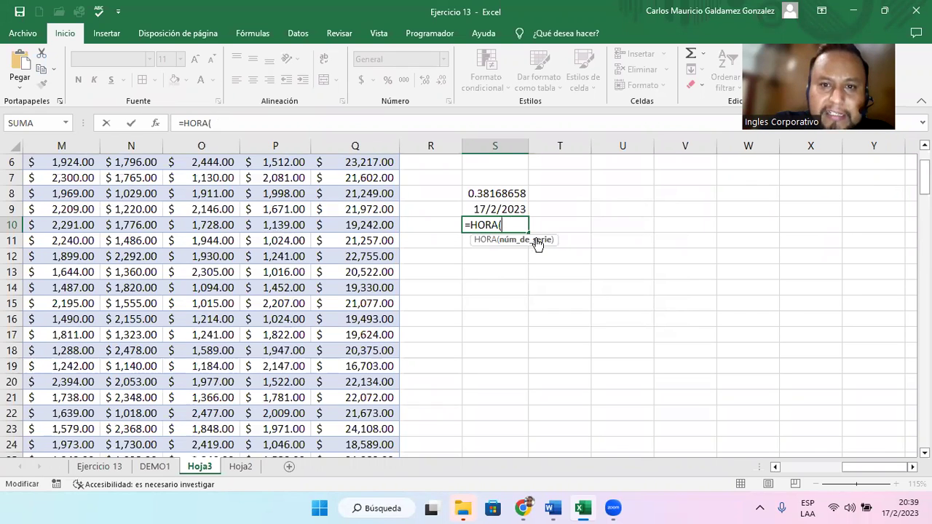
Open the help article for the HORA function and complete the S10 formula as =HORA(20).
{"action": "left_click", "coordinate": [484, 239]}
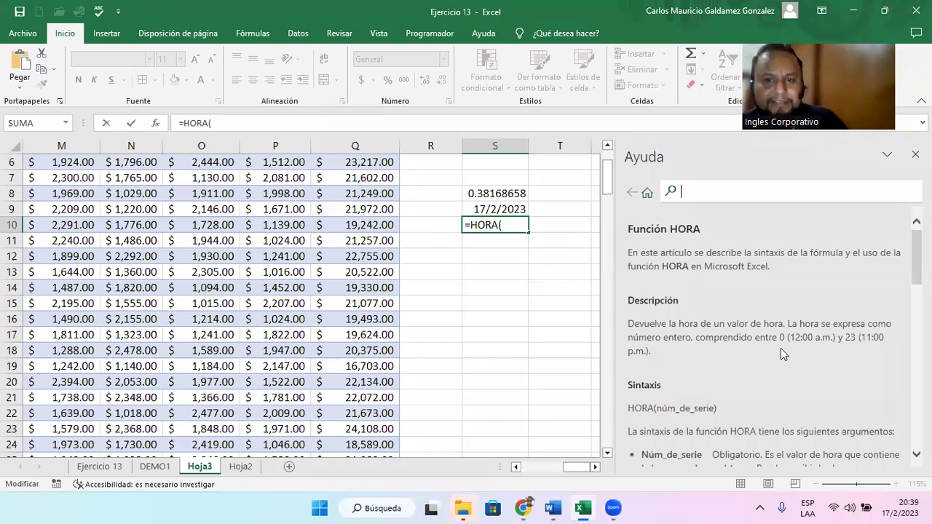
{"action": "left_click", "coordinate": [510, 225]}
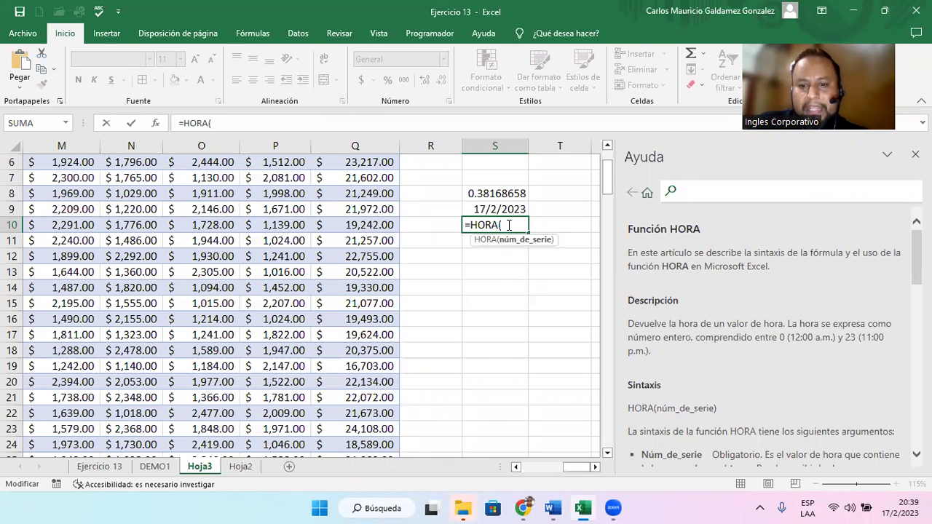
{"action": "type", "text": "20"}
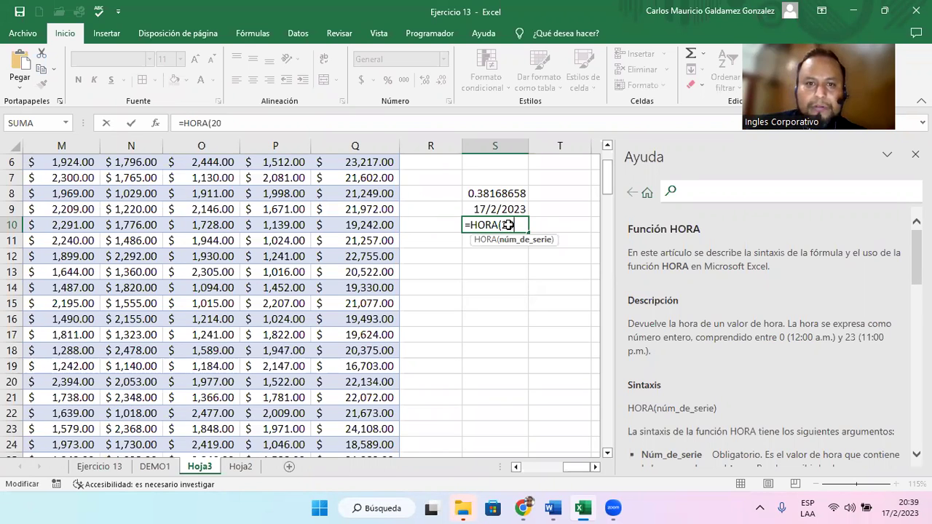
{"action": "key", "text": "Return"}
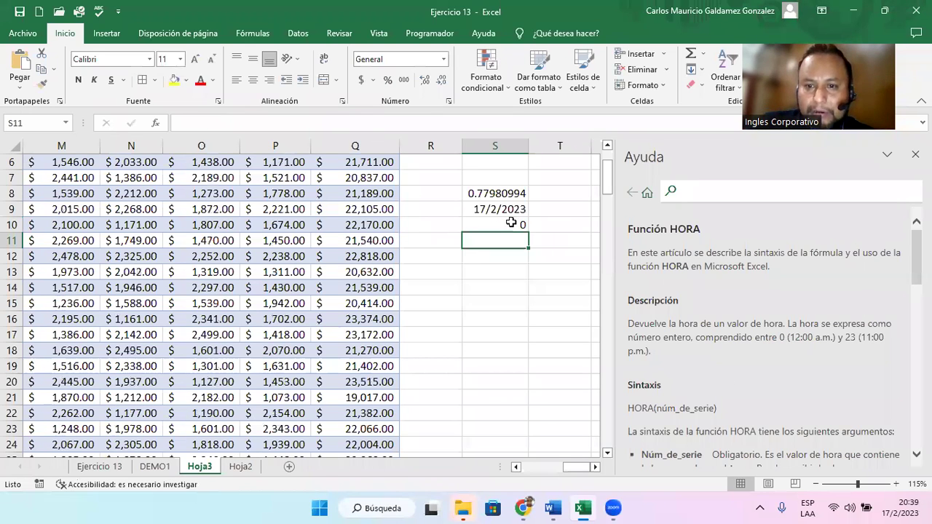
Consult the HORA syntax in the help article and change the argument in S10 to its decimal example, 0.78125.
{"action": "key", "text": "Up"}
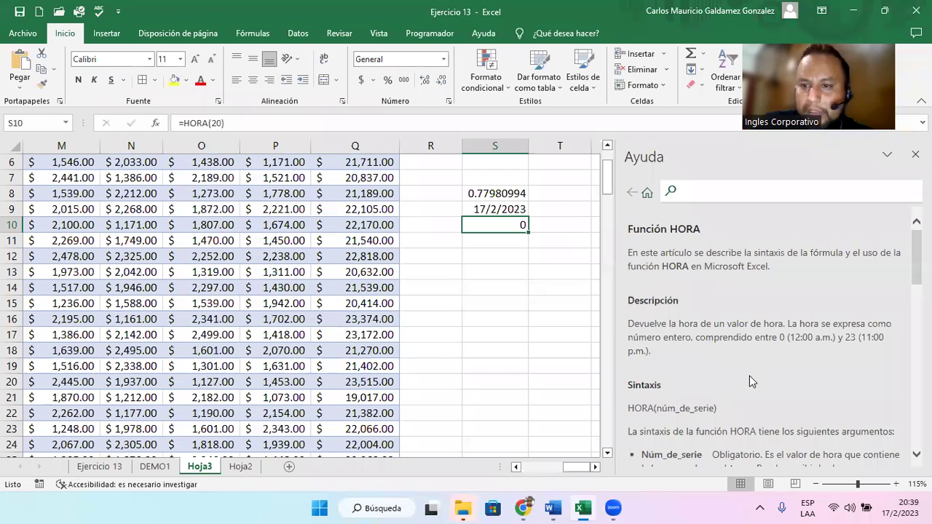
{"action": "scroll", "coordinate": [747, 387], "scroll_direction": "down", "scroll_amount": 3}
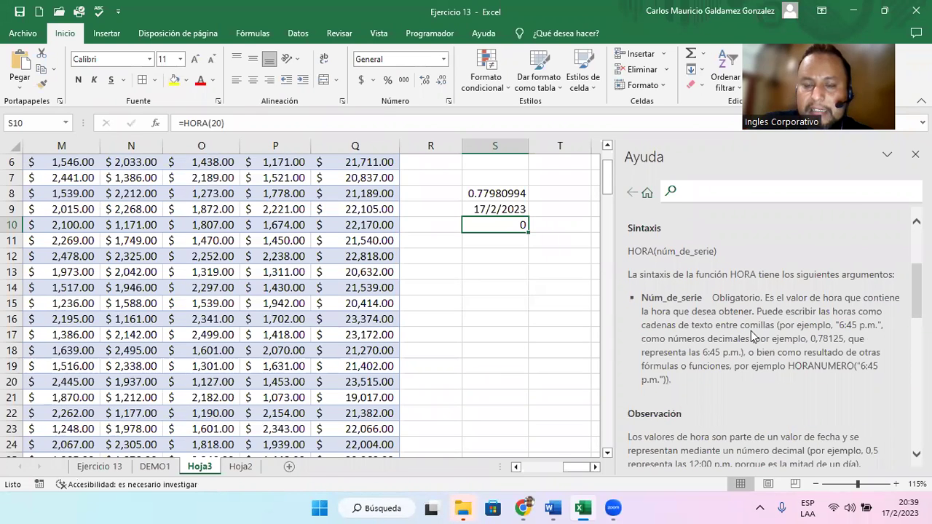
{"action": "scroll", "coordinate": [645, 308], "scroll_direction": "up", "scroll_amount": 1}
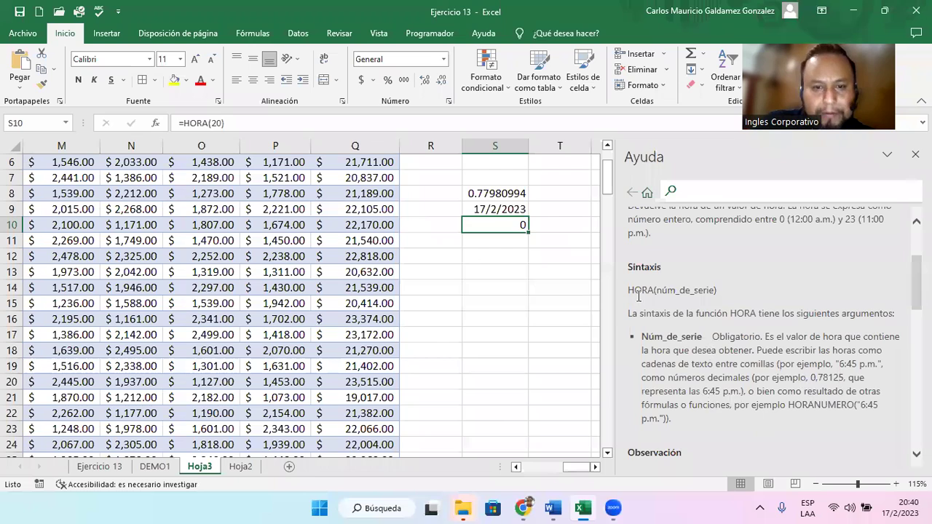
{"action": "left_click", "coordinate": [220, 122]}
{"action": "type", "text": "0,78125"}
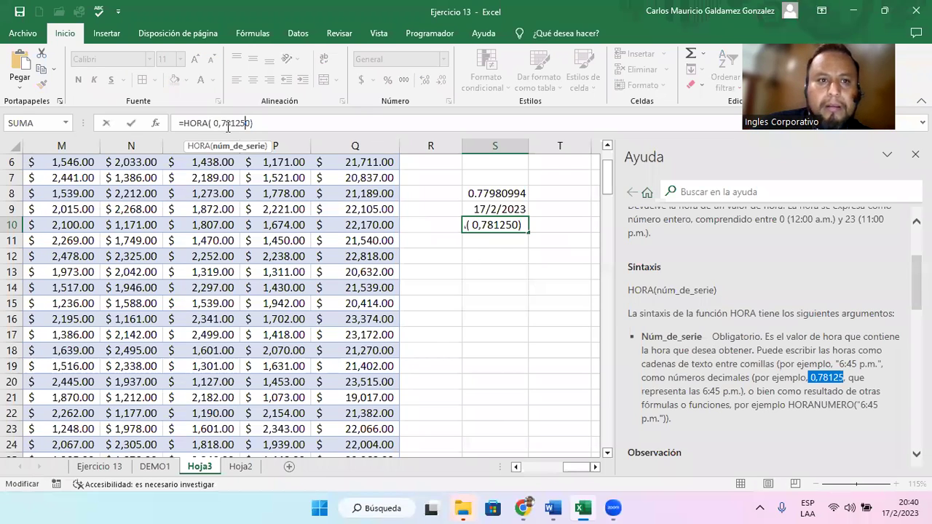
{"action": "key", "text": "Delete"}
{"action": "key", "text": "BackSpace"}
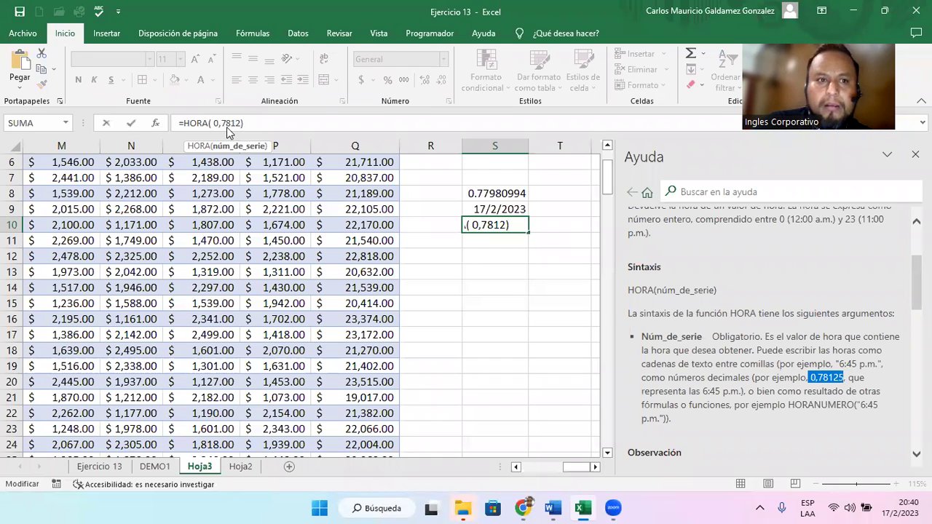
{"action": "type", "text": "5"}
{"action": "double_click", "coordinate": [228, 126]}
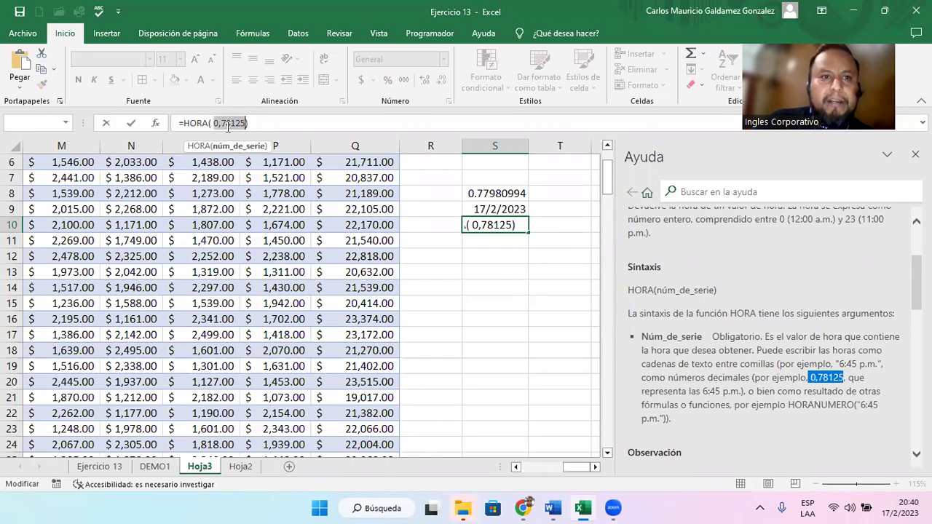
{"action": "left_click", "coordinate": [228, 126]}
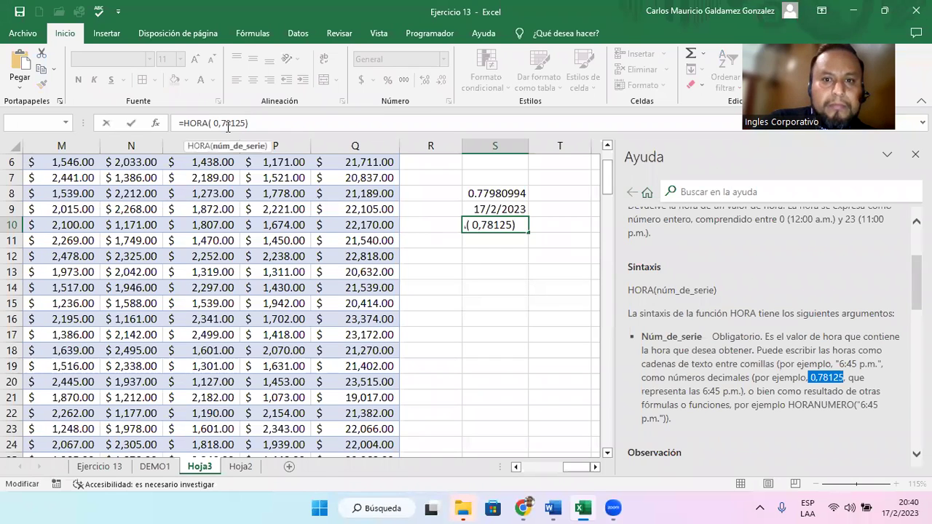
{"action": "key", "text": "BackSpace"}
{"action": "type", "text": "."}
{"action": "key", "text": "ctrl+Return"}
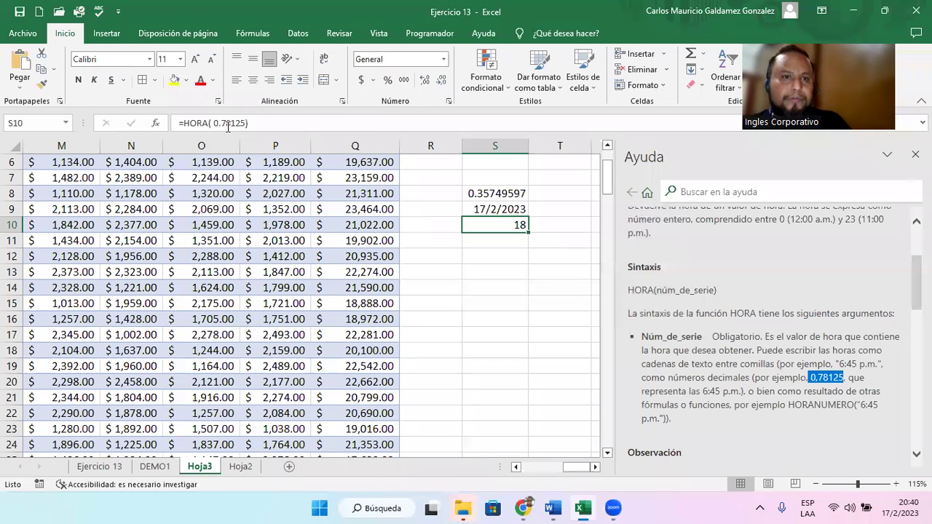
Change the HORA argument in S10 to 0.98125 and confirm it, then try 0.99125.
{"action": "left_click", "coordinate": [225, 122]}
{"action": "key", "text": "BackSpace"}
{"action": "type", "text": "9"}
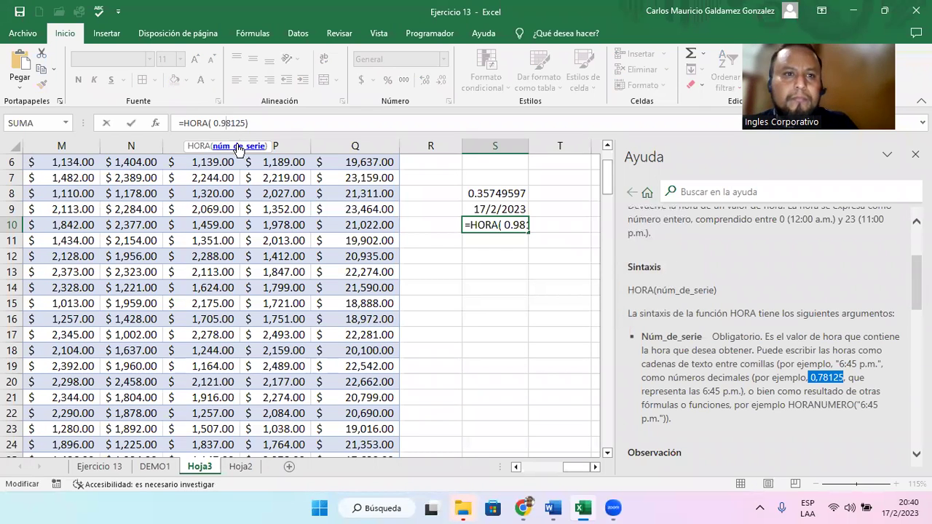
{"action": "key", "text": "ctrl+Return"}
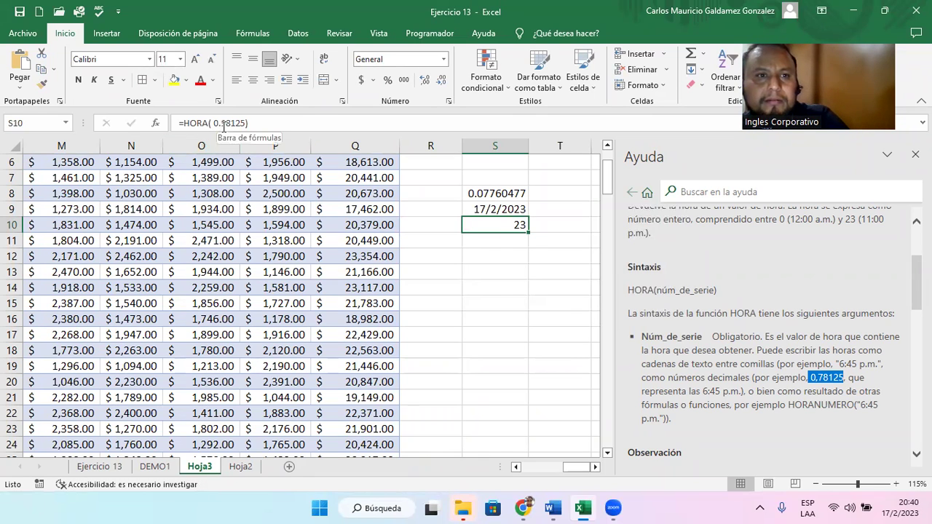
{"action": "left_click", "coordinate": [224, 123]}
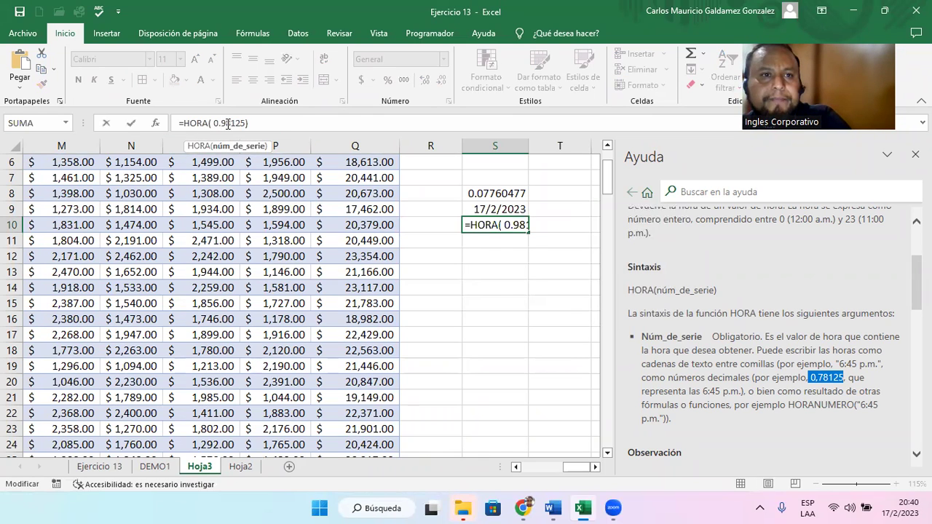
{"action": "key", "text": "BackSpace"}
{"action": "type", "text": "9"}
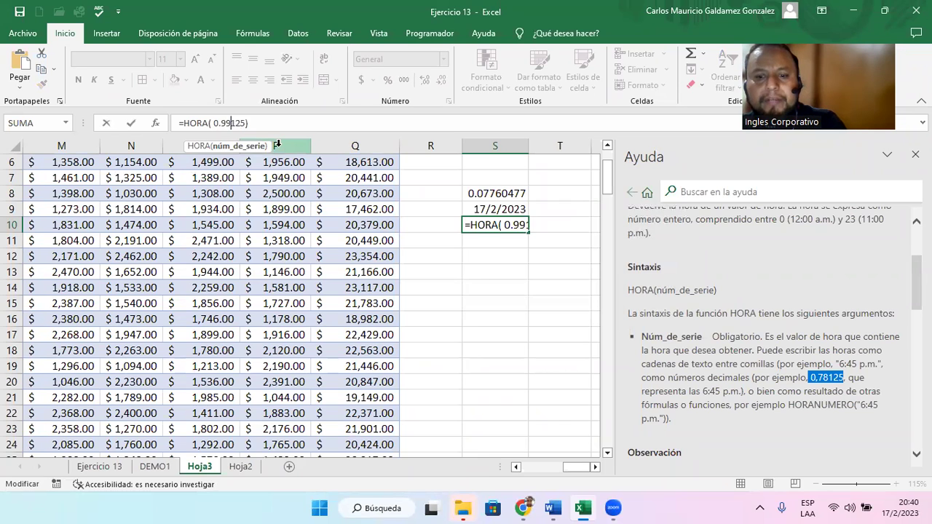
{"action": "key", "text": "ctrl+Return"}
{"action": "key", "text": "Return"}
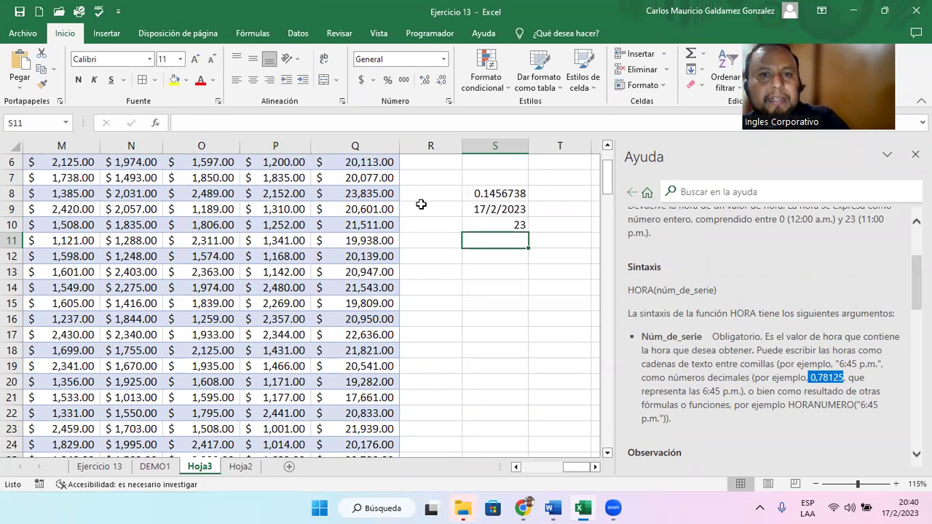
Set the HORA argument in S10 to 0.50125 and shorten it to 0.5.
{"action": "left_click", "coordinate": [491, 227]}
{"action": "left_click", "coordinate": [230, 124]}
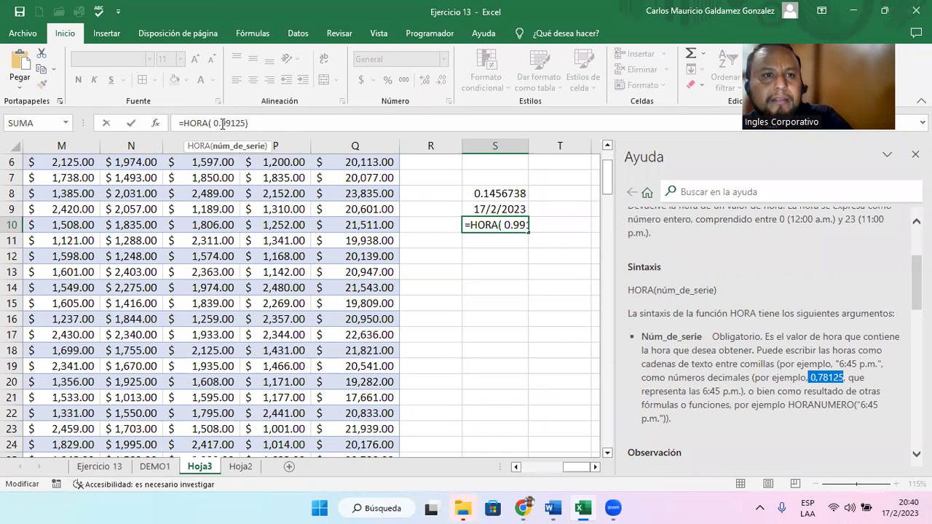
{"action": "type", "text": "50"}
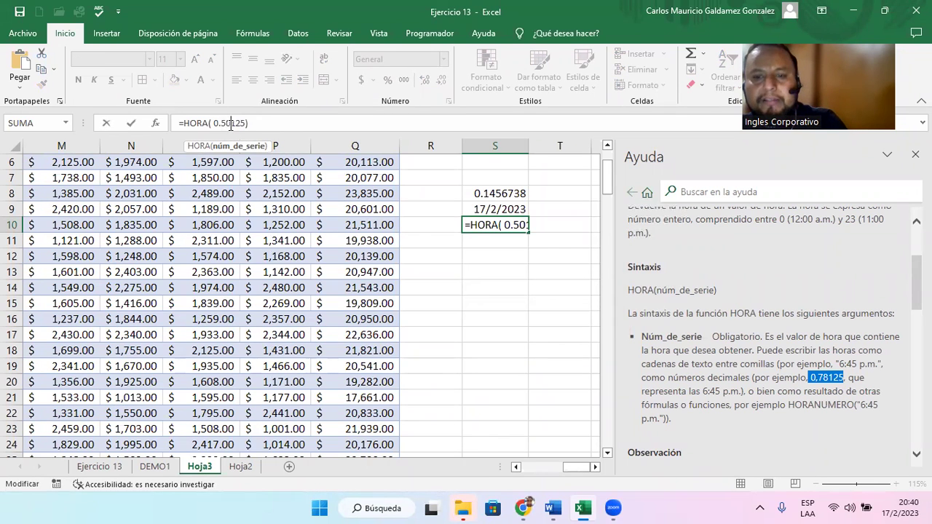
{"action": "key", "text": "Return"}
{"action": "left_click", "coordinate": [502, 227]}
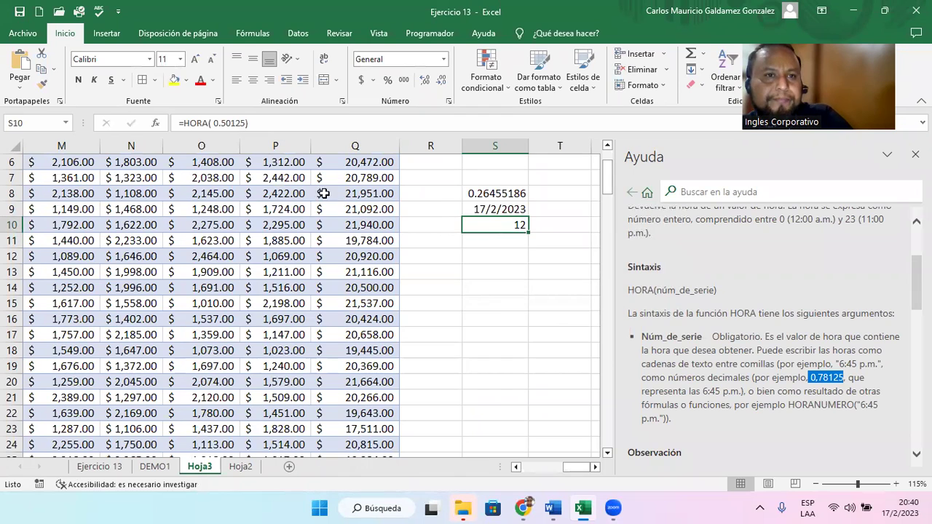
{"action": "left_click_drag", "start_coordinate": [231, 123], "coordinate": [246, 124]}
{"action": "key", "text": "BackSpace"}
{"action": "key", "text": "BackSpace"}
{"action": "key", "text": "Return"}
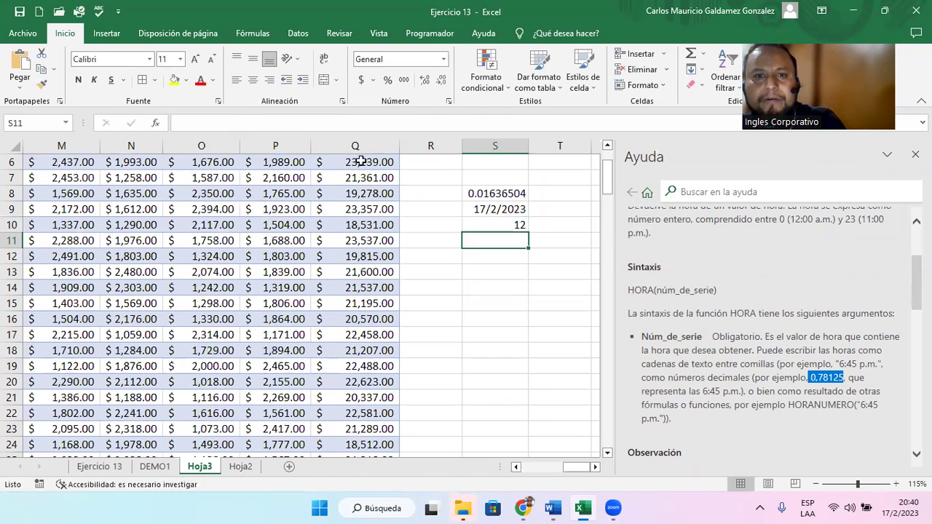
Try 0.25 and 0.75 in turn as the argument of the HORA formula in S10.
{"action": "left_click", "coordinate": [472, 224]}
{"action": "left_click", "coordinate": [227, 123]}
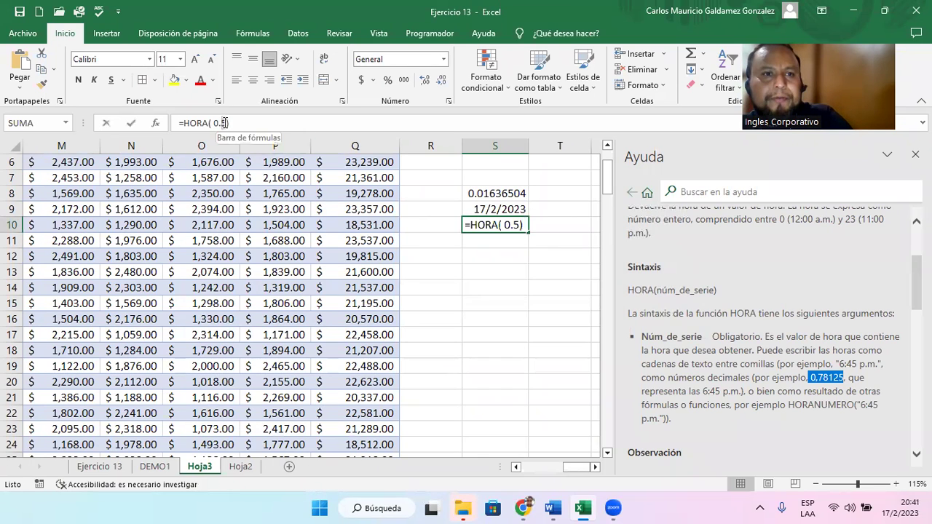
{"action": "type", "text": "2"}
{"action": "key", "text": "Return"}
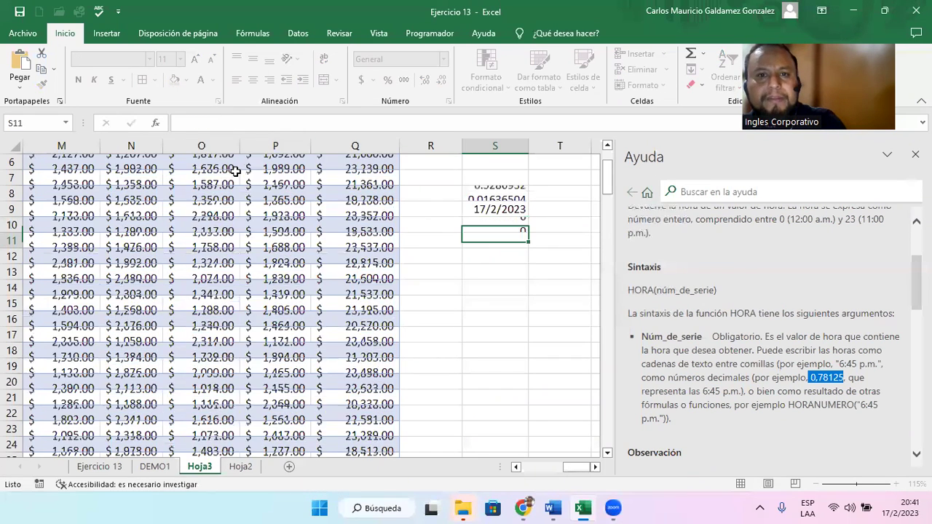
{"action": "left_click", "coordinate": [480, 228]}
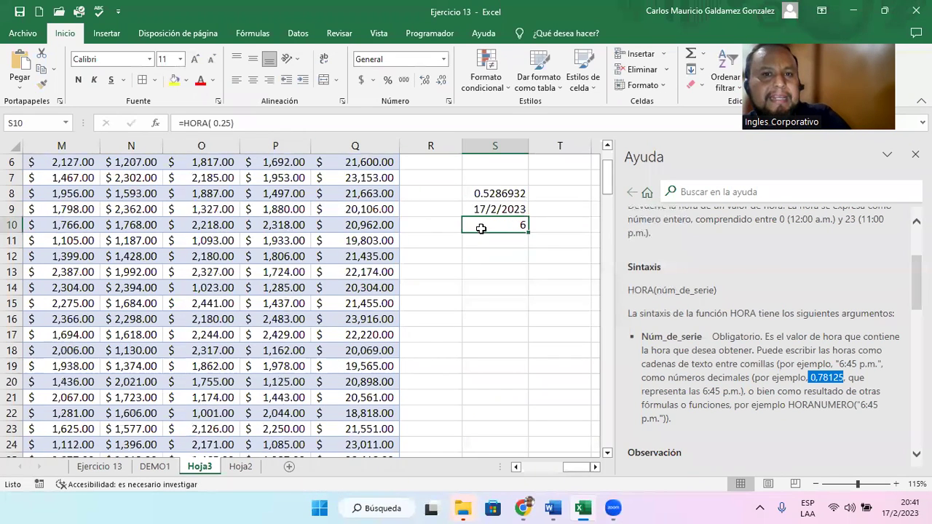
{"action": "left_click", "coordinate": [229, 123]}
{"action": "type", "text": "75"}
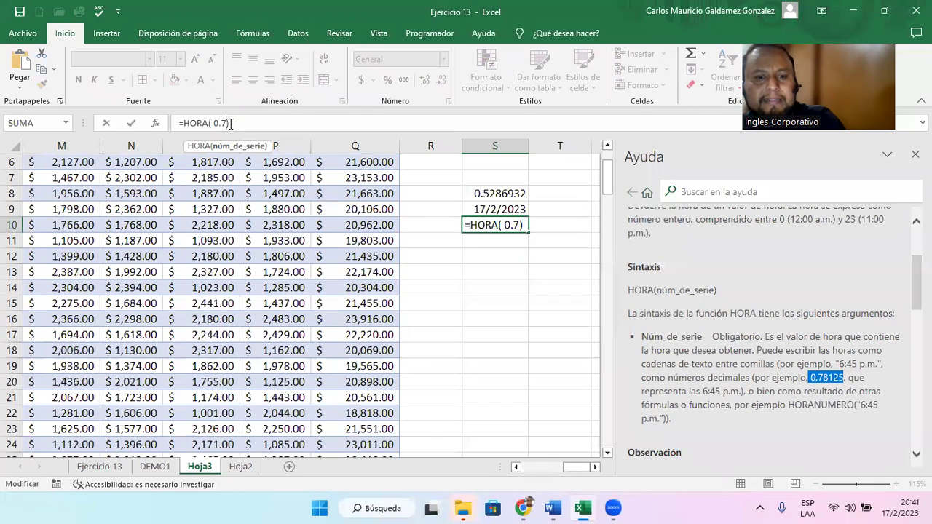
{"action": "key", "text": "Return"}
Replace the HORA argument in S10 with 1, and afterwards with 0.99.
{"action": "left_click", "coordinate": [486, 228]}
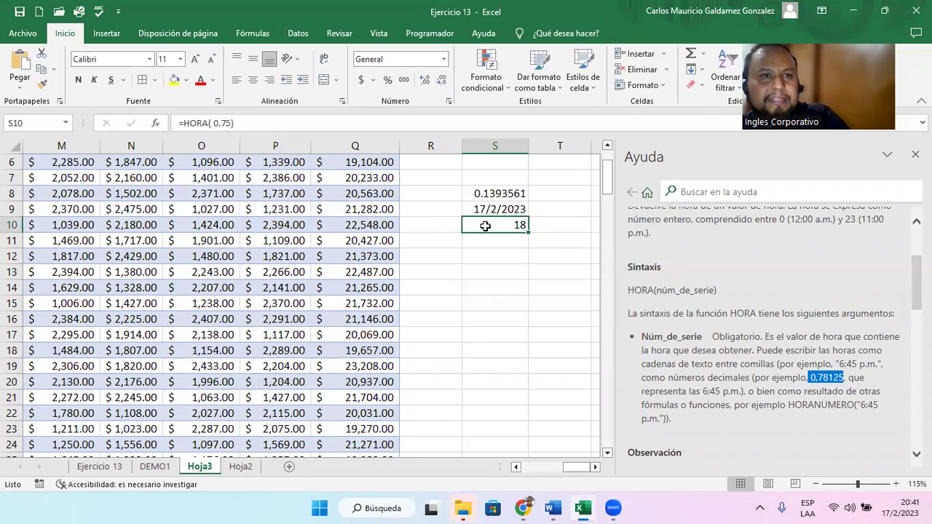
{"action": "left_click", "coordinate": [226, 123]}
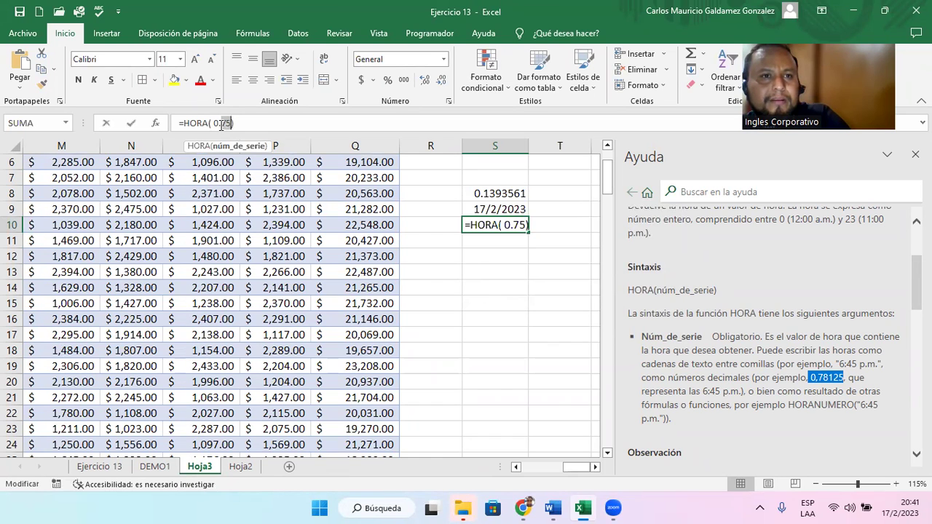
{"action": "left_click_drag", "start_coordinate": [213, 124], "coordinate": [231, 123]}
{"action": "type", "text": "1"}
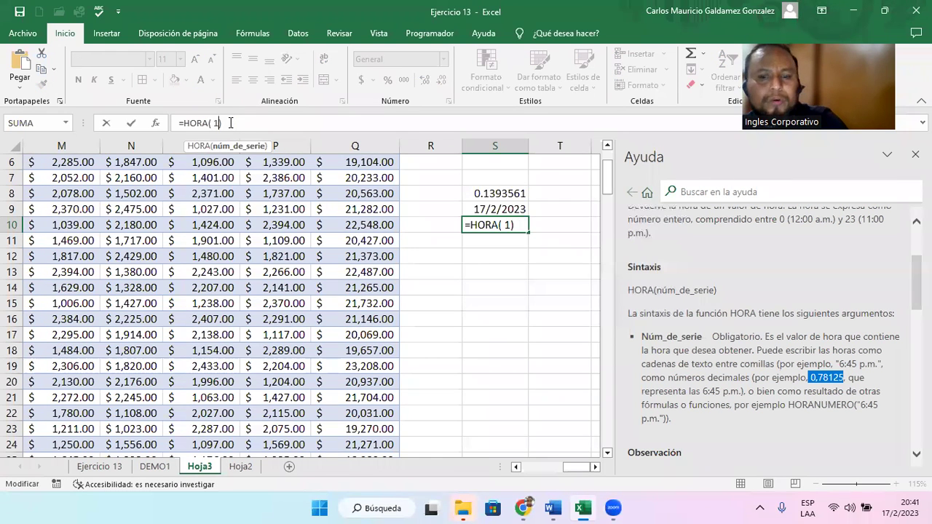
{"action": "key", "text": "Return"}
{"action": "left_click", "coordinate": [474, 228]}
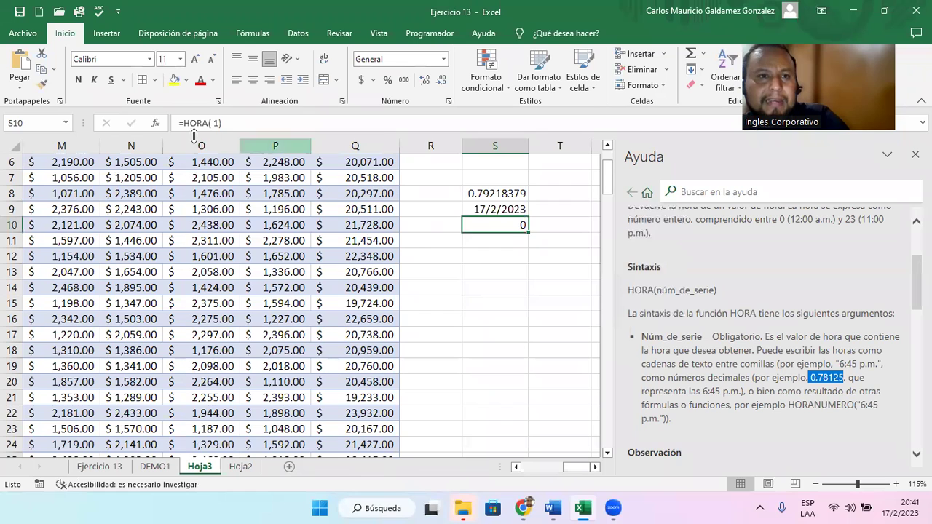
{"action": "left_click", "coordinate": [216, 124]}
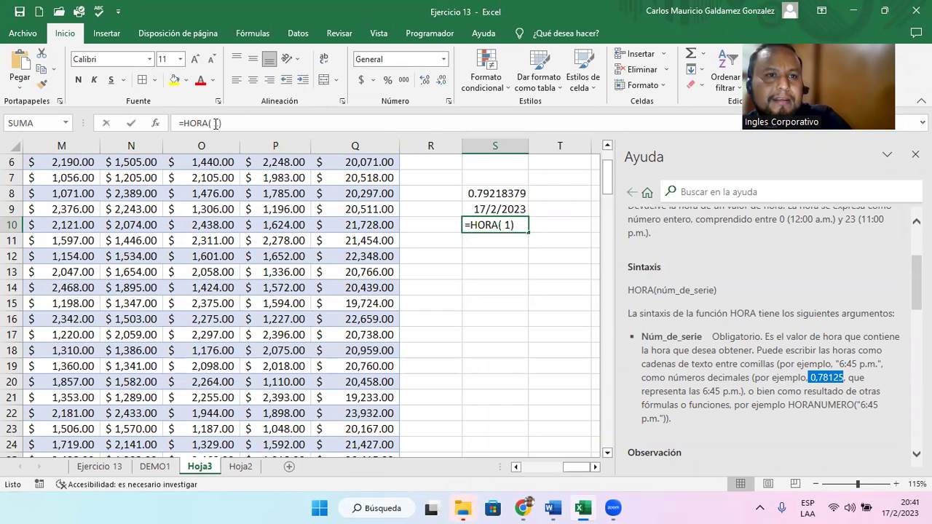
{"action": "type", "text": "0.99"}
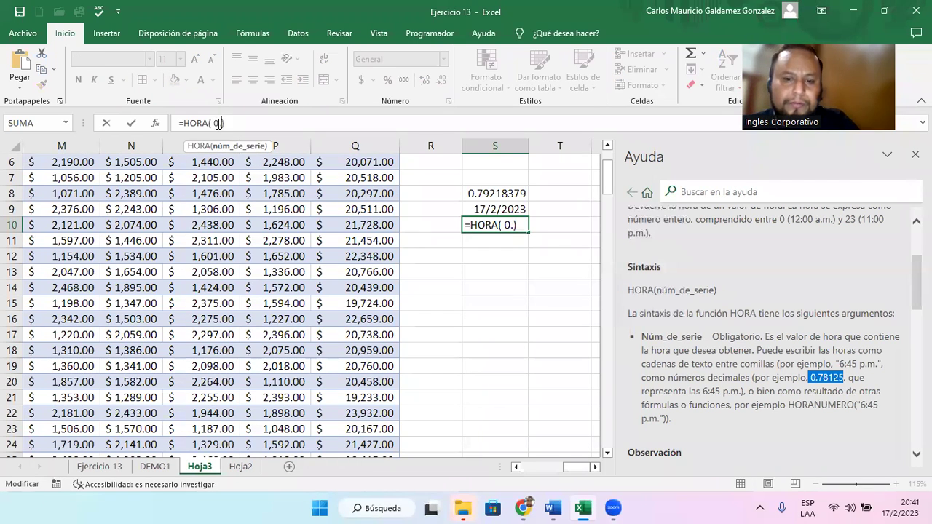
{"action": "key", "text": "Return"}
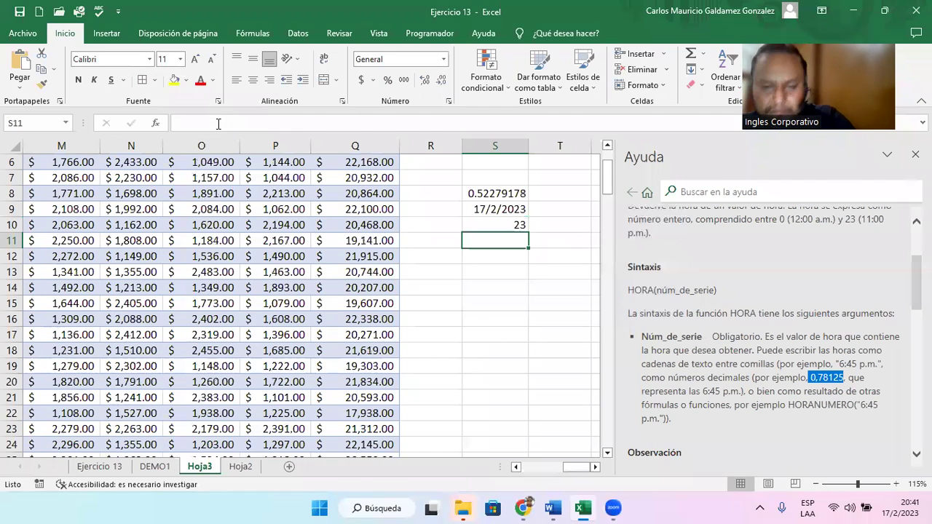
Read the Observación section of the HORA help article, highlighting the 0,5 example and its 12:00 equivalent.
{"action": "left_click", "coordinate": [478, 222]}
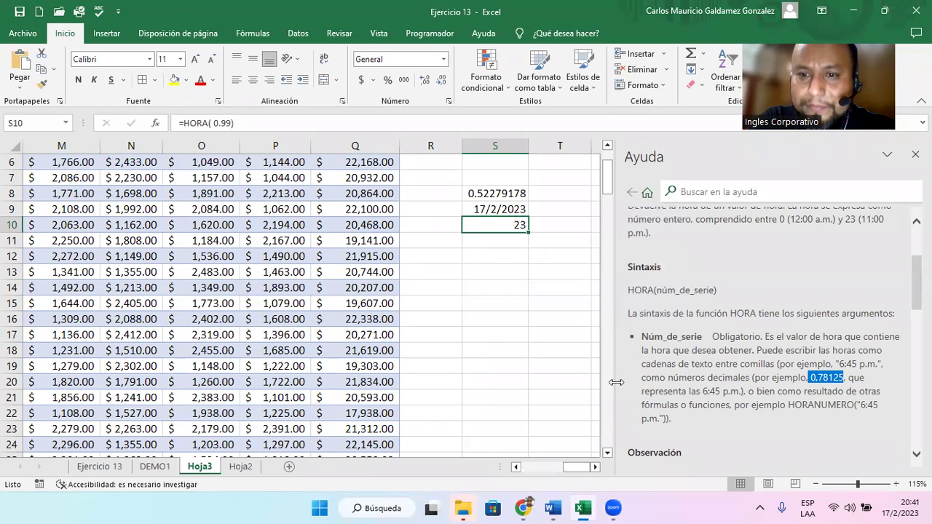
{"action": "scroll", "coordinate": [827, 332], "scroll_direction": "down", "scroll_amount": 3}
{"action": "scroll", "coordinate": [757, 368], "scroll_direction": "down", "scroll_amount": 1}
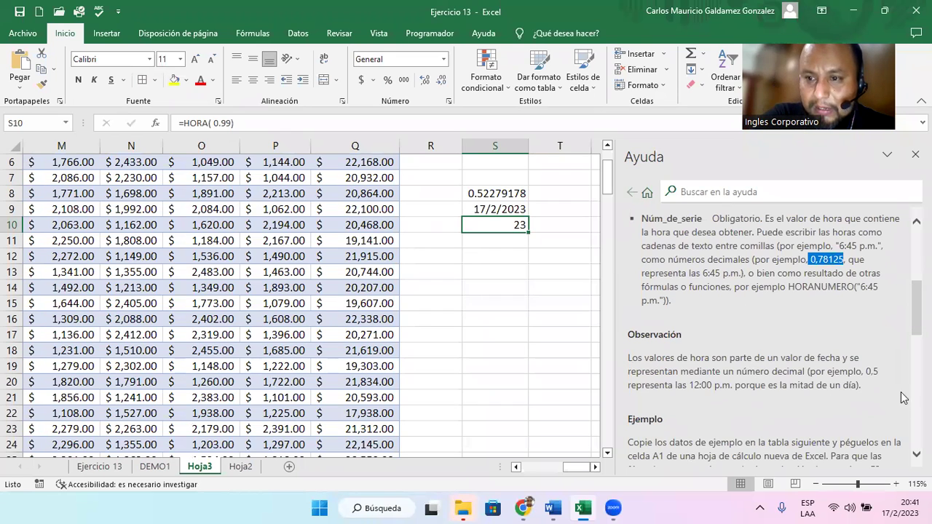
{"action": "left_click_drag", "start_coordinate": [867, 375], "coordinate": [880, 374]}
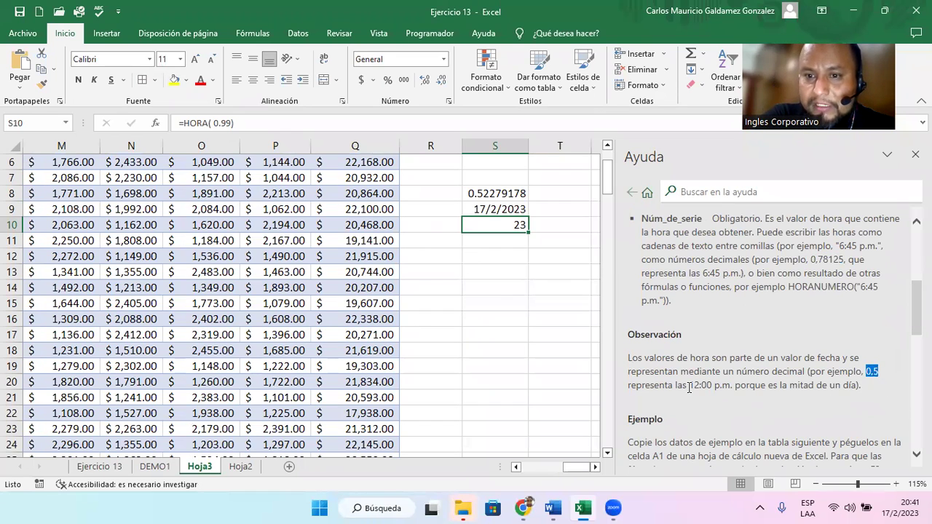
{"action": "left_click_drag", "start_coordinate": [691, 387], "coordinate": [714, 387]}
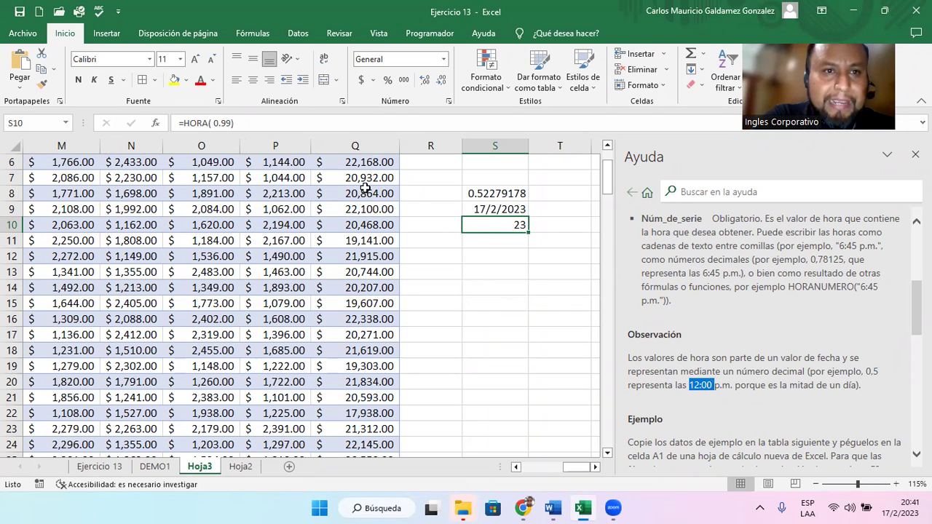
Rewrite the formula in S10 as =HORA(0.25).
{"action": "double_click", "coordinate": [226, 123]}
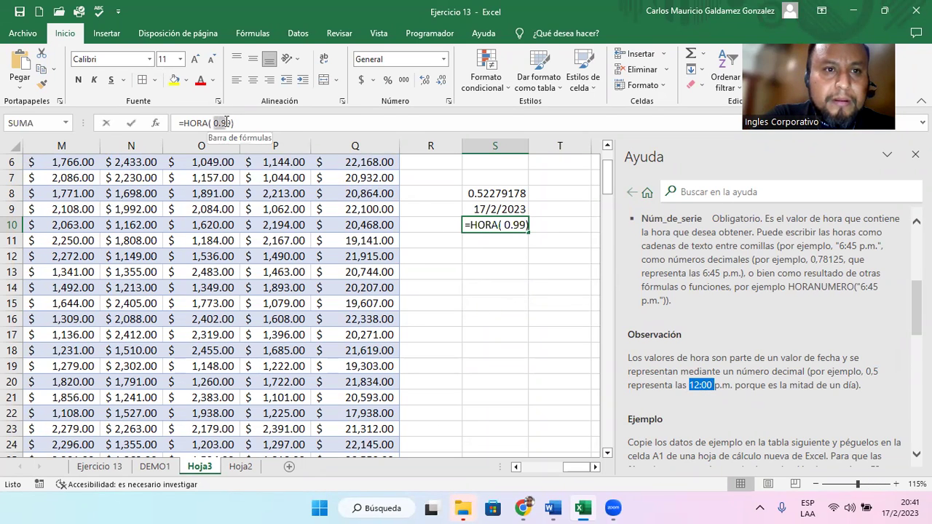
{"action": "key", "text": "BackSpace"}
{"action": "key", "text": "Delete"}
{"action": "key", "text": "BackSpace"}
{"action": "type", "text": "0.25"}
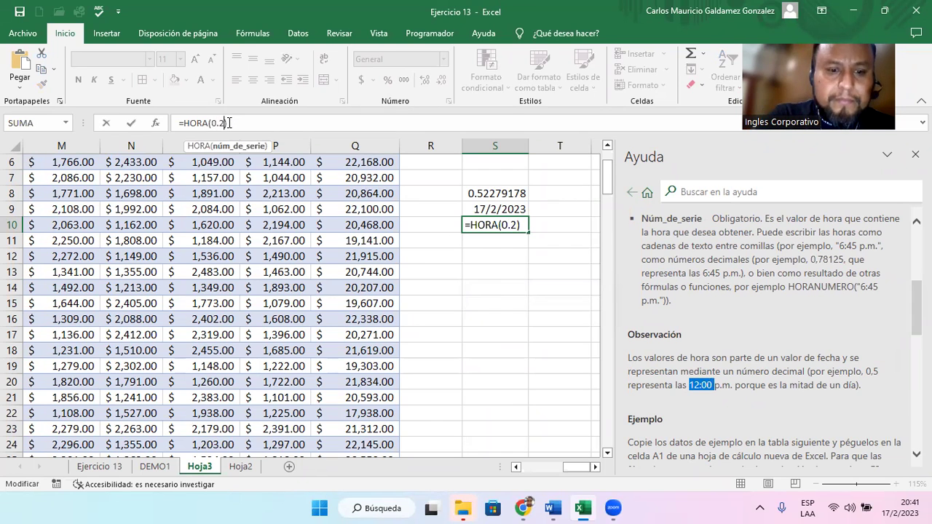
{"action": "key", "text": "Return"}
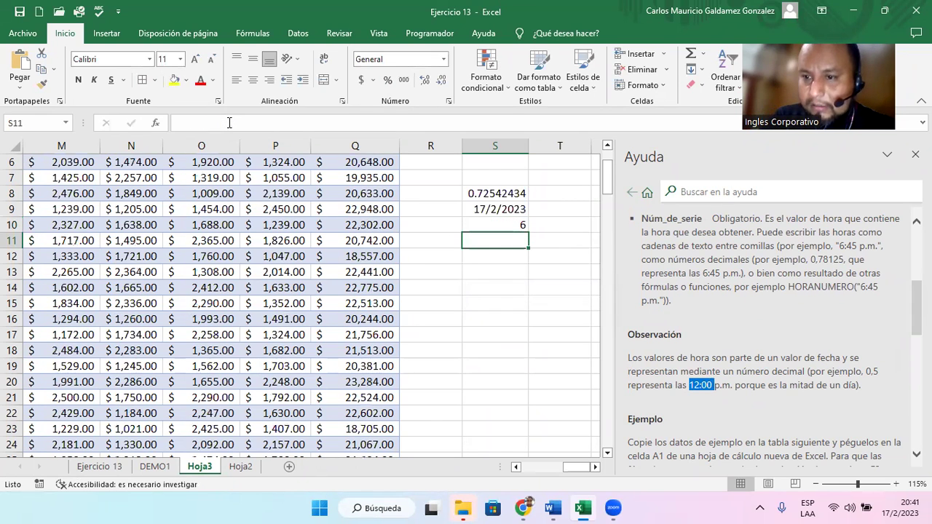
Change the formula in S10 to =HORA(0.5).
{"action": "key", "text": "Up"}
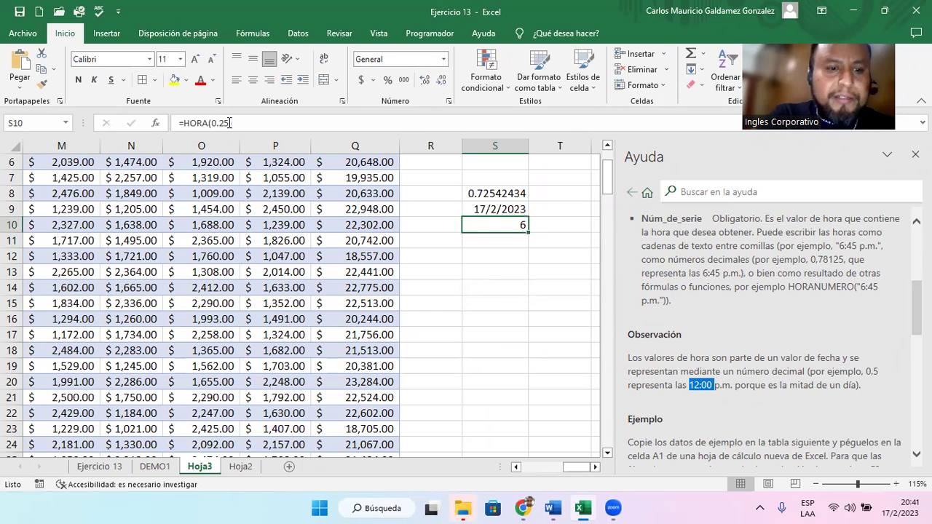
{"action": "left_click", "coordinate": [229, 123]}
{"action": "key", "text": "BackSpace"}
{"action": "key", "text": "BackSpace"}
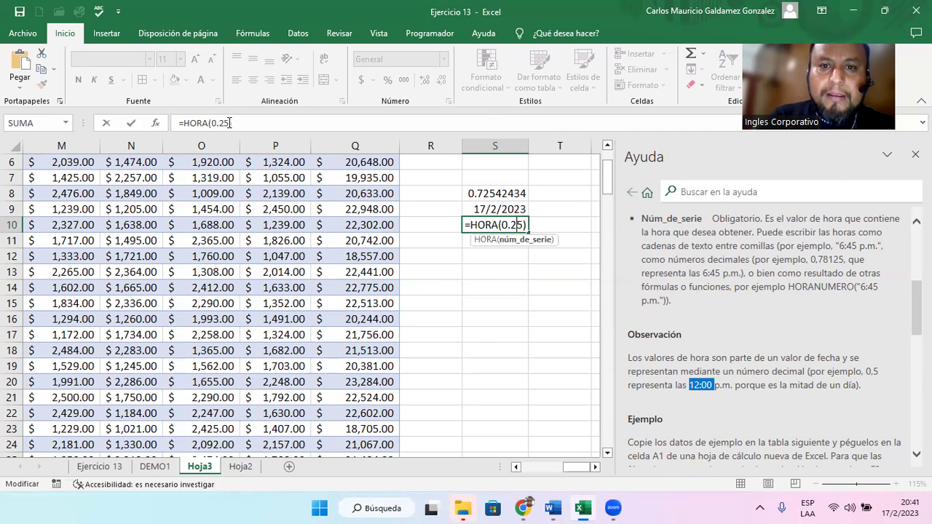
{"action": "type", "text": "5"}
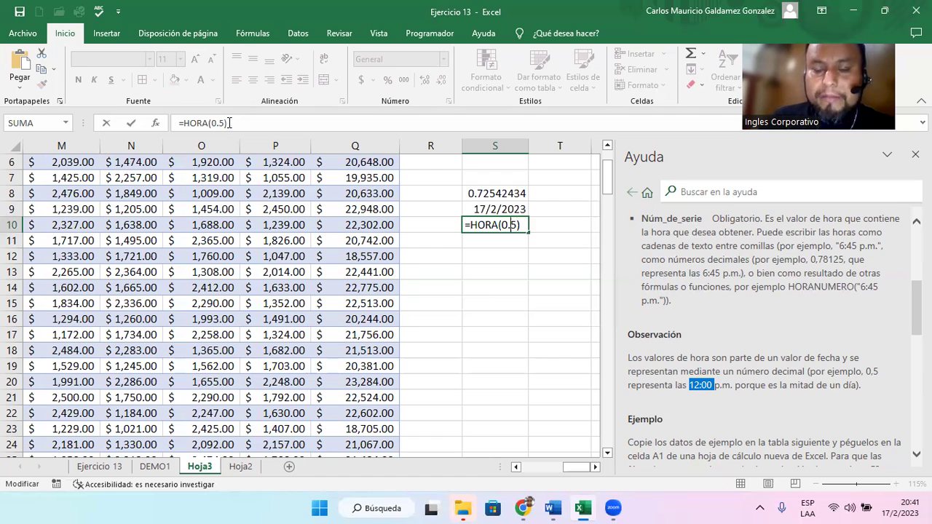
{"action": "key", "text": "Return"}
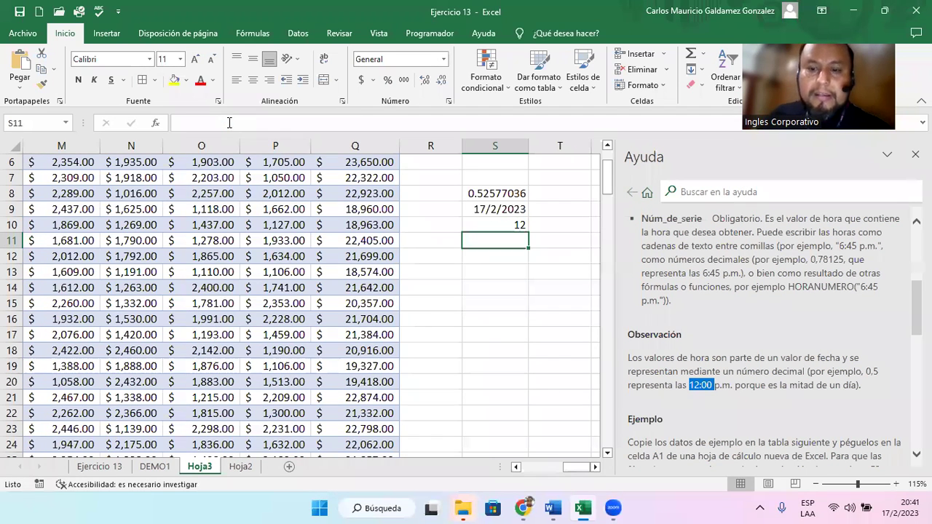
{"action": "key", "text": "Up"}
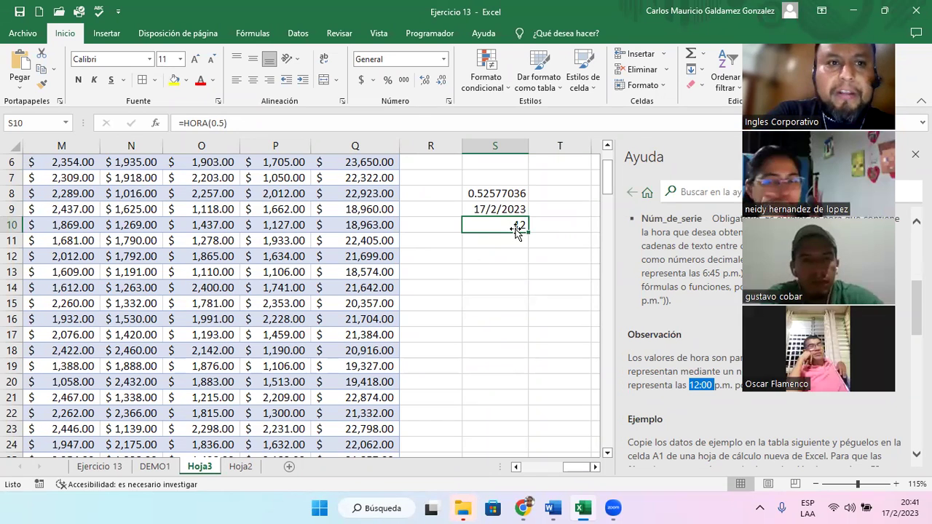
{"action": "left_click", "coordinate": [158, 125]}
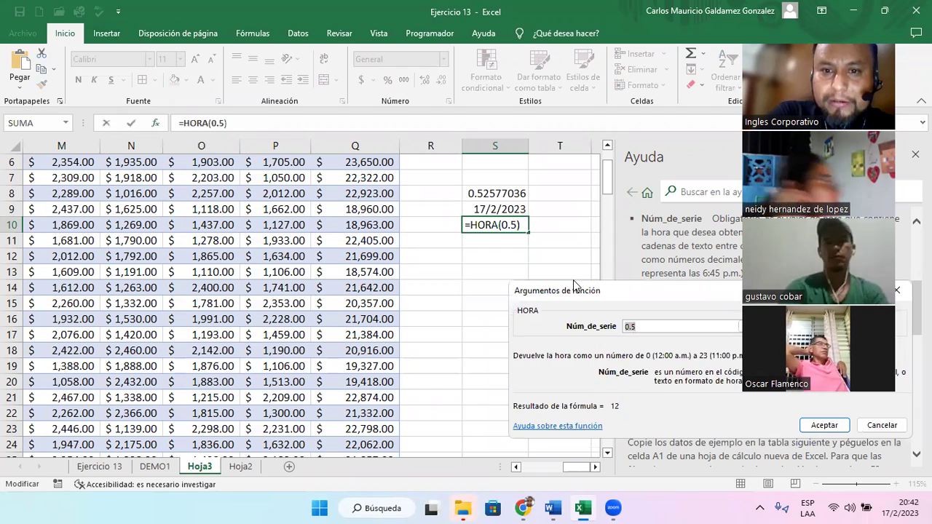
{"action": "left_click_drag", "start_coordinate": [594, 297], "coordinate": [321, 116]}
{"action": "left_click", "coordinate": [556, 255]}
Browse the complete list of functions in the Insert Function dialog for cell S12, using the Todo category, and cancel without inserting one.
{"action": "left_click", "coordinate": [487, 254]}
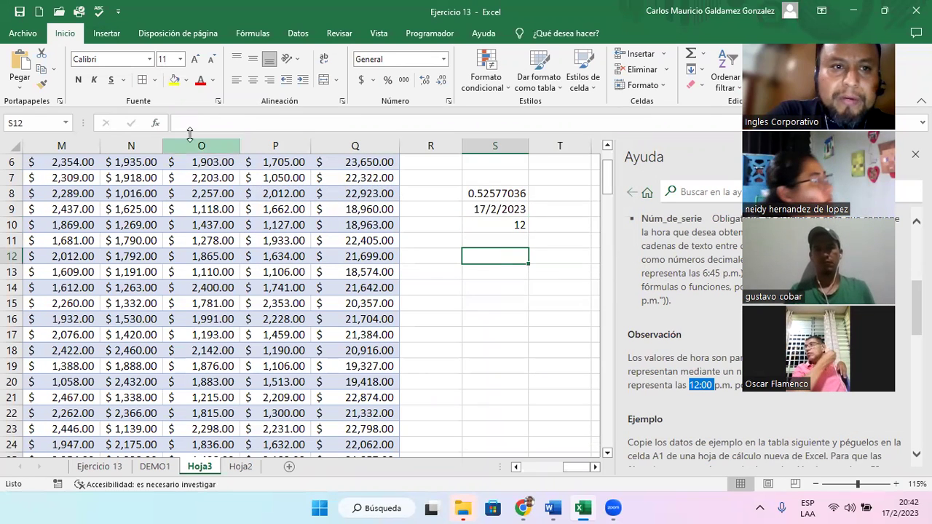
{"action": "left_click", "coordinate": [155, 123]}
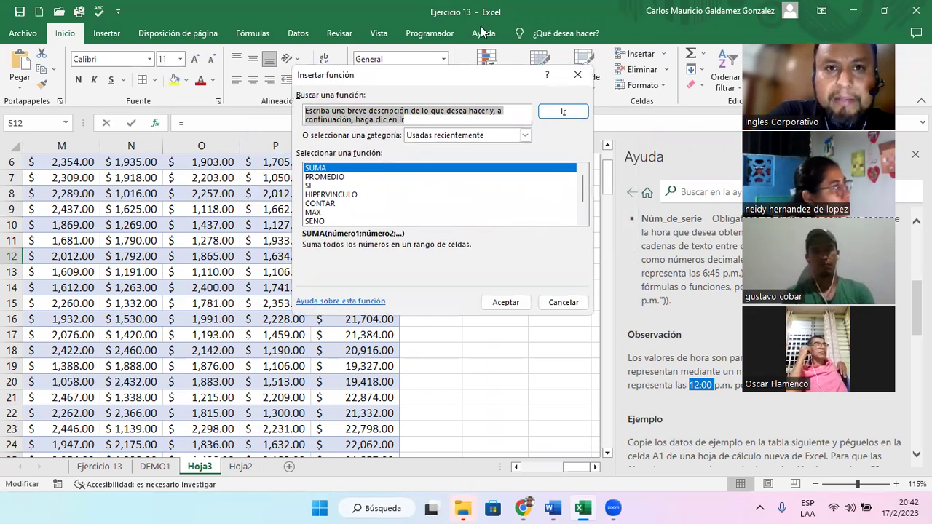
{"action": "left_click", "coordinate": [525, 136]}
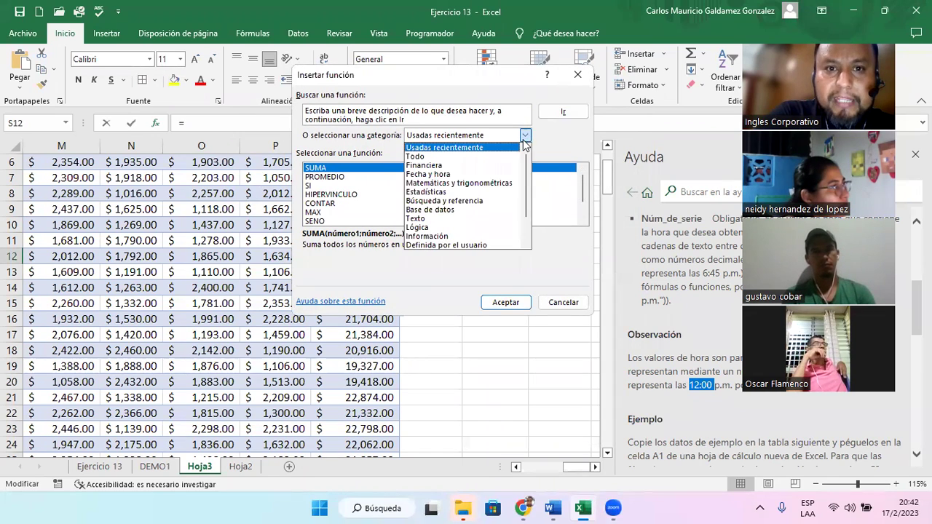
{"action": "left_click", "coordinate": [460, 156]}
{"action": "left_click_drag", "start_coordinate": [582, 182], "coordinate": [582, 223]}
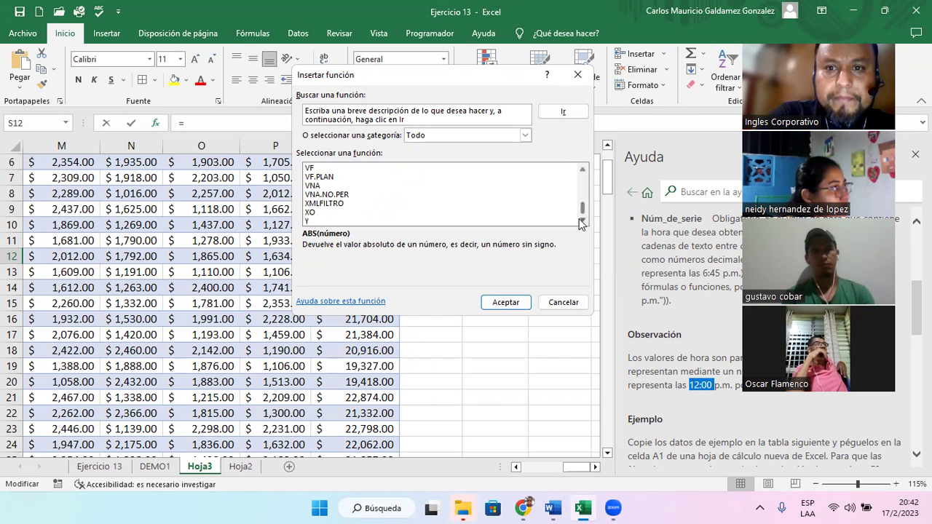
{"action": "left_click", "coordinate": [582, 171]}
{"action": "left_click_drag", "start_coordinate": [582, 173], "coordinate": [583, 173]}
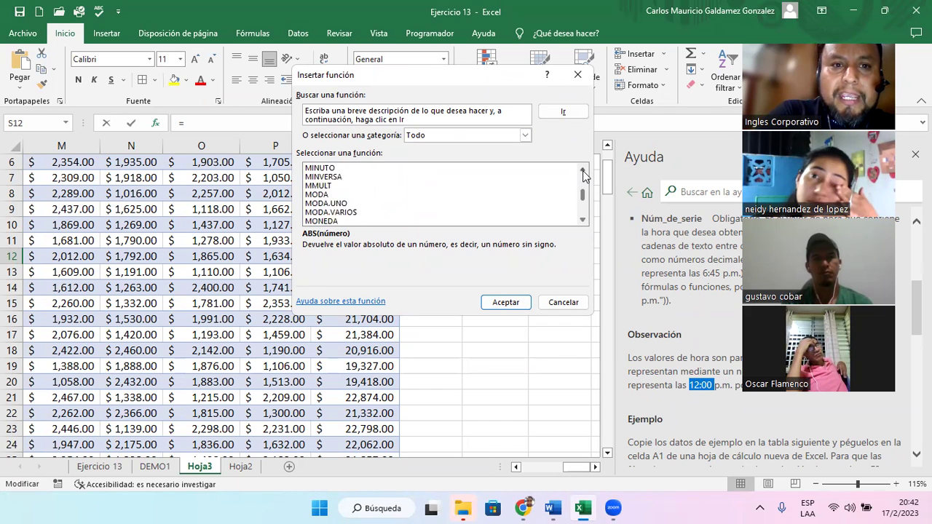
{"action": "left_click_drag", "start_coordinate": [583, 174], "coordinate": [583, 173]}
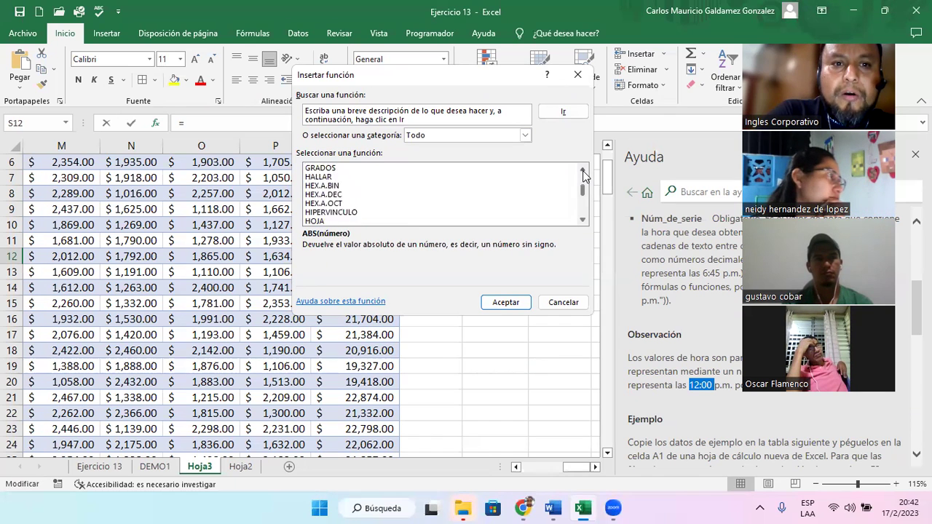
{"action": "left_click_drag", "start_coordinate": [583, 171], "coordinate": [585, 176]}
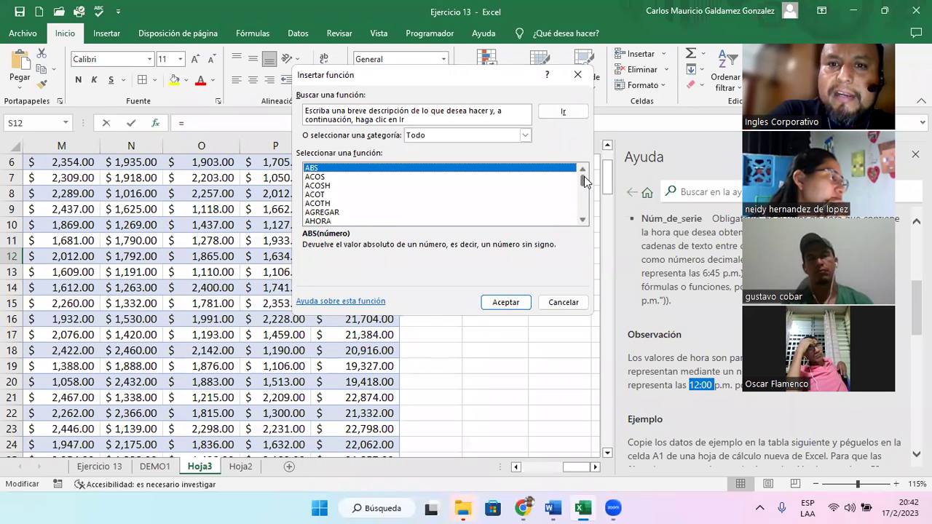
{"action": "left_click", "coordinate": [563, 302]}
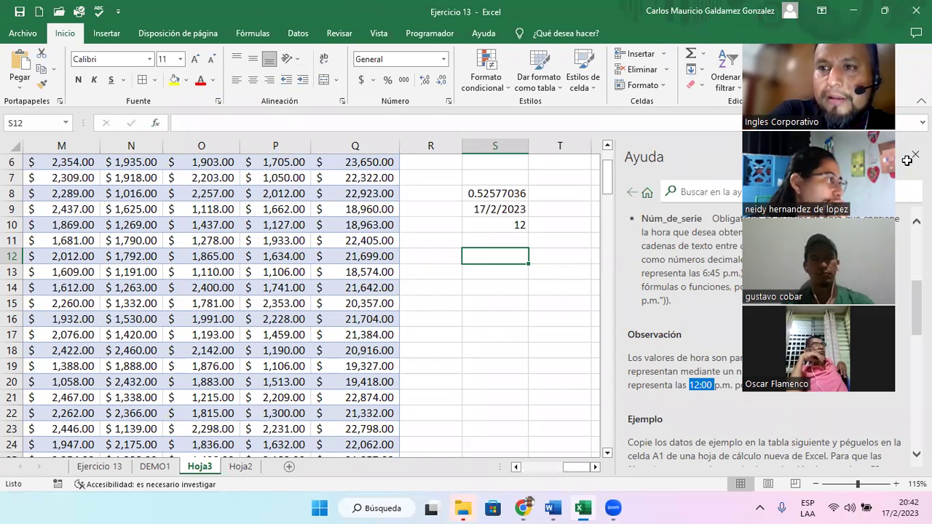
Close the Help pane and zoom Hoja3 out to 85% to view the sales table from its first column.
{"action": "left_click", "coordinate": [489, 241]}
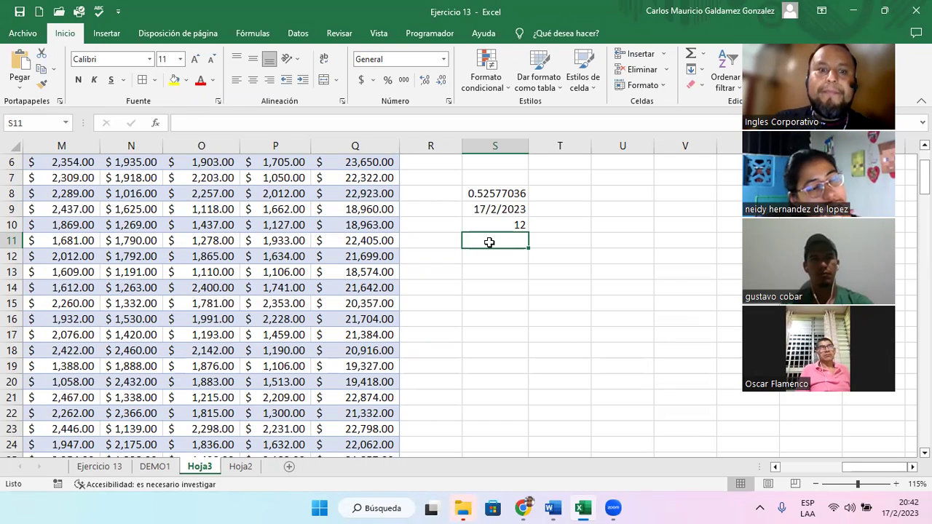
{"action": "left_click", "coordinate": [785, 467]}
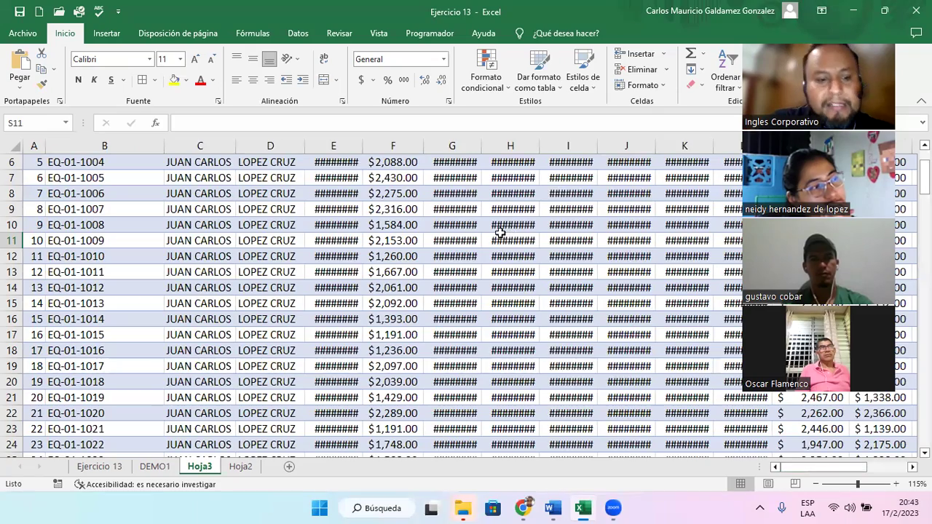
{"action": "scroll", "coordinate": [475, 270], "scroll_direction": "down", "scroll_amount": 3, "text": "ctrl"}
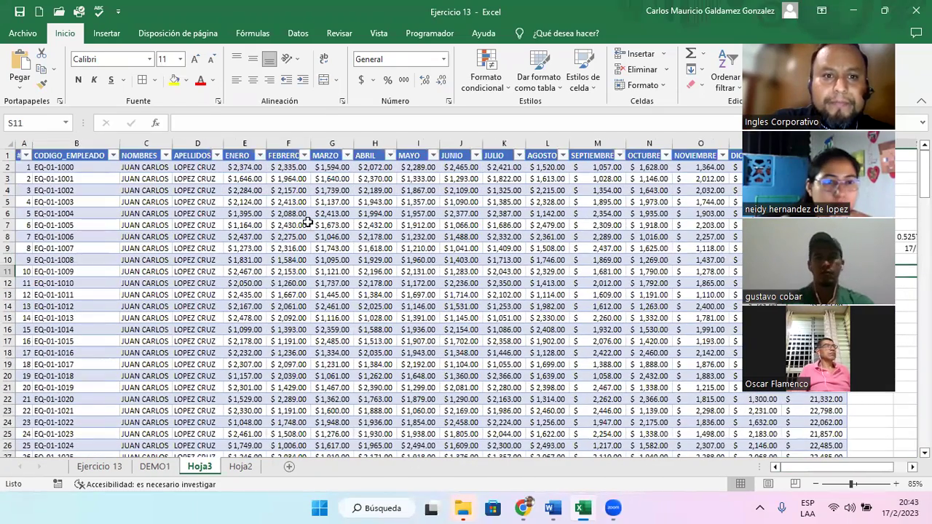
{"action": "left_click", "coordinate": [308, 225]}
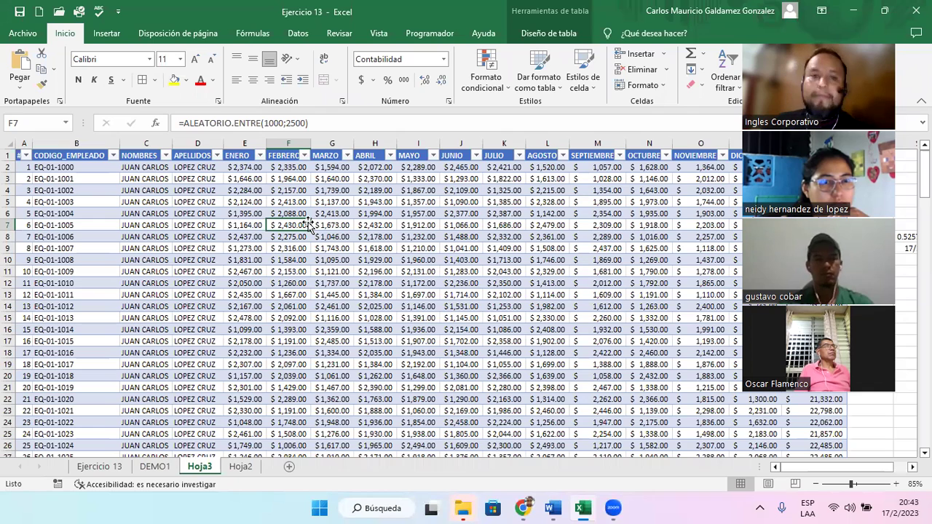
Check the Zoom recording folder for 2023-02-17 in File Explorer and return to the sales table in Excel.
{"action": "left_click", "coordinate": [473, 508]}
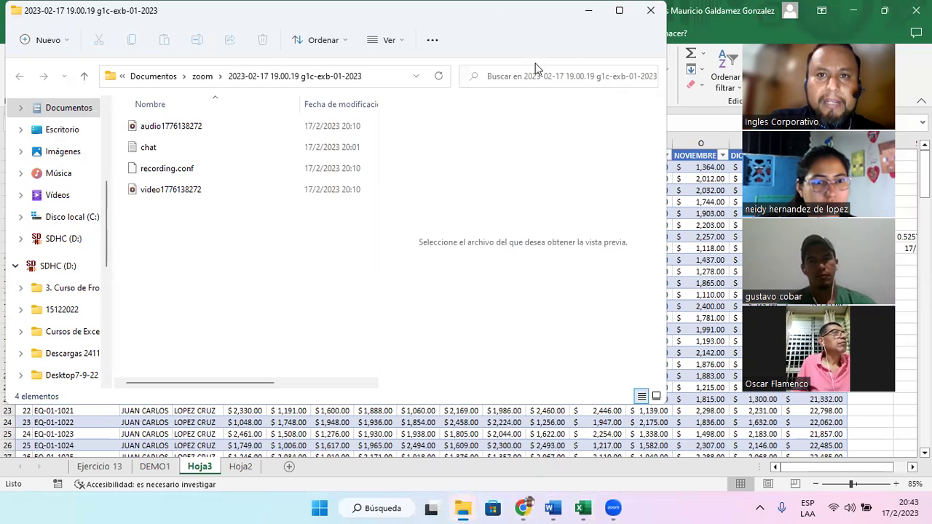
{"action": "left_click_drag", "start_coordinate": [210, 25], "coordinate": [248, 77]}
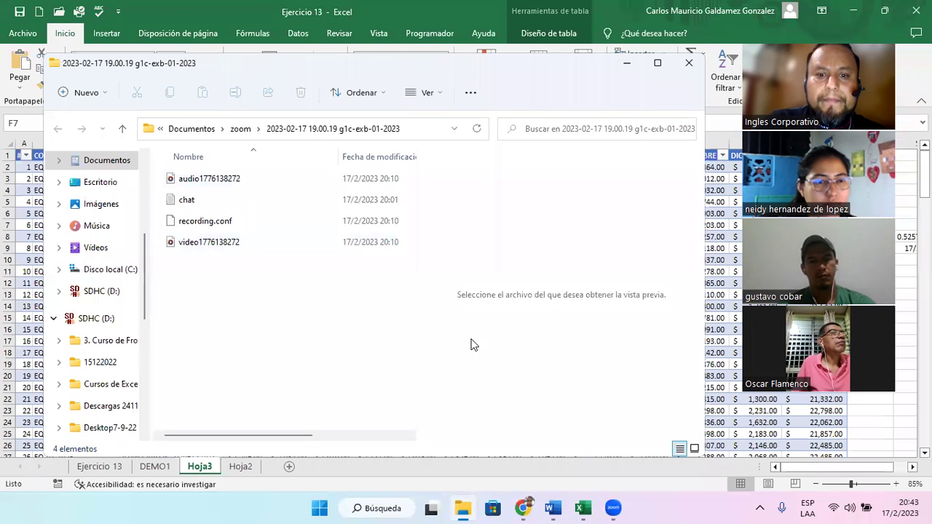
{"action": "left_click", "coordinate": [637, 64]}
{"action": "left_click", "coordinate": [523, 330]}
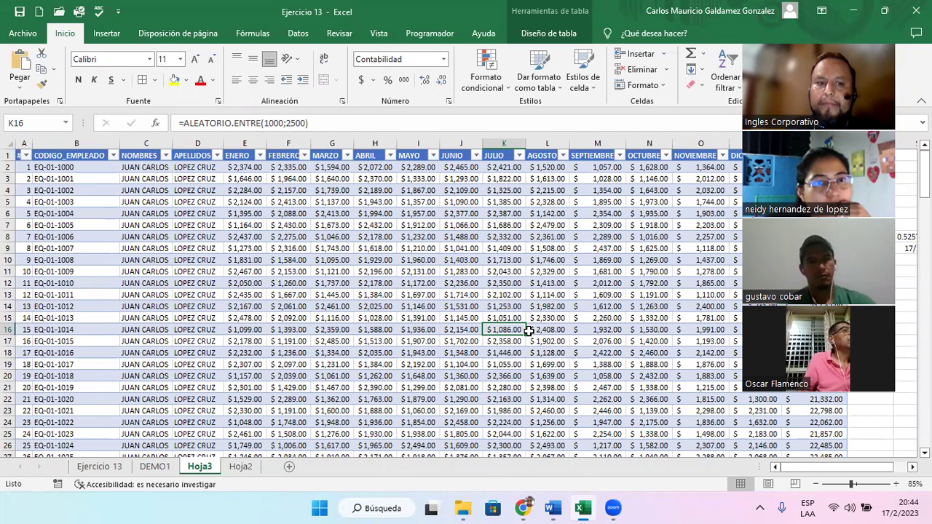
Look over the sales table on Hoja2 and return to the FEBRERO column on Hoja3.
{"action": "left_click", "coordinate": [239, 467]}
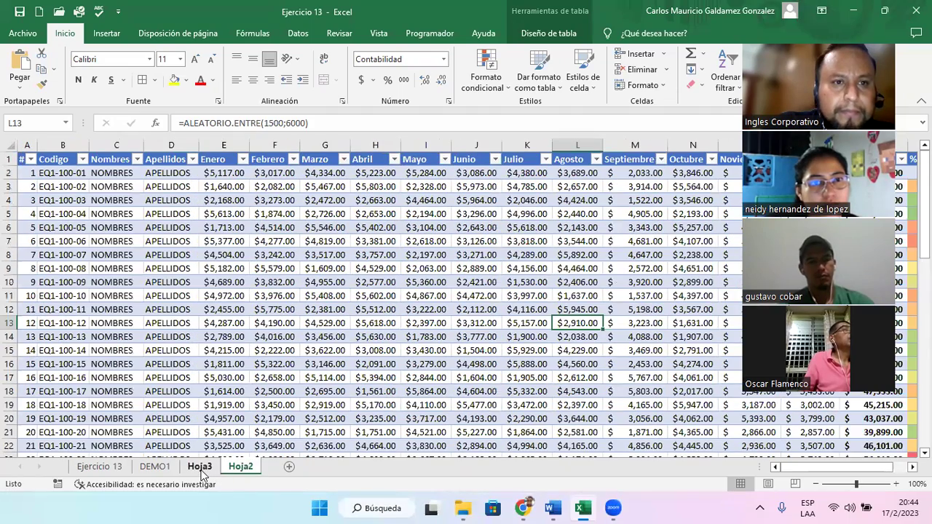
{"action": "scroll", "coordinate": [393, 342], "scroll_direction": "down", "scroll_amount": 5}
{"action": "scroll", "coordinate": [408, 332], "scroll_direction": "up", "scroll_amount": 5}
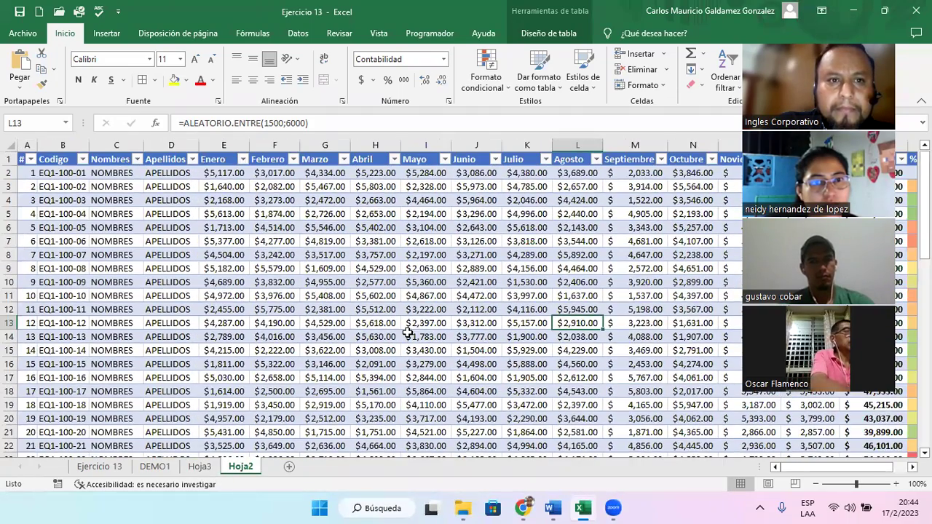
{"action": "left_click", "coordinate": [200, 467]}
{"action": "left_click", "coordinate": [290, 270]}
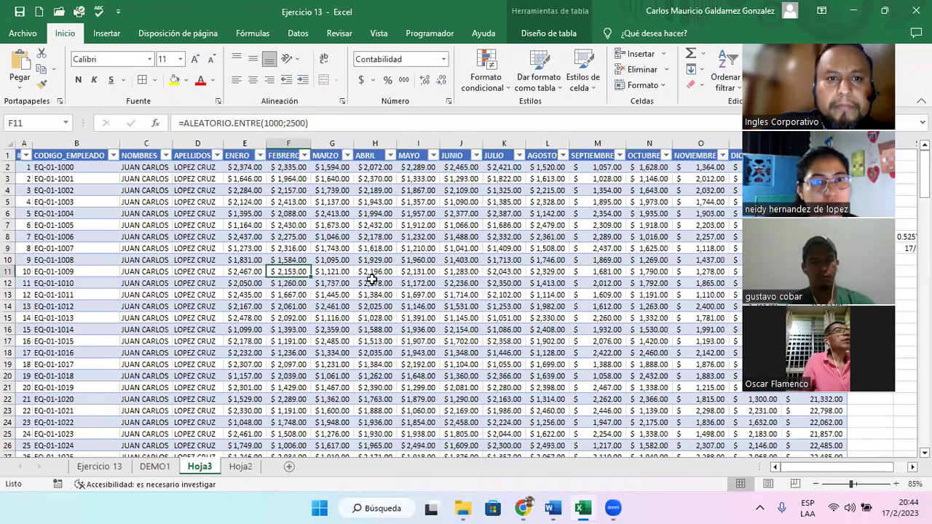
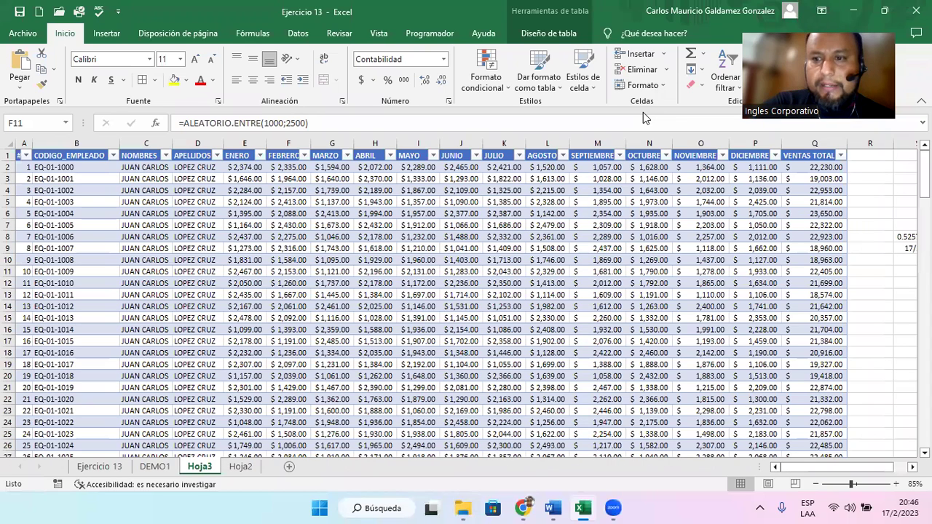
Check the system calendar for February 2023 and return to the sales table on Hoja3.
{"action": "left_click", "coordinate": [889, 508]}
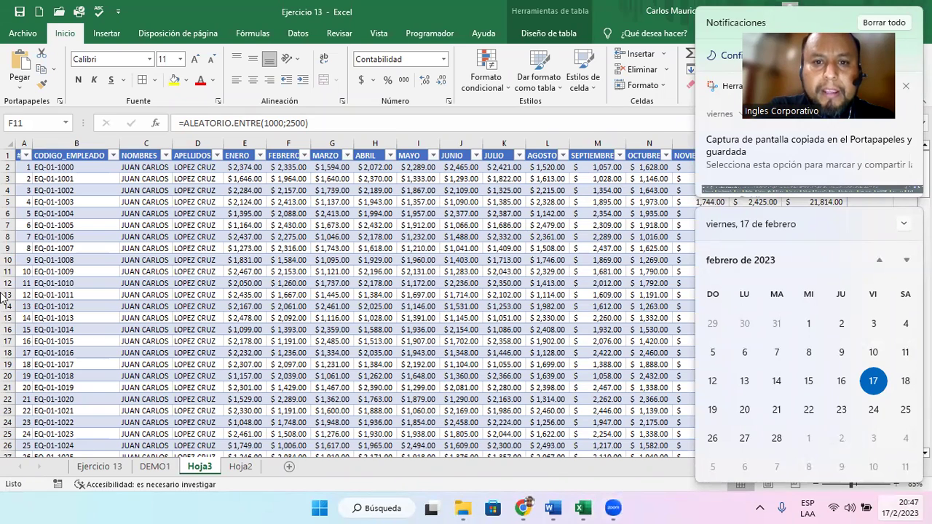
{"action": "left_click", "coordinate": [596, 271]}
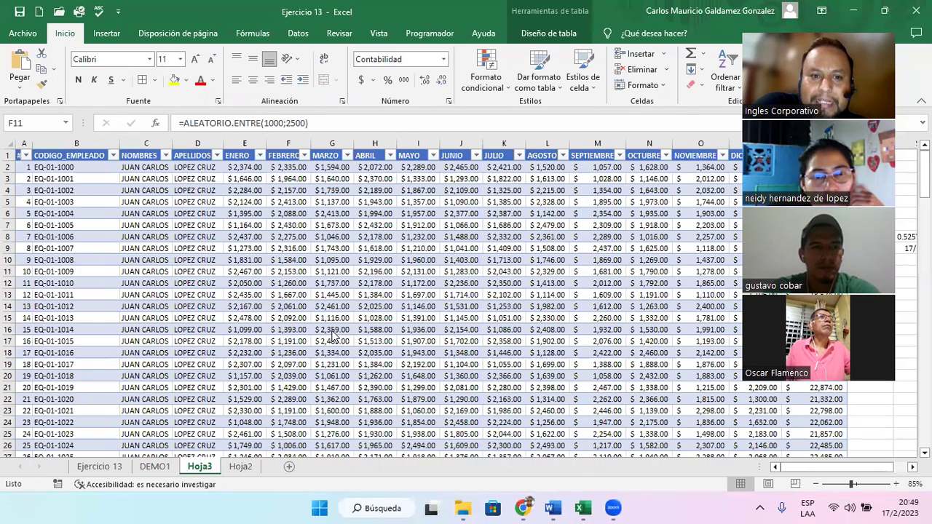
{"action": "left_click", "coordinate": [775, 469]}
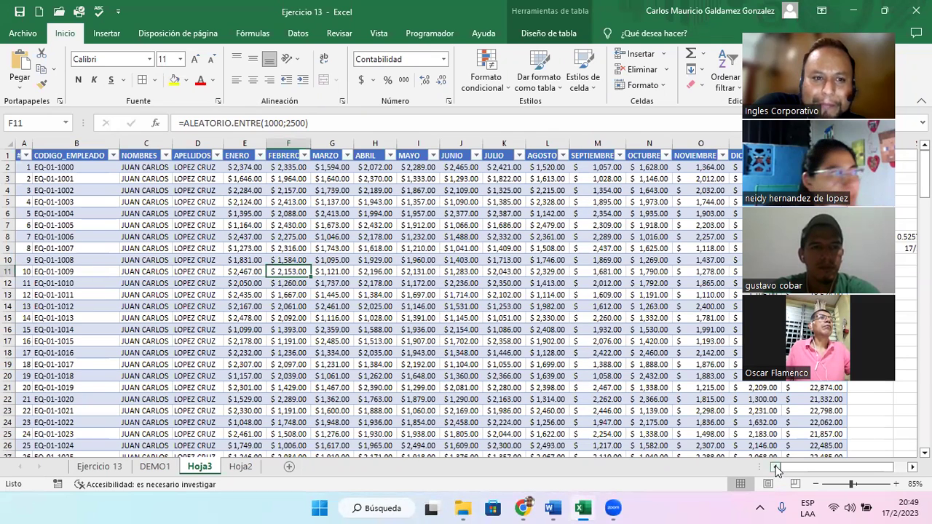
{"action": "left_click", "coordinate": [791, 412]}
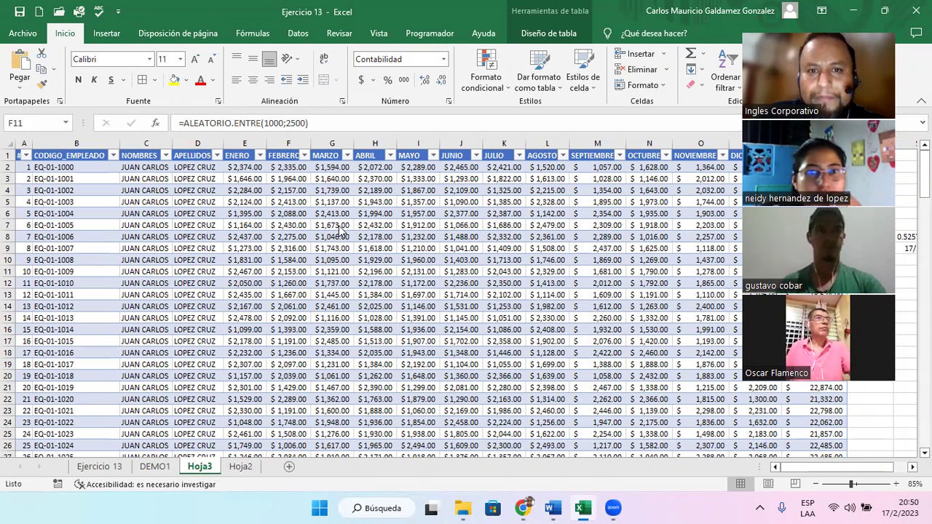
View the shared photo 20230217_204920.jpg of a sales table and close it.
{"action": "key", "text": "F12"}
{"action": "left_click", "coordinate": [694, 441]}
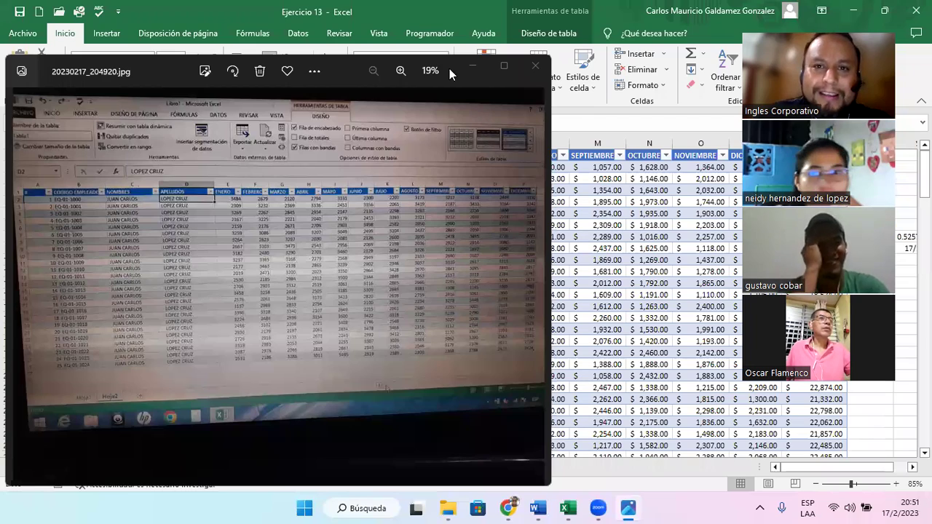
{"action": "key", "text": "alt+F4"}
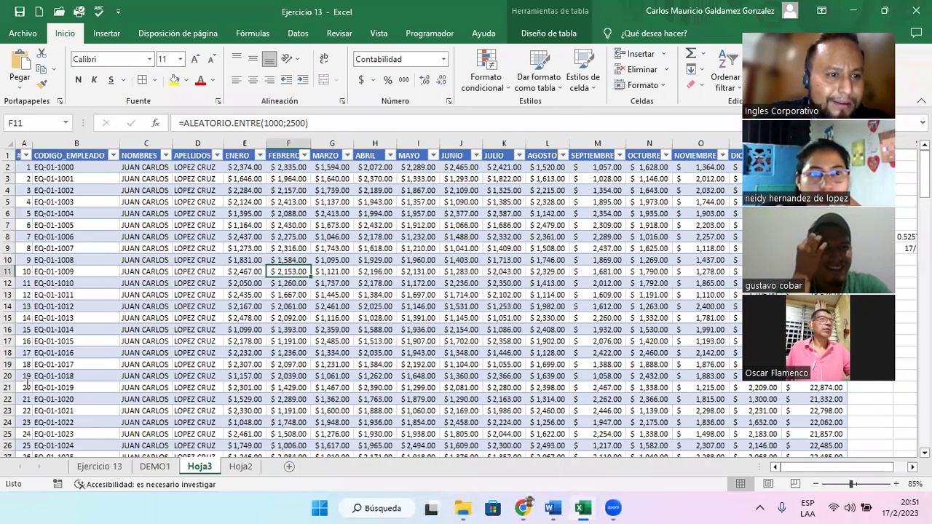
Check the last record and header of the # column on Hoja3, and close the shared screenshot of another sales table.
{"action": "key", "text": "F2"}
{"action": "left_click_drag", "start_coordinate": [26, 387], "coordinate": [24, 394]}
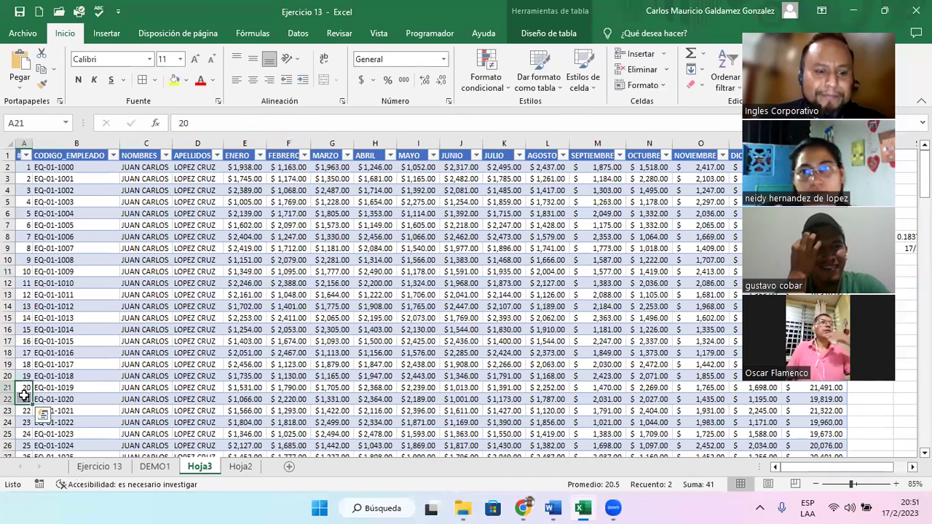
{"action": "key", "text": "ctrl+Down"}
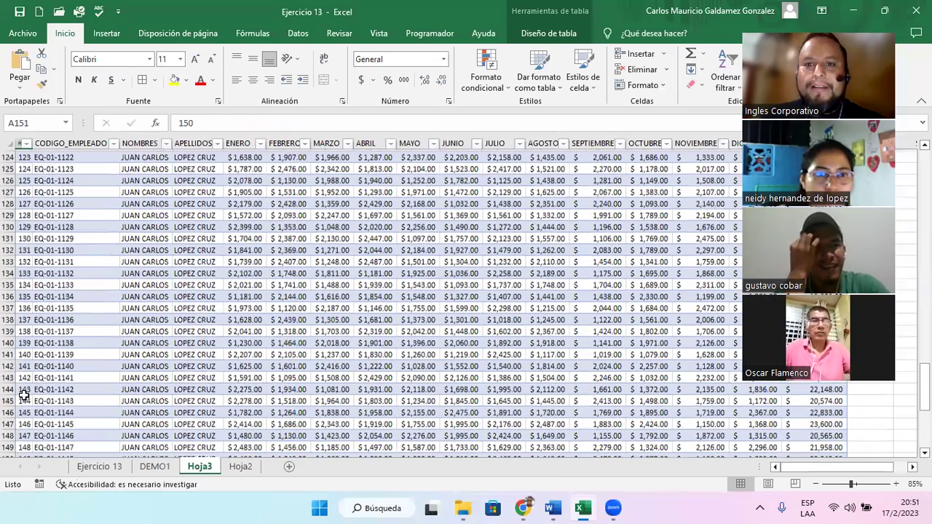
{"action": "key", "text": "ctrl+Up"}
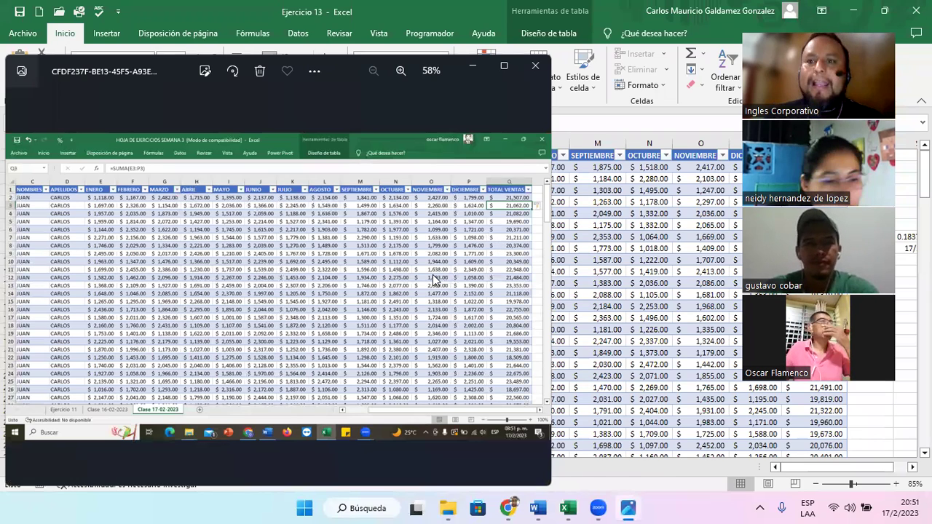
{"action": "left_click", "coordinate": [537, 68]}
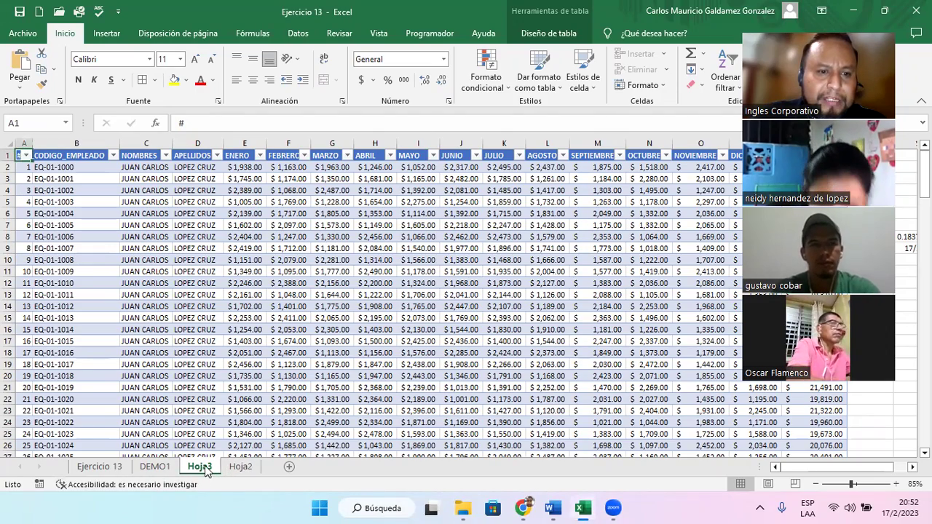
Review the sheets Hoja2, DEMO1 and Ejercicio 13 to recap the class exercises, and return to Hoja3.
{"action": "left_click", "coordinate": [241, 467]}
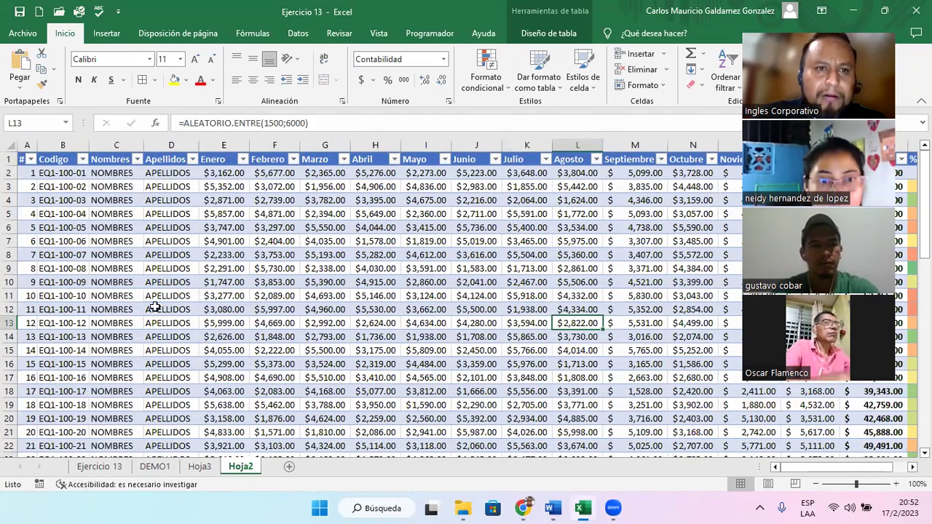
{"action": "left_click", "coordinate": [200, 467]}
{"action": "left_click", "coordinate": [164, 470]}
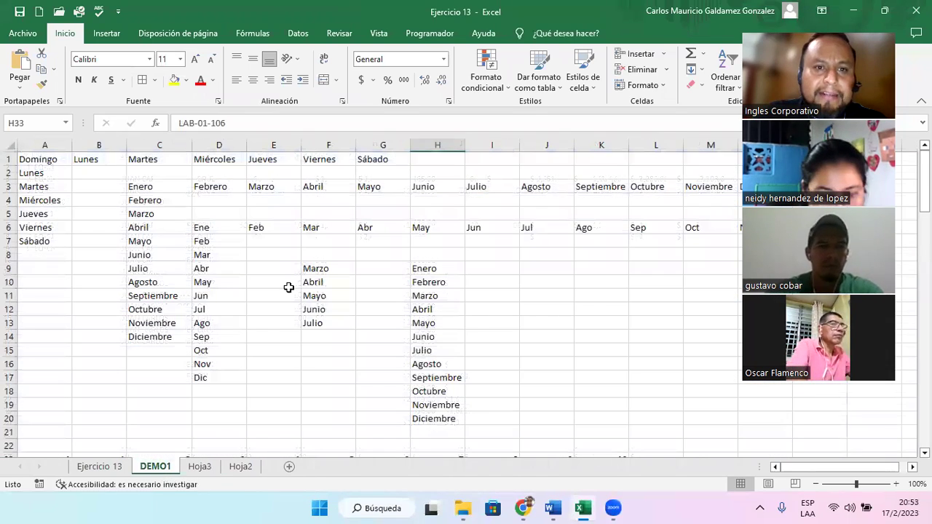
{"action": "left_click", "coordinate": [100, 468]}
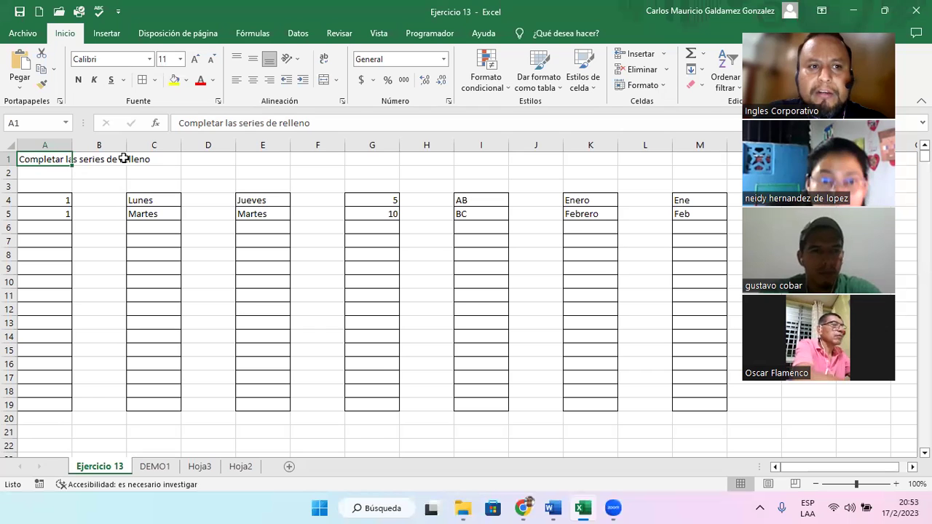
{"action": "left_click", "coordinate": [148, 470]}
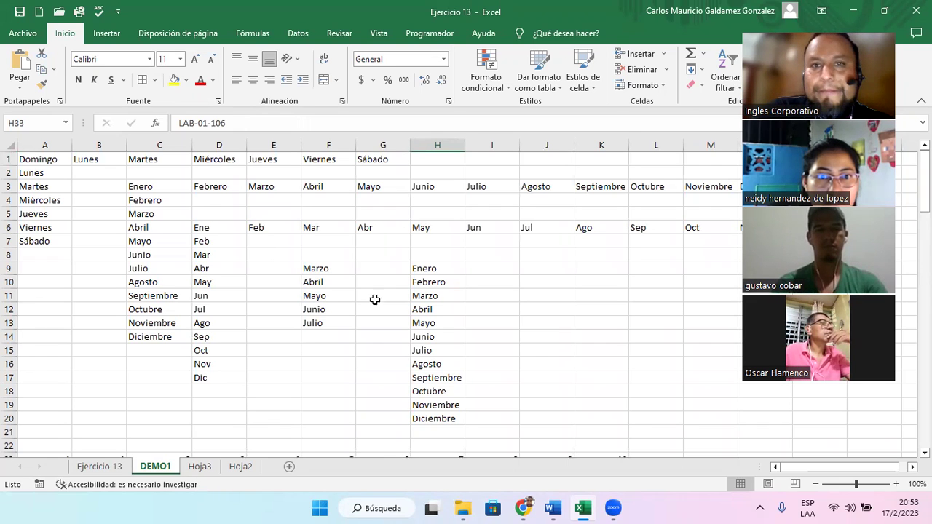
{"action": "left_click", "coordinate": [359, 345]}
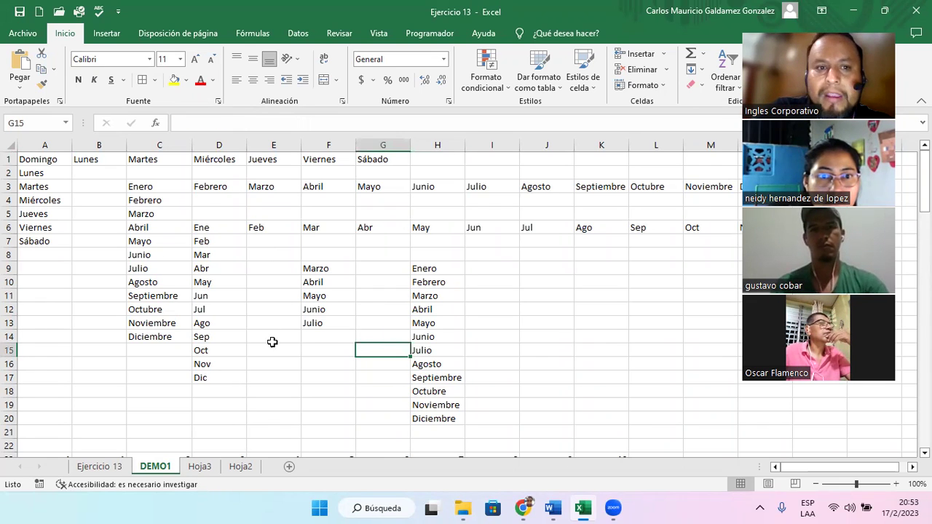
{"action": "left_click", "coordinate": [193, 471]}
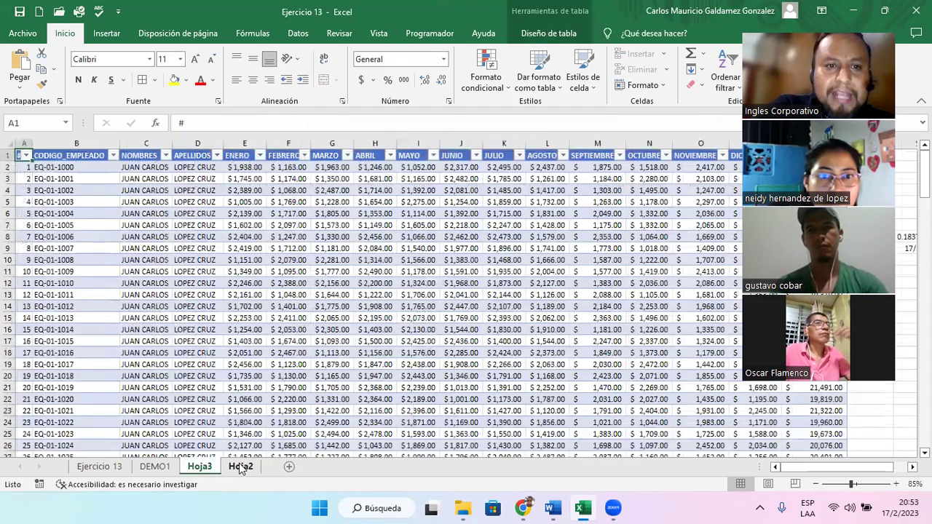
Look through the sheets Hoja2, Hoja3, Ejercicio 13 and DEMO1 to compare the tables and fill-series exercises.
{"action": "left_click", "coordinate": [240, 468]}
{"action": "left_click", "coordinate": [203, 469]}
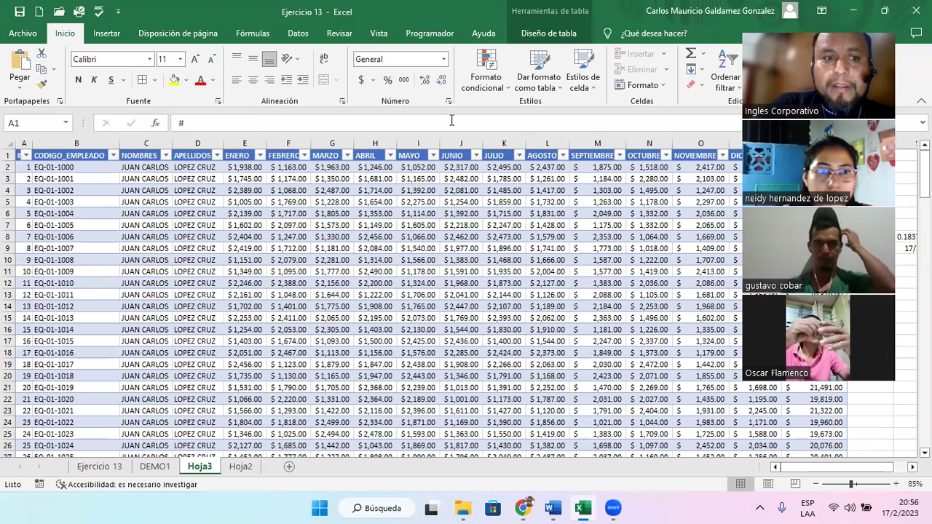
{"action": "left_click", "coordinate": [99, 466]}
{"action": "scroll", "coordinate": [219, 401], "scroll_direction": "down", "scroll_amount": 3}
{"action": "scroll", "coordinate": [325, 397], "scroll_direction": "up", "scroll_amount": 3}
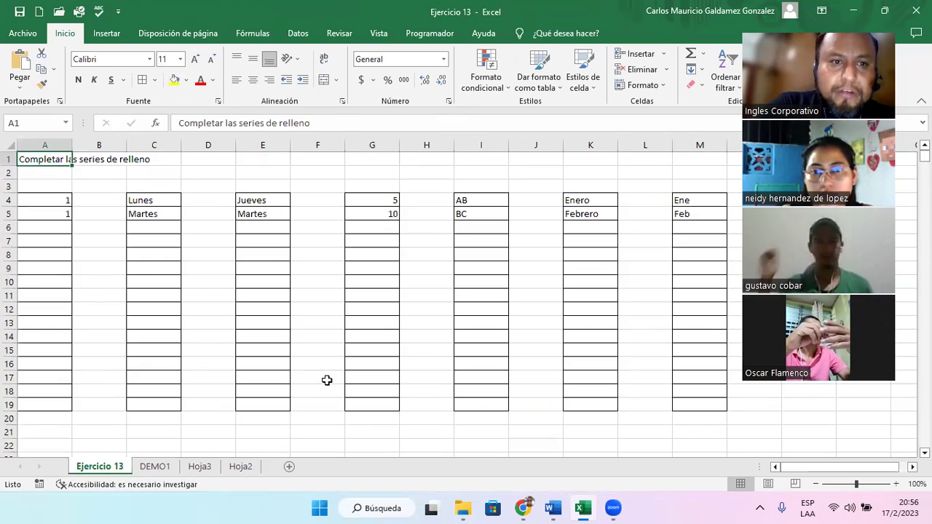
{"action": "left_click", "coordinate": [147, 470]}
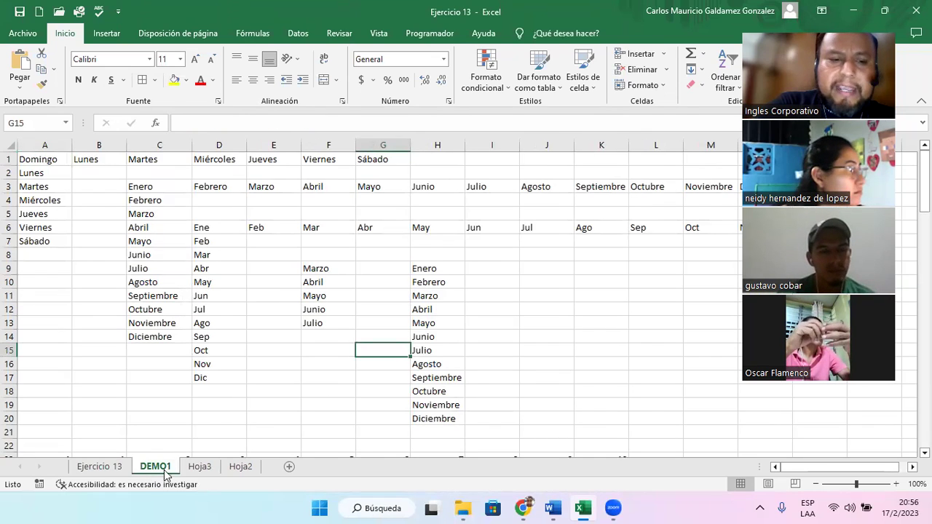
Delete the sheet Hoja3 permanently from the workbook and save Ejercicio 13.
{"action": "left_click", "coordinate": [202, 470]}
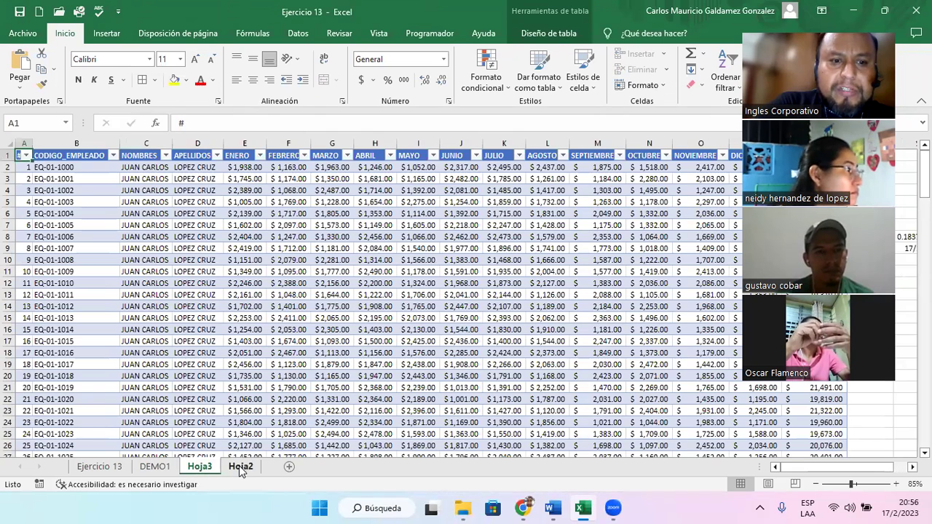
{"action": "right_click", "coordinate": [200, 468]}
{"action": "left_click", "coordinate": [235, 326]}
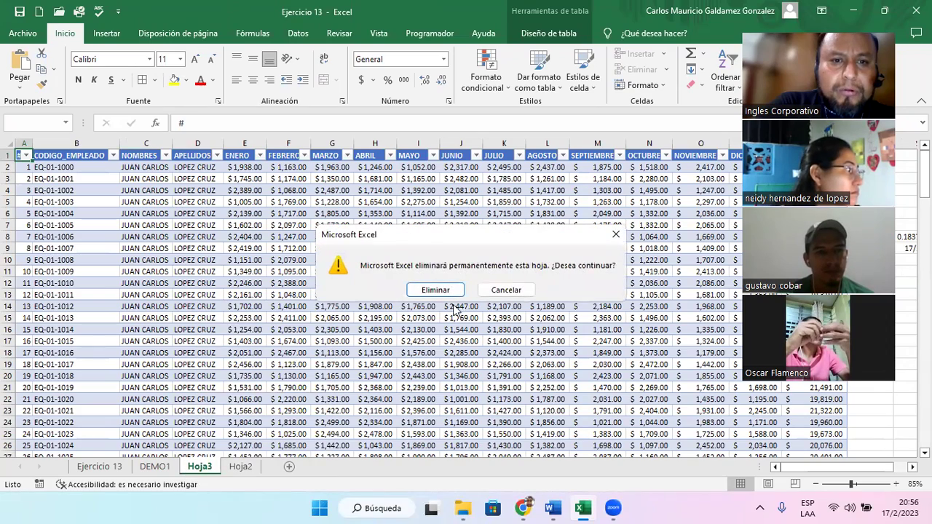
{"action": "left_click", "coordinate": [435, 290]}
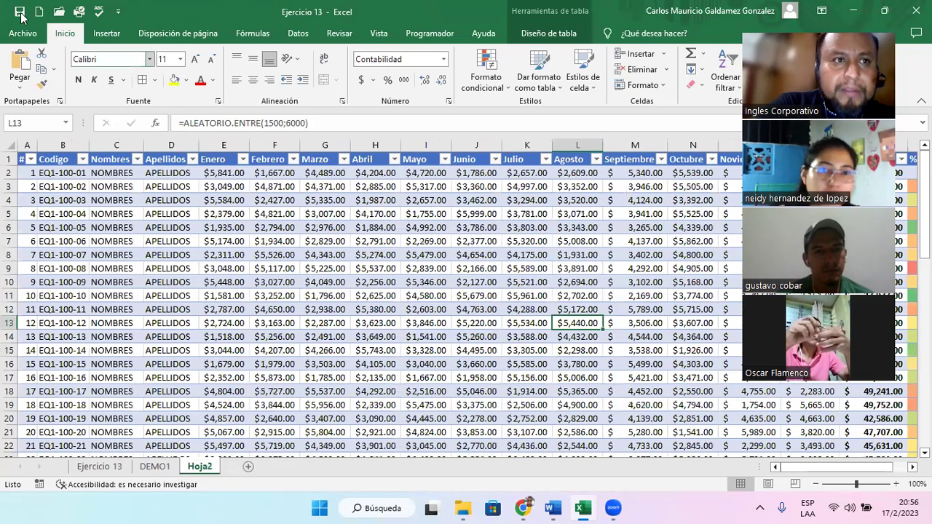
{"action": "key", "text": "ctrl+s"}
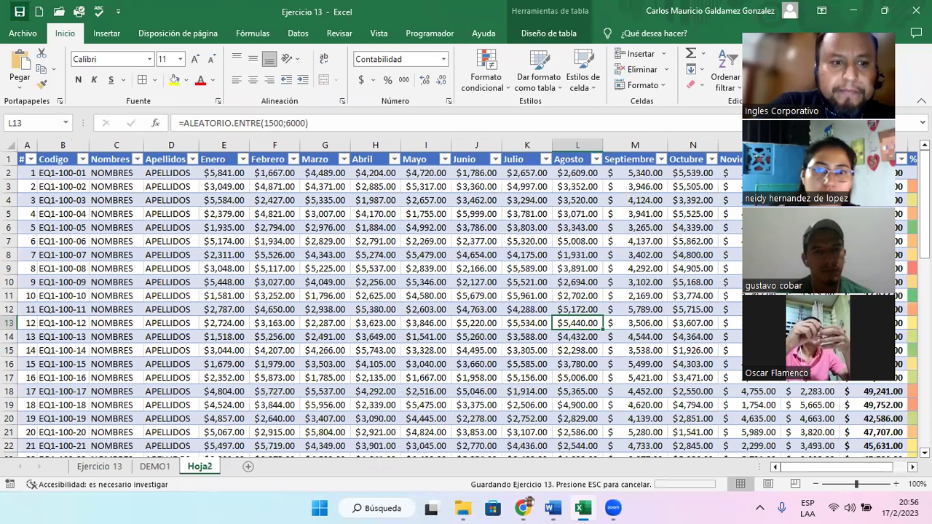